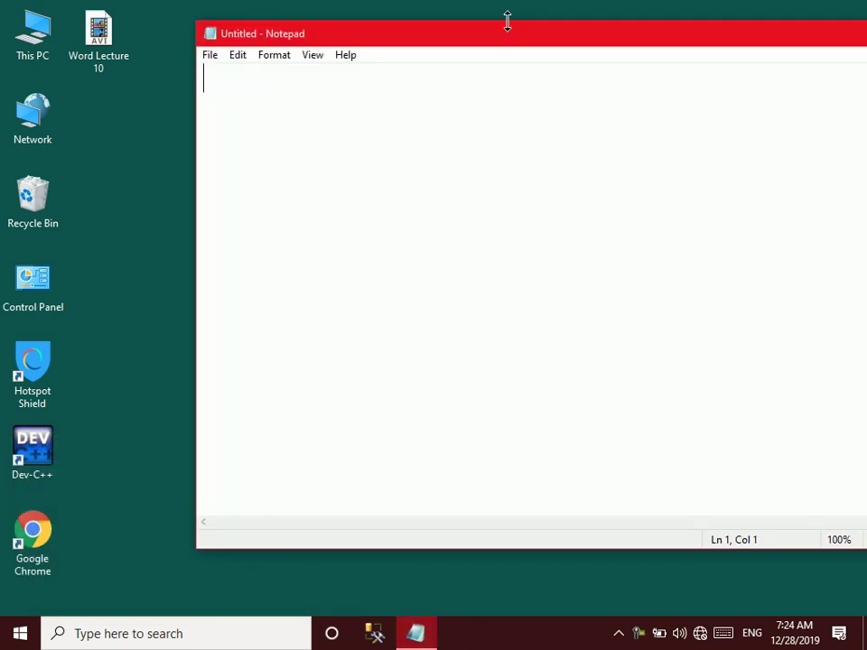
# Maximize Notepad and type 'SQL Server Authentications.' plus '- Authentication means how to access to SQL Server Database.'
pyautogui.doubleClick(500, 34)
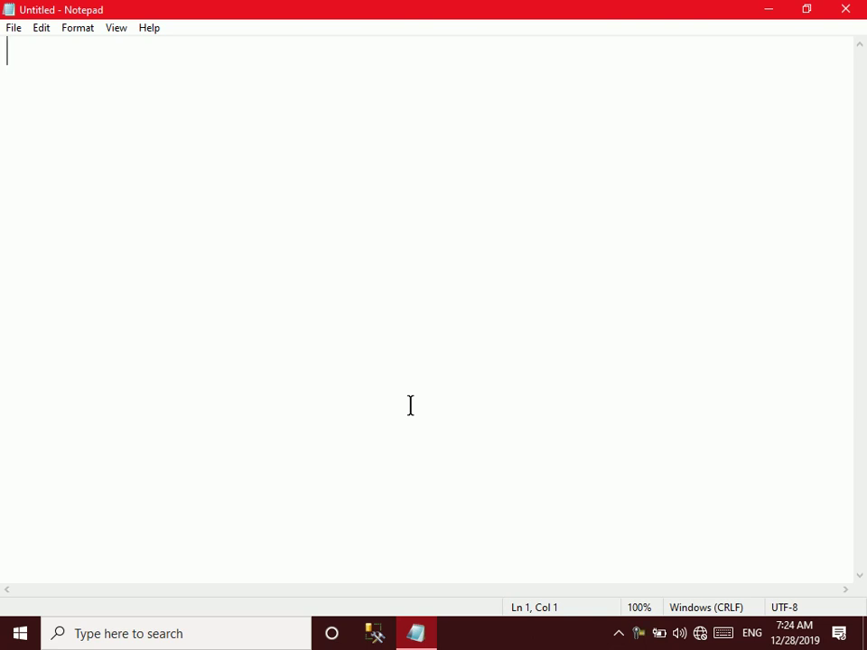
pyautogui.write('SQL Serve')
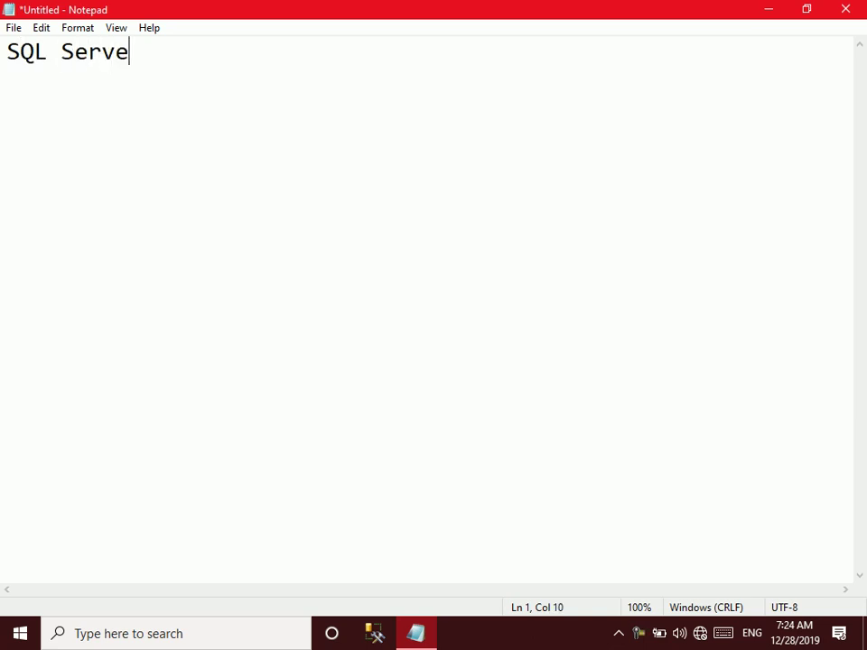
pyautogui.write('r Authenc')
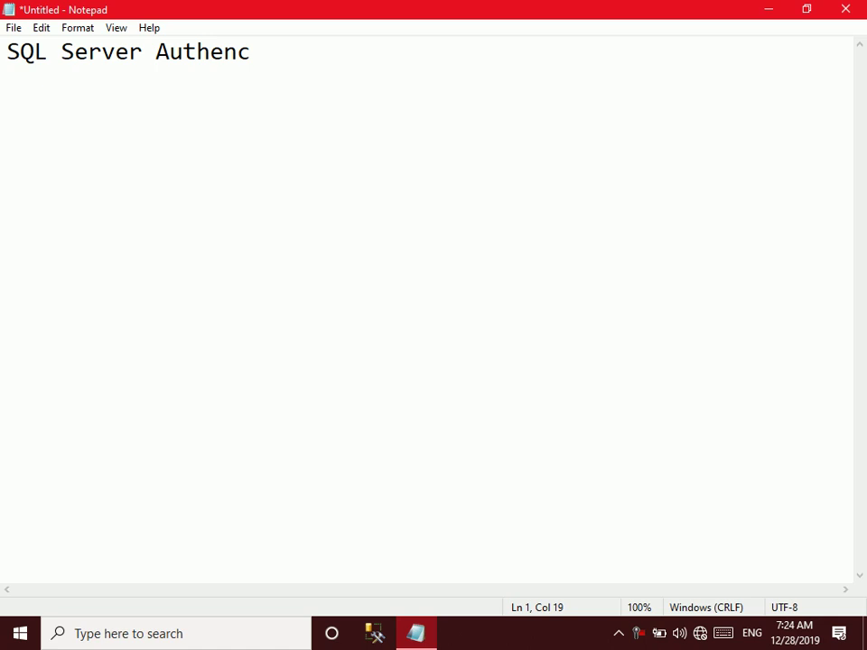
pyautogui.press('BackSpace')
pyautogui.write('tications.')
pyautogui.press('Return')
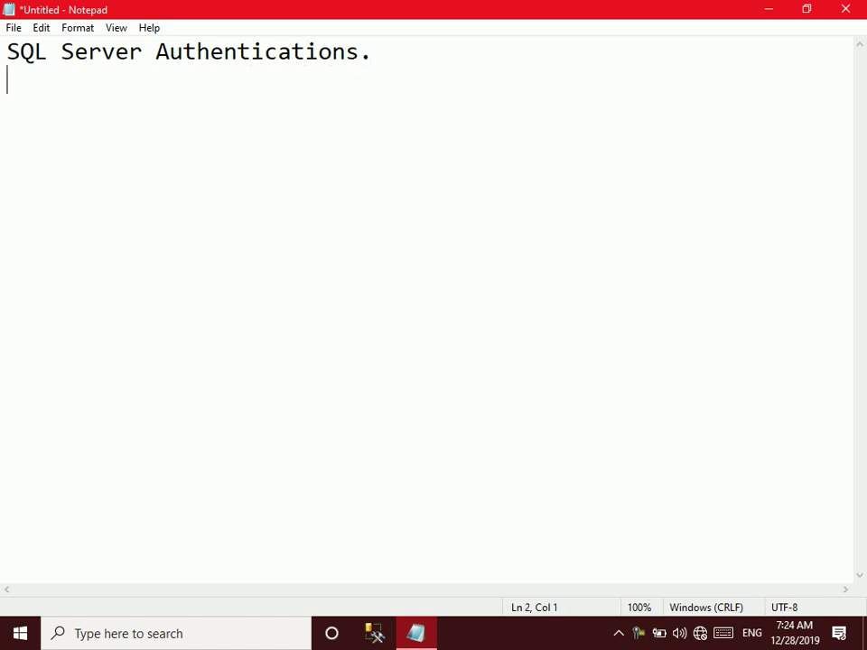
pyautogui.write('- Authen')
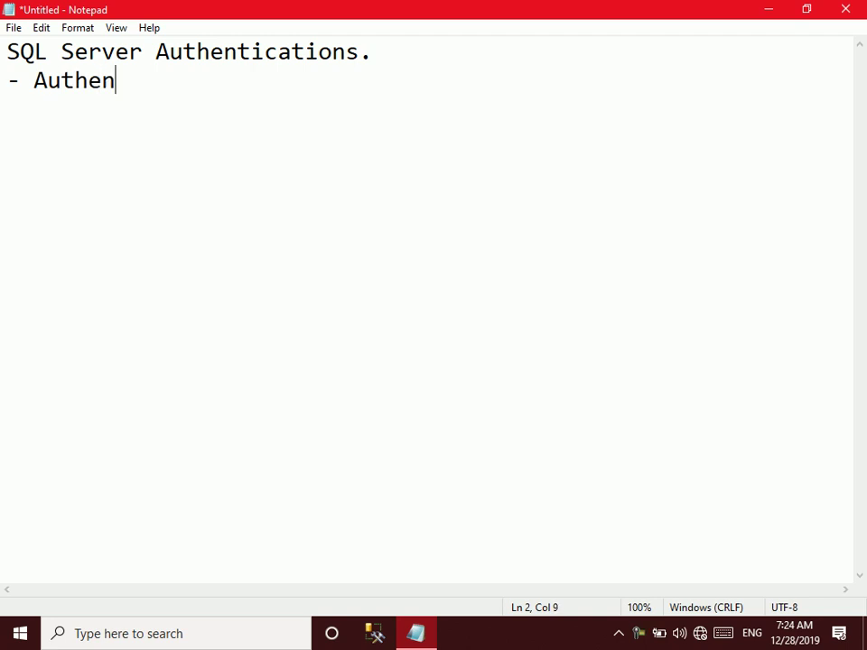
pyautogui.write('tication means')
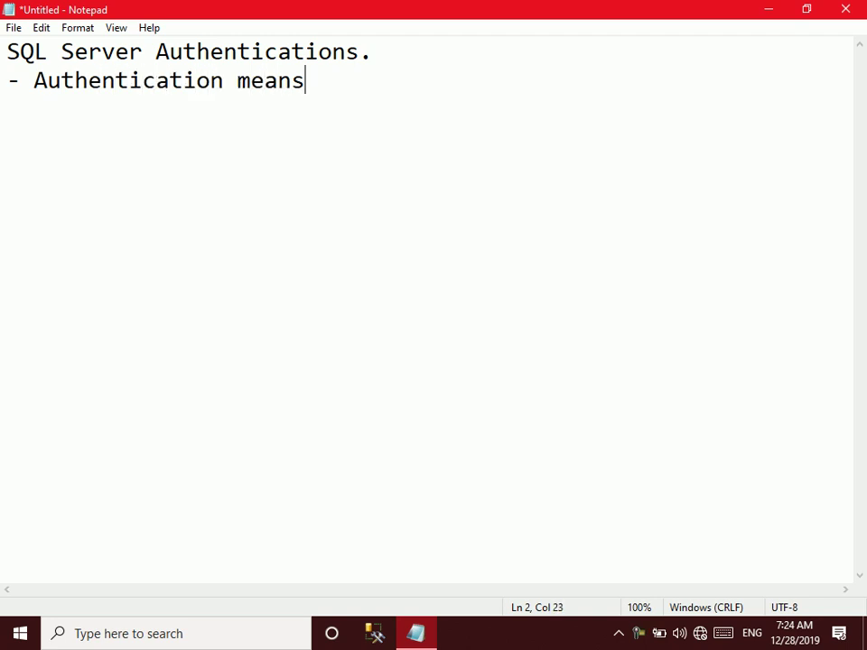
pyautogui.write(' how to acces')
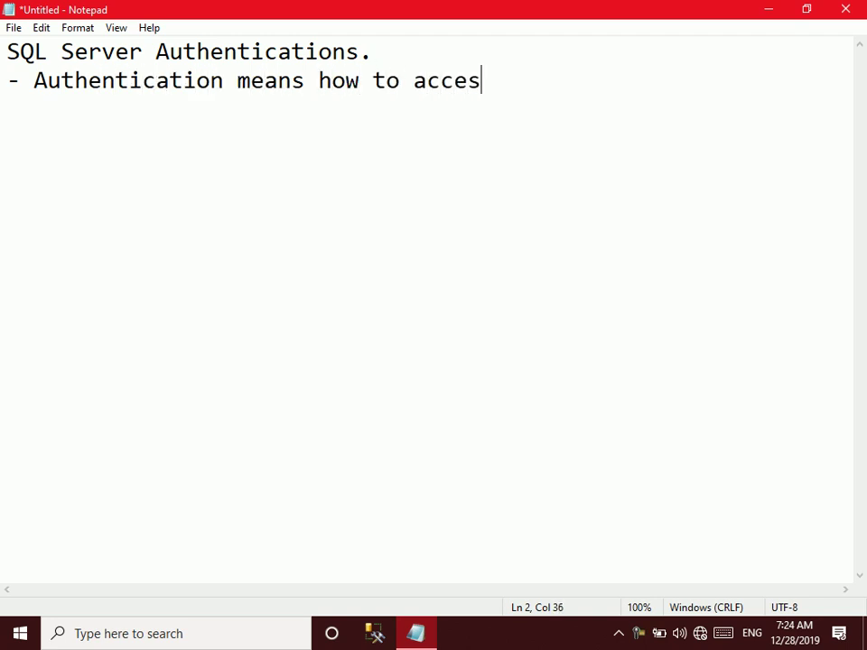
pyautogui.write('s to SQL Server Database.')
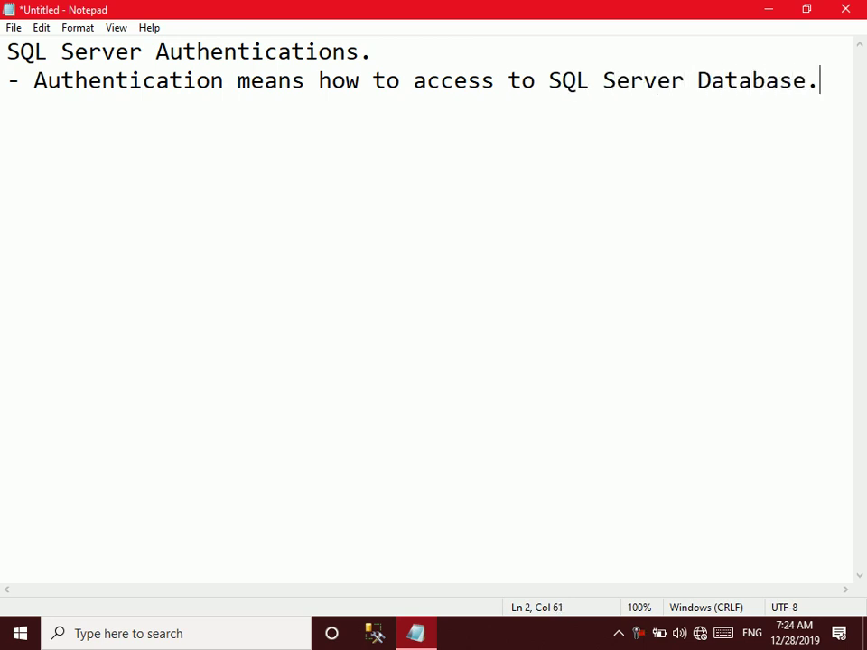
pyautogui.press('Return')
# Add bullets '* Windows NT' and '* SQL Server Authentication', then select the Windows NT bullet
pyautogui.write('*')
pyautogui.write('Wi')
pyautogui.press('BackSpace')
pyautogui.press('BackSpace')
pyautogui.write('Wind')
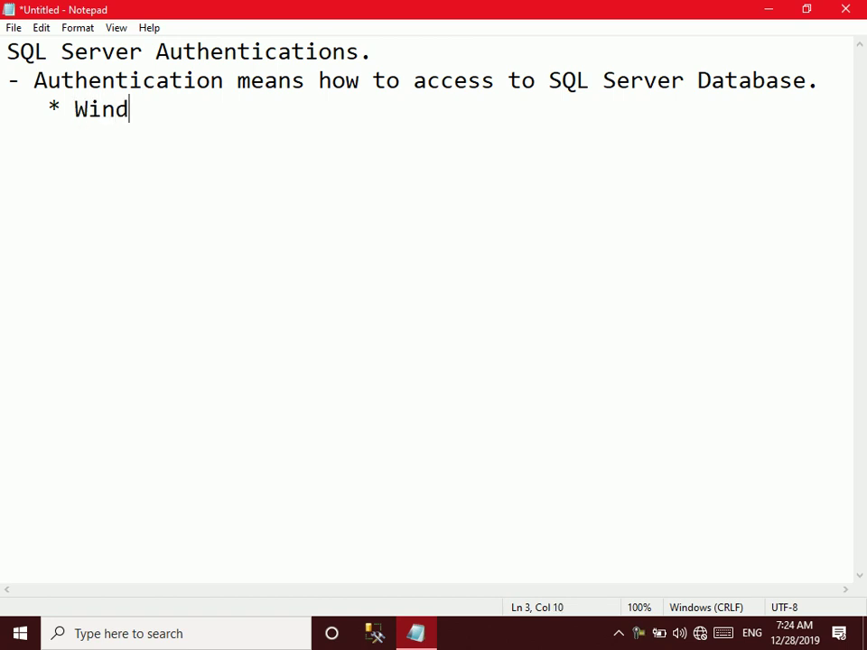
pyautogui.write('ows NT')
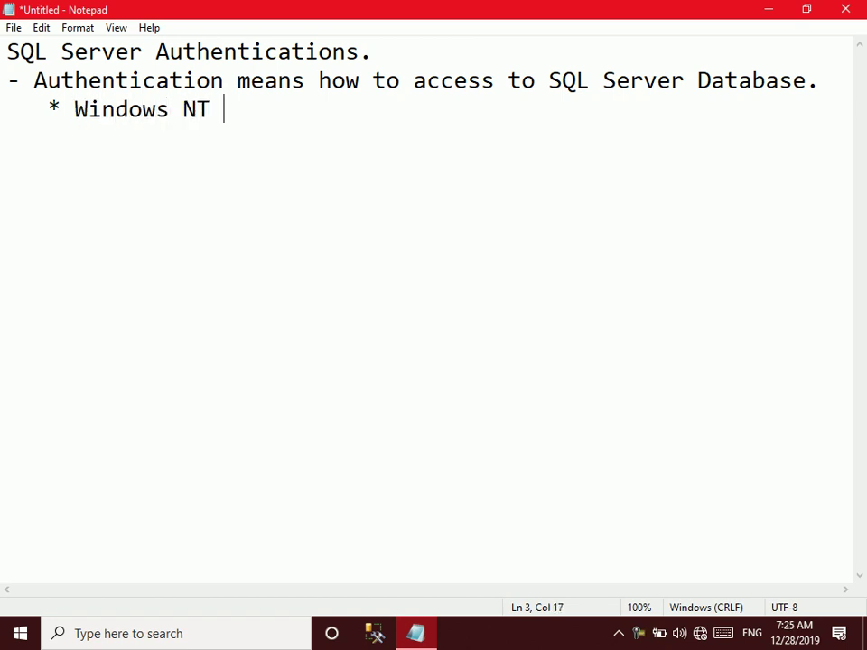
pyautogui.press('Return')
pyautogui.write('* SQL Server Aut')
pyautogui.press('BackSpace')
pyautogui.press('BackSpace')
pyautogui.press('BackSpace')
pyautogui.write('Authentication')
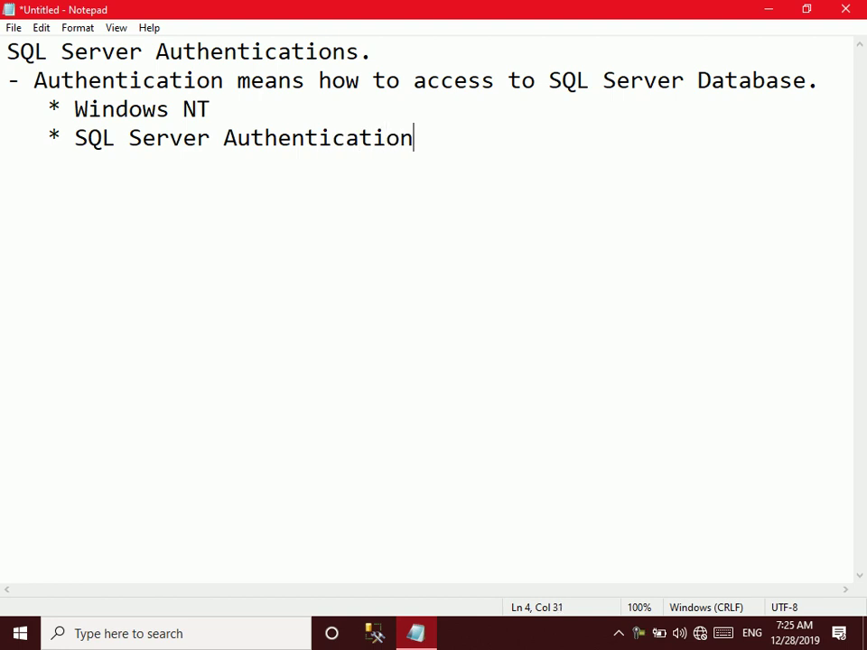
pyautogui.press('Return')
pyautogui.click(274, 97)
pyautogui.moveTo(36, 107); pyautogui.dragTo(213, 91)
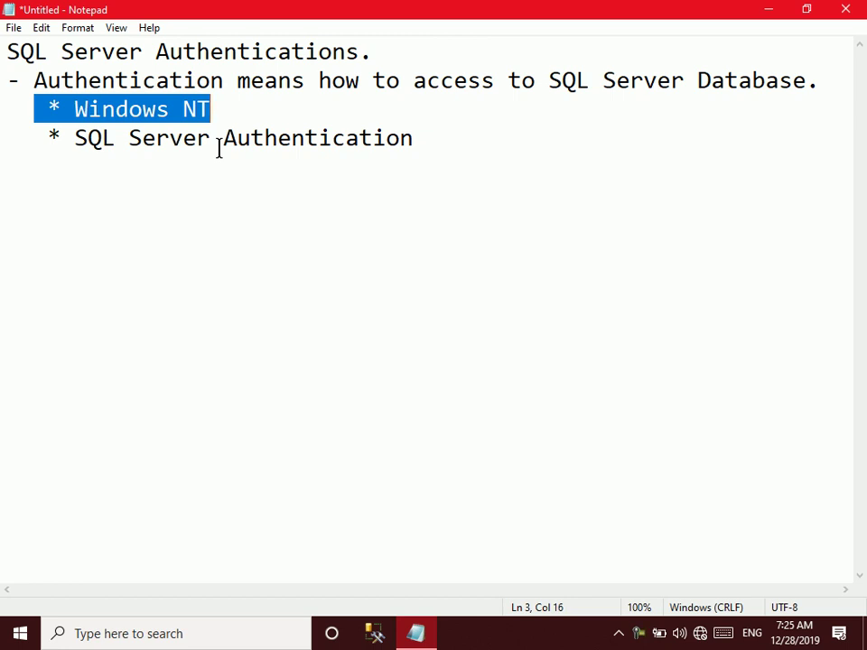
# Highlight the SQL Server Authentication bullet, clear the selection, and minimize Notepad
pyautogui.click(447, 136)
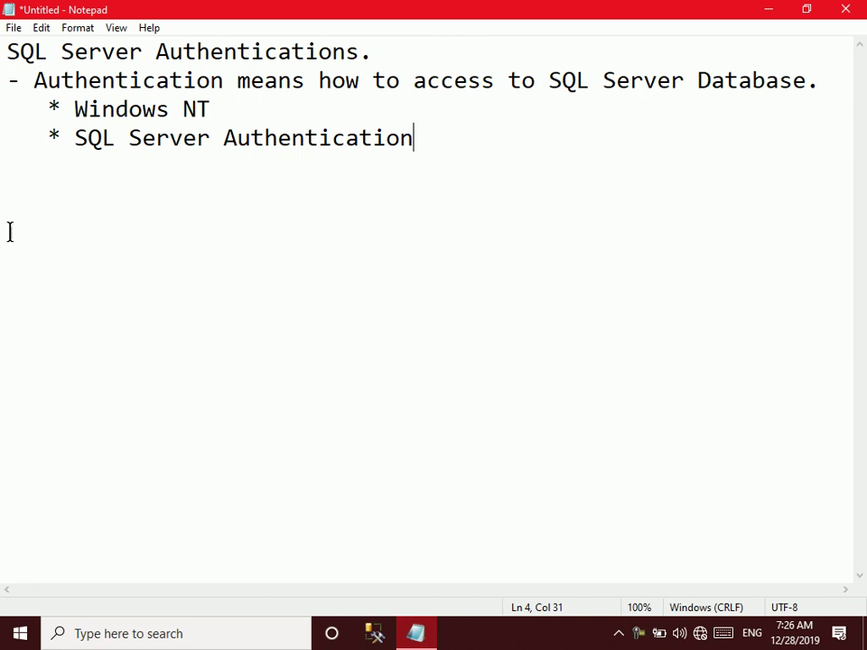
pyautogui.moveTo(63, 143); pyautogui.dragTo(444, 132)
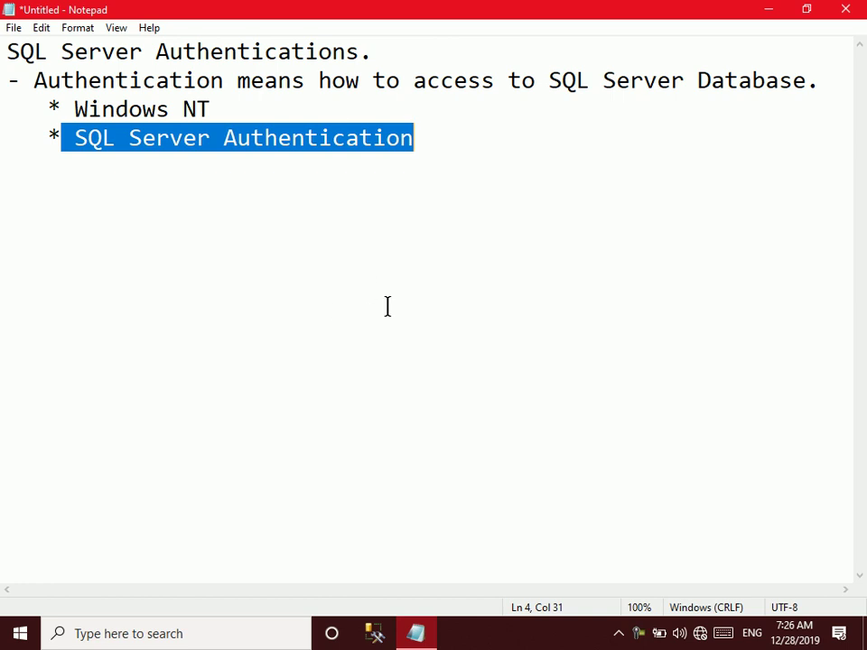
pyautogui.click(469, 235)
pyautogui.click(766, 7)
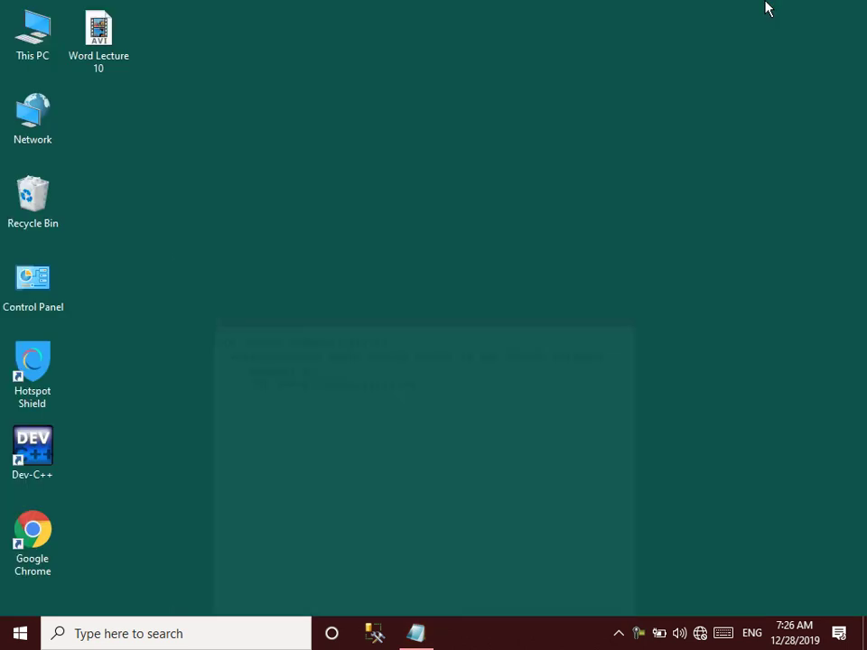
# Connect Management Studio to the local server, maximize it, and widen Object Explorer
pyautogui.click(392, 634)
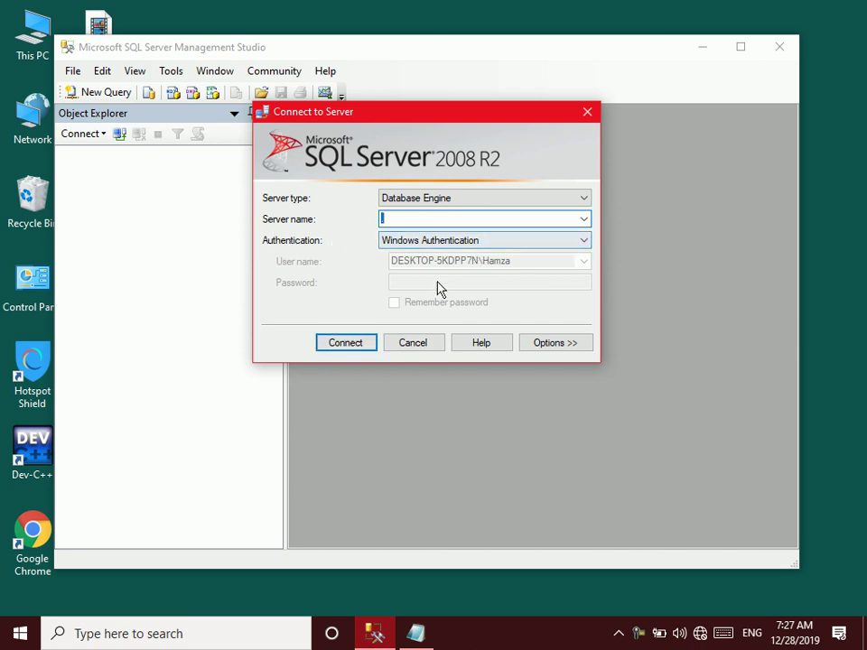
pyautogui.click(352, 347)
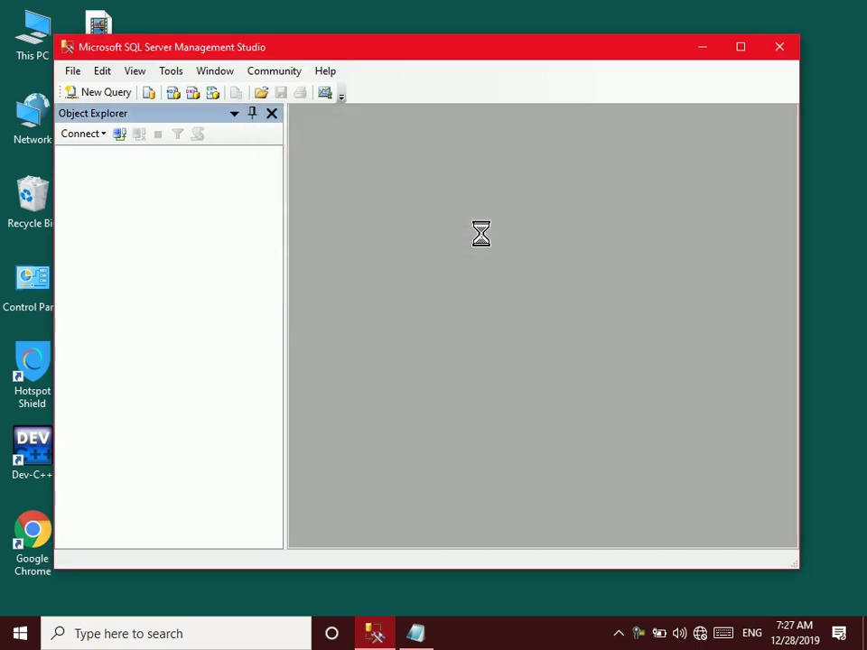
pyautogui.doubleClick(483, 61)
pyautogui.moveTo(230, 143); pyautogui.dragTo(302, 172)
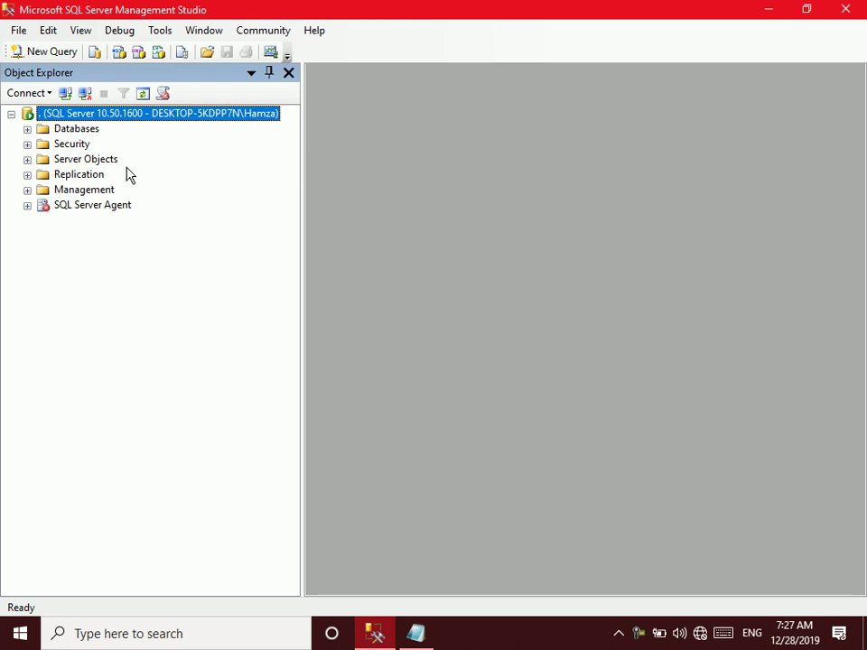
# In server Properties > Security, choose SQL Server and Windows Authentication mode and confirm
pyautogui.rightClick(77, 116)
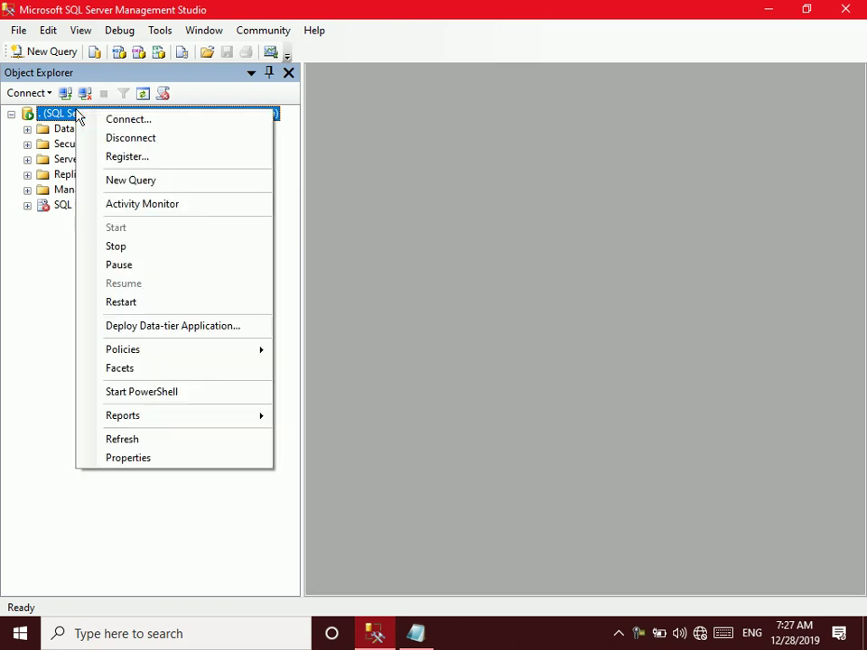
pyautogui.click(136, 459)
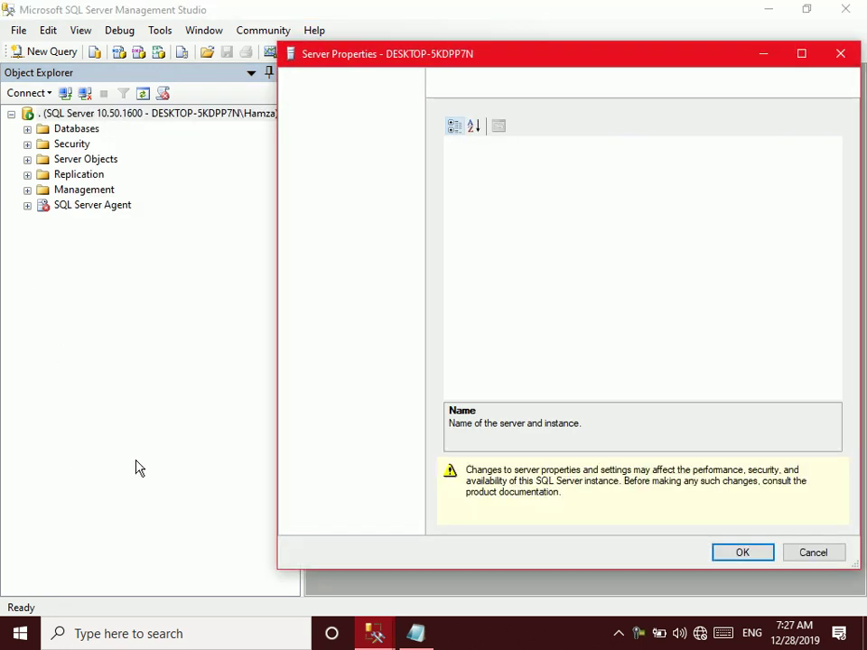
pyautogui.moveTo(411, 57); pyautogui.dragTo(255, 37)
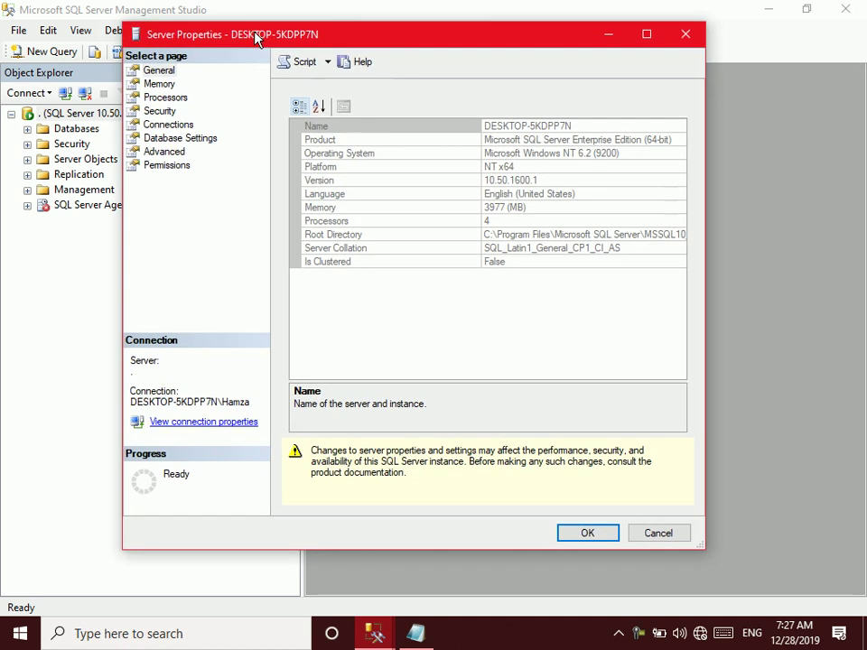
pyautogui.click(159, 111)
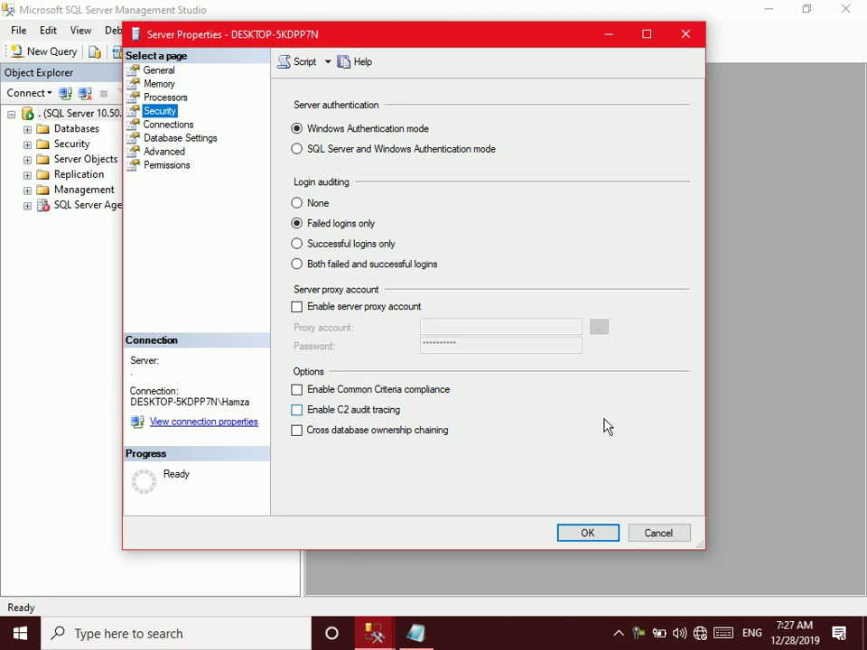
pyautogui.click(314, 153)
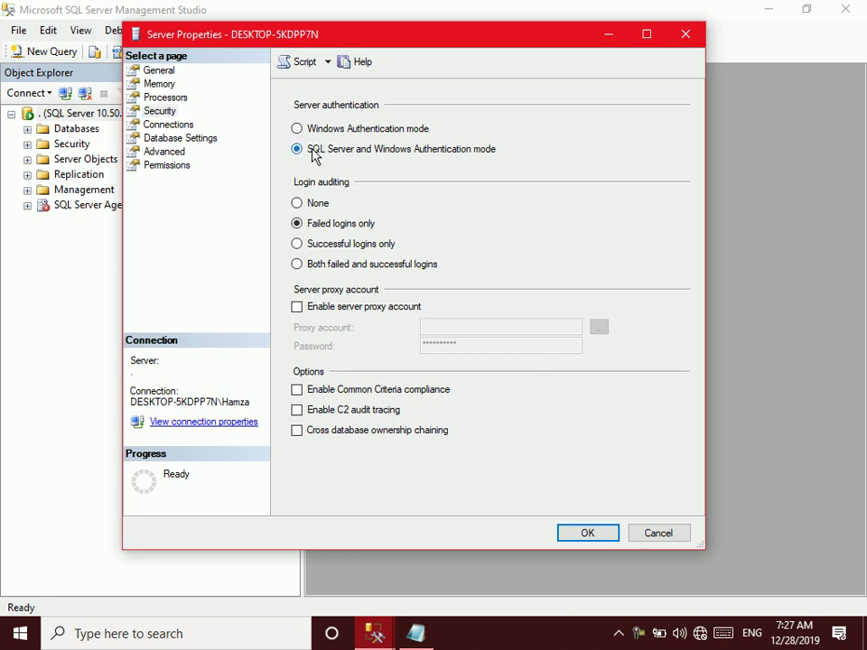
pyautogui.click(313, 132)
pyautogui.click(318, 153)
pyautogui.click(596, 536)
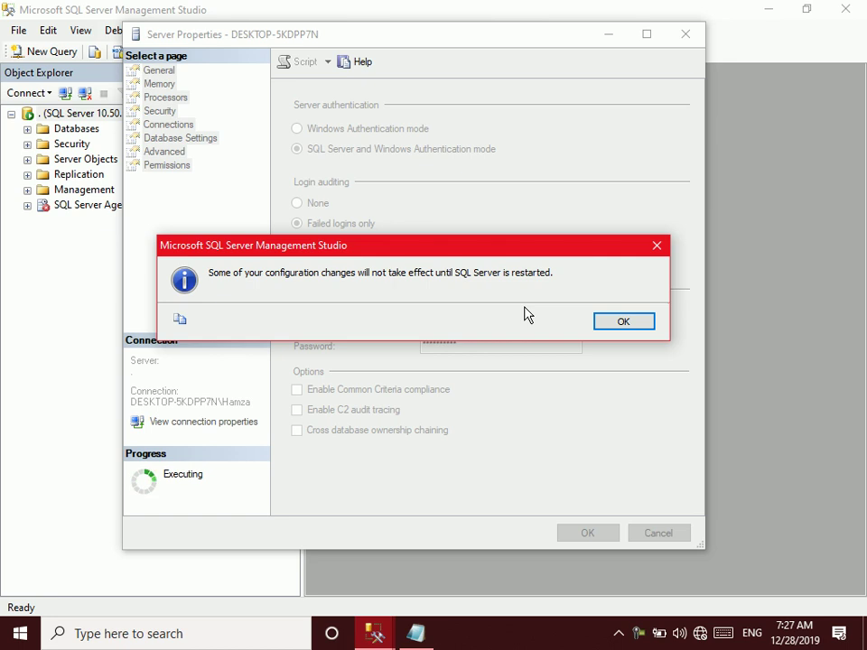
pyautogui.click(640, 327)
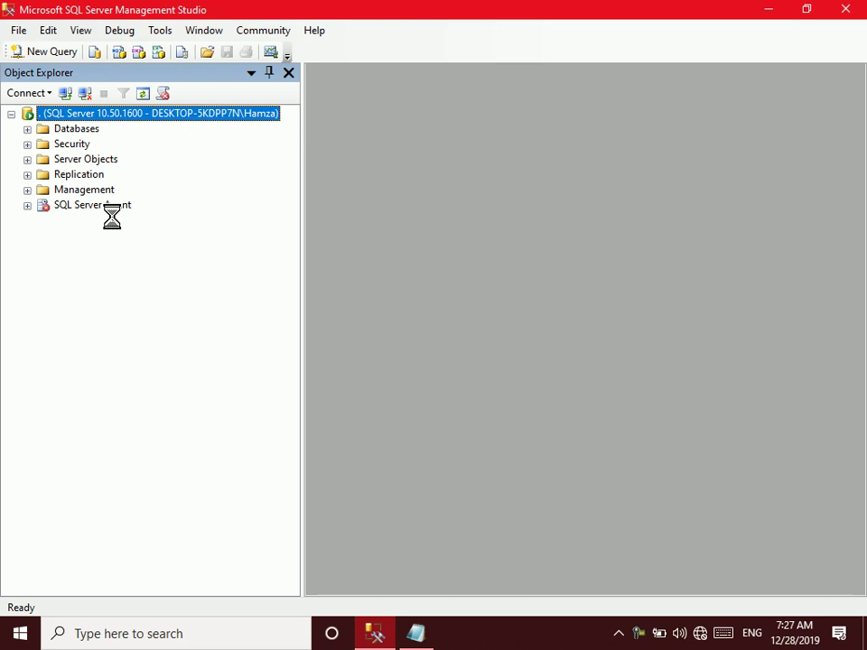
# Restart the local MSSQLSERVER service from the server node and confirm
pyautogui.rightClick(97, 115)
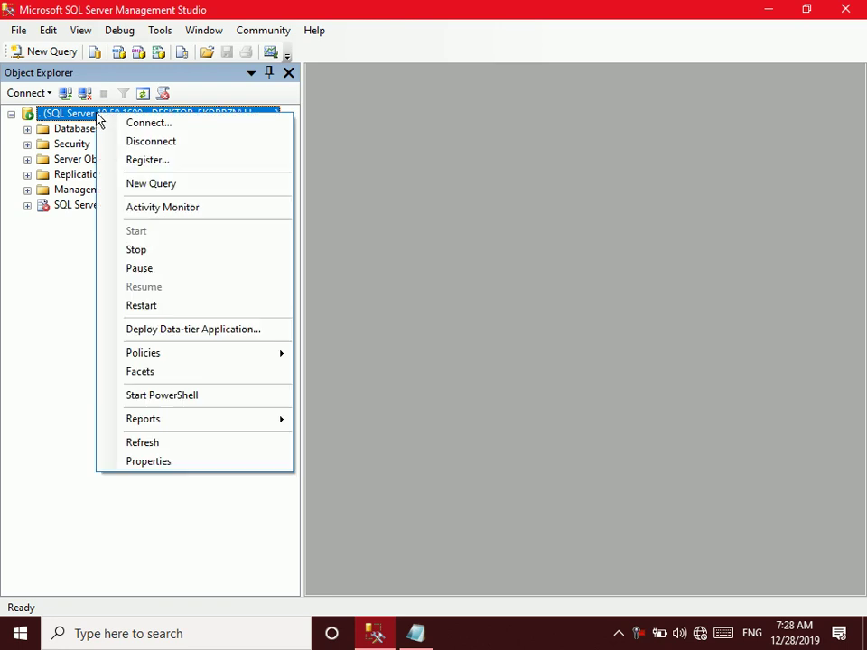
pyautogui.click(140, 307)
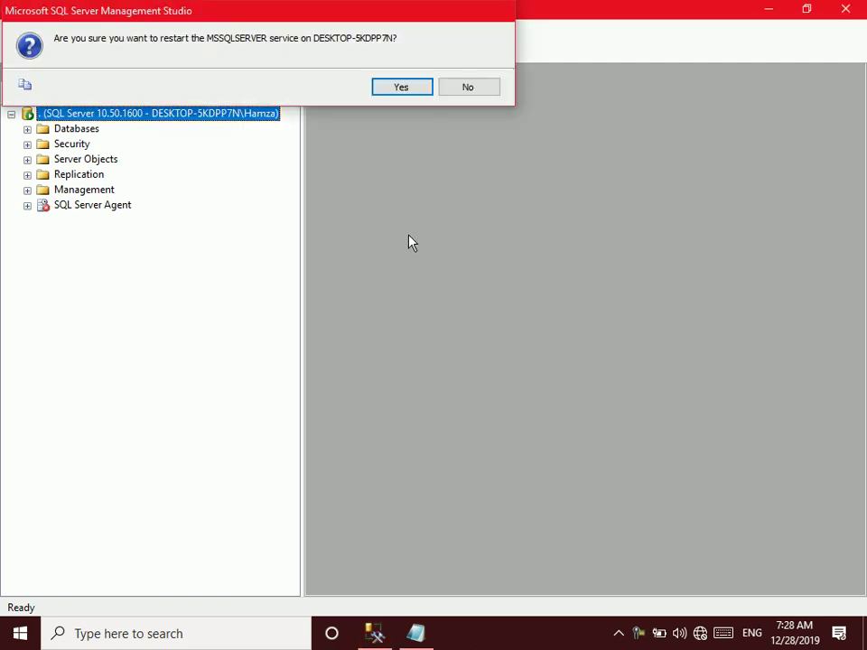
pyautogui.click(410, 87)
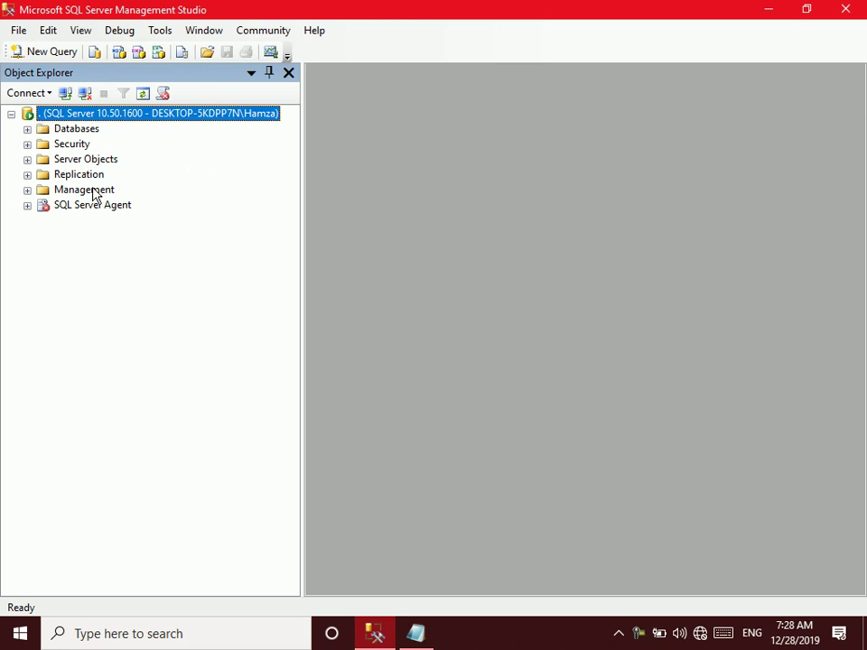
# Under a 'Database' heading, add indented lines RTM, Student, and the first user with insert,select
pyautogui.click(421, 632)
pyautogui.write('Database')
pyautogui.press('Return')
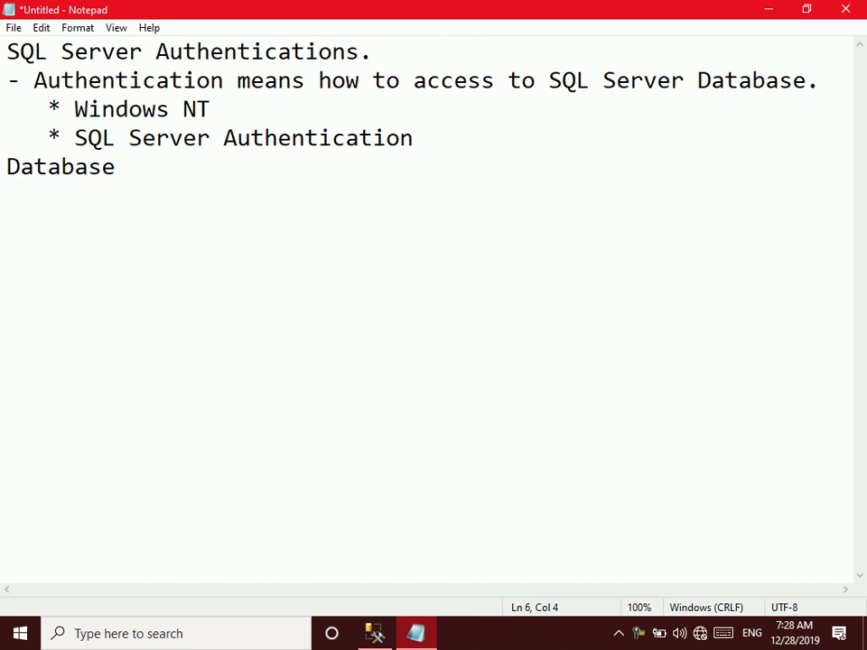
pyautogui.write('RTM')
pyautogui.press('Return')
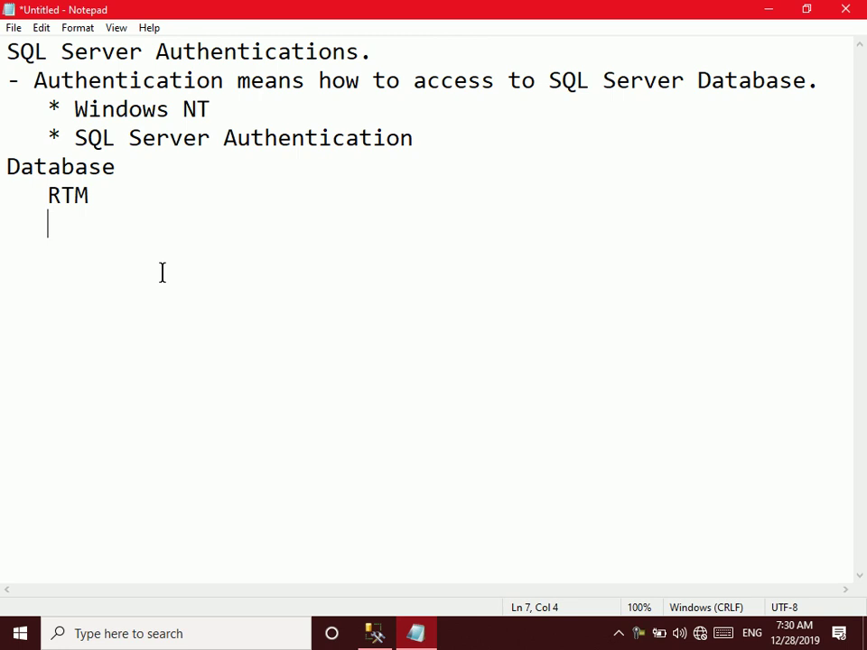
pyautogui.write('Student')
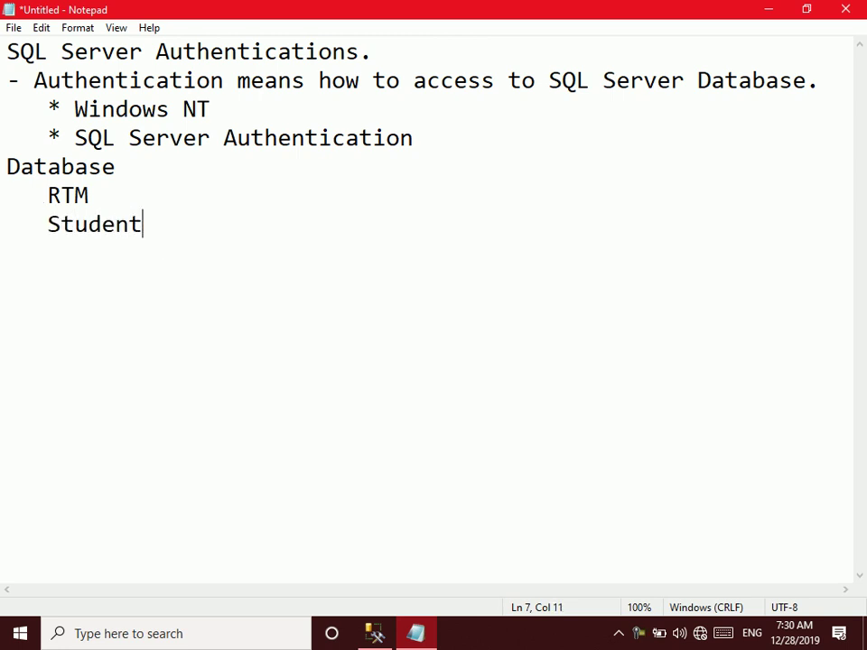
pyautogui.press('Return')
pyautogui.press('BackSpace')
pyautogui.press('BackSpace')
pyautogui.write('Ahmad')
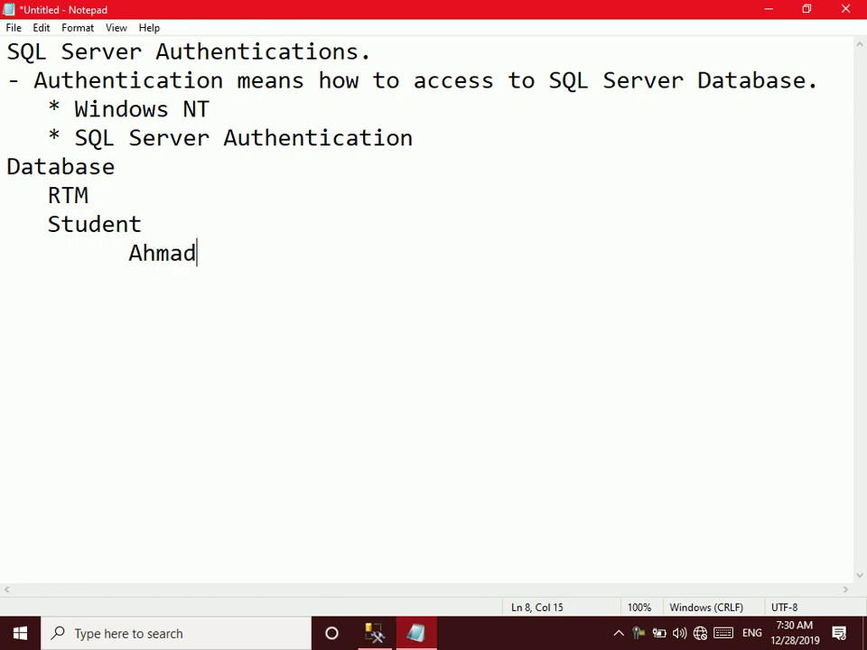
pyautogui.write(': insert,select')
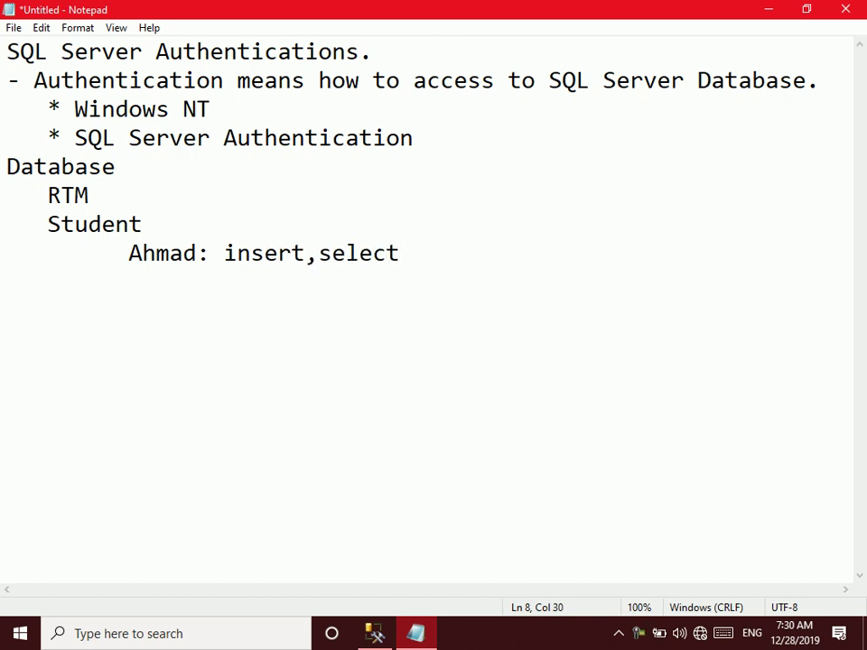
# Highlight RTM, Student, and the first user's name and permissions in turn
pyautogui.doubleClick(61, 194)
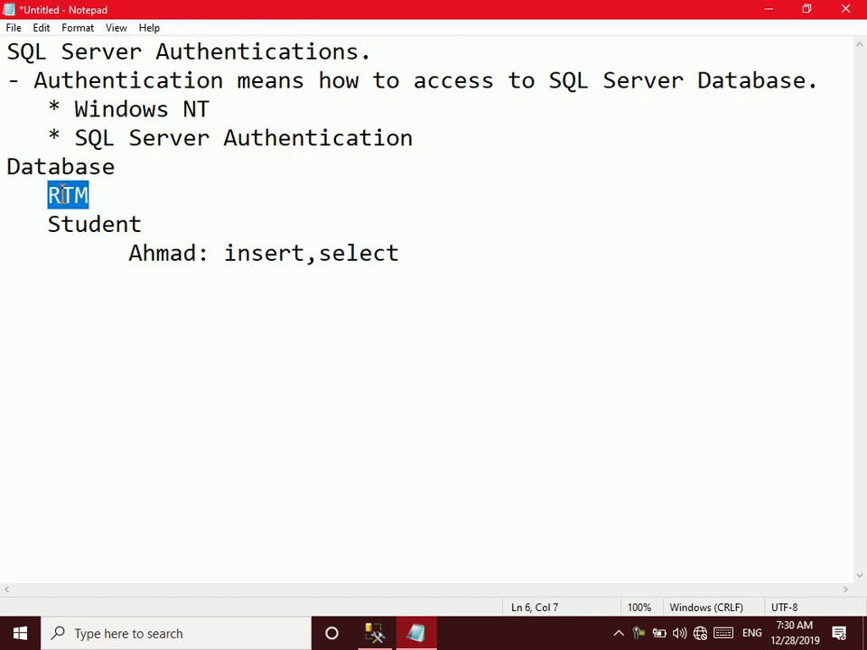
pyautogui.doubleClick(100, 225)
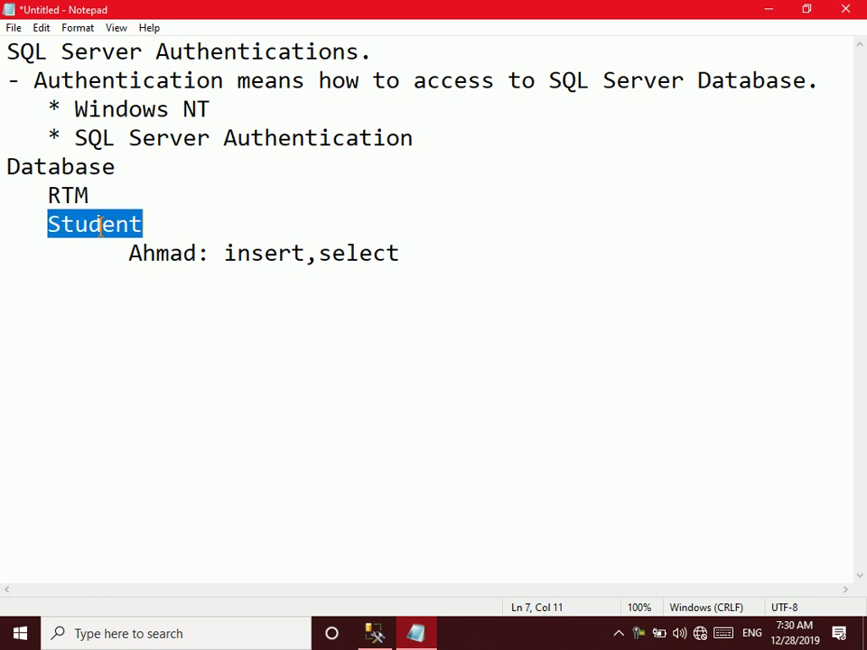
pyautogui.doubleClick(166, 252)
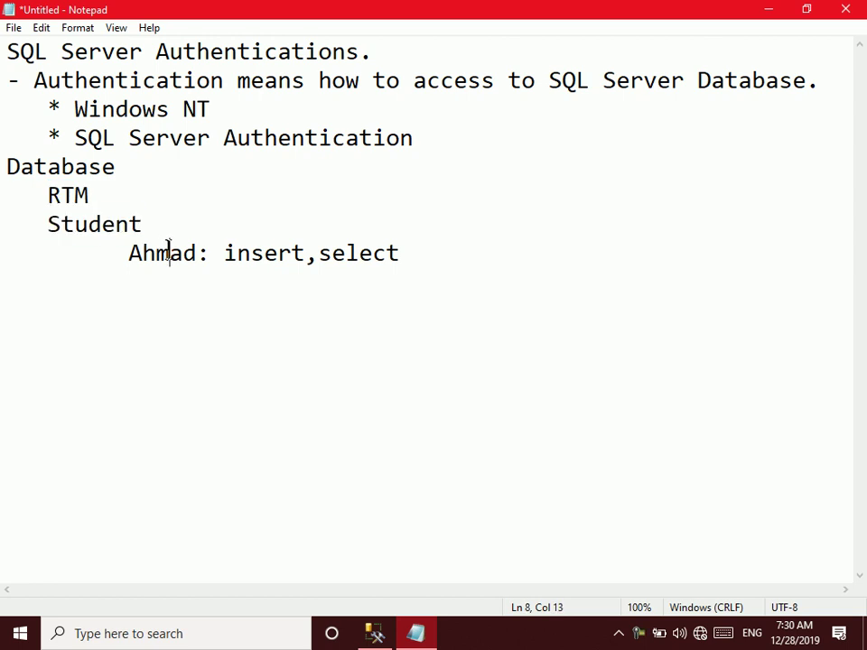
pyautogui.doubleClick(267, 253)
# Add a second indented user line with permissions inser,update,select
pyautogui.press('End')
pyautogui.press('Return')
pyautogui.press('BackSpace')
pyautogui.write('Jan  >')
pyautogui.press('BackSpace')
pyautogui.write(': ins')
pyautogui.write('er,')
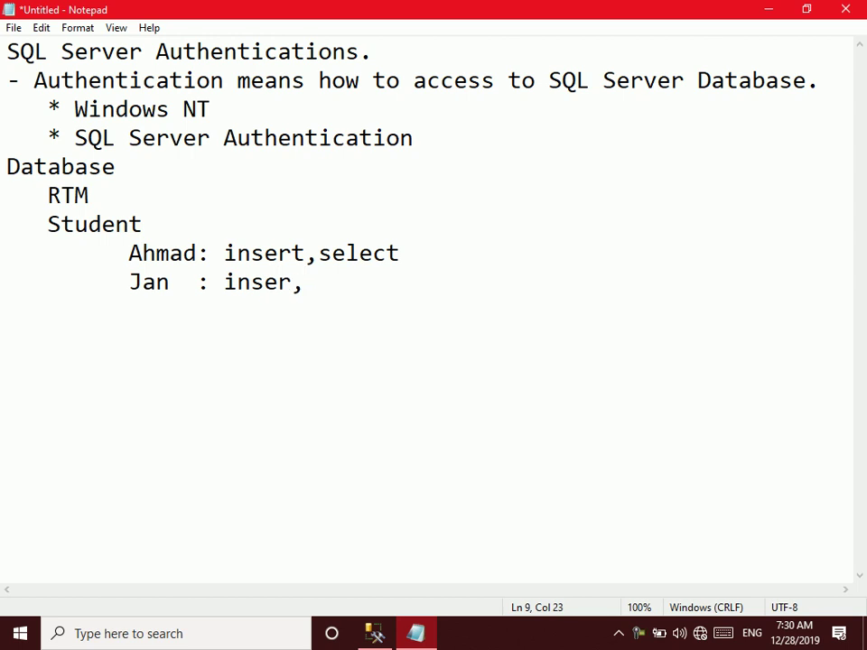
pyautogui.write('update,')
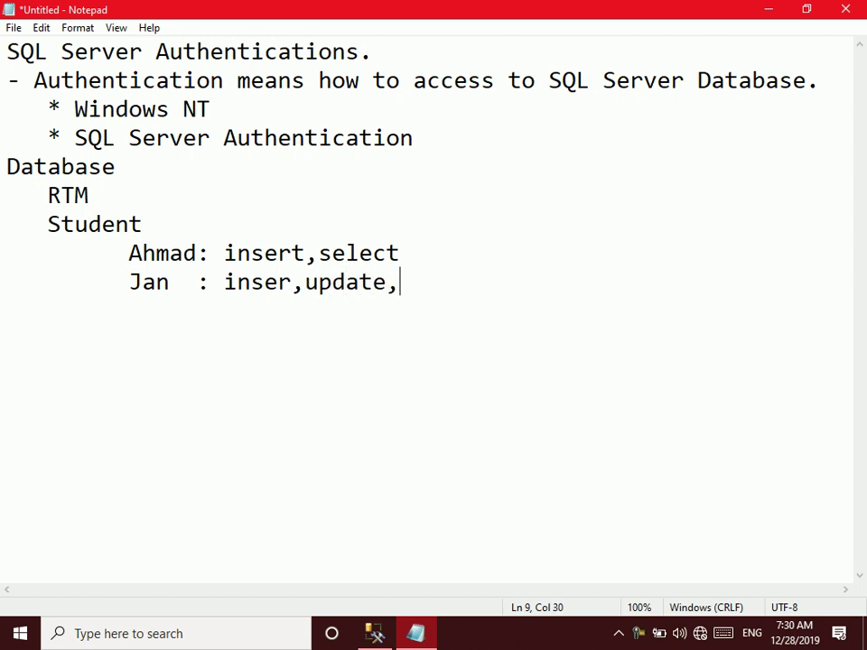
pyautogui.write('select,')
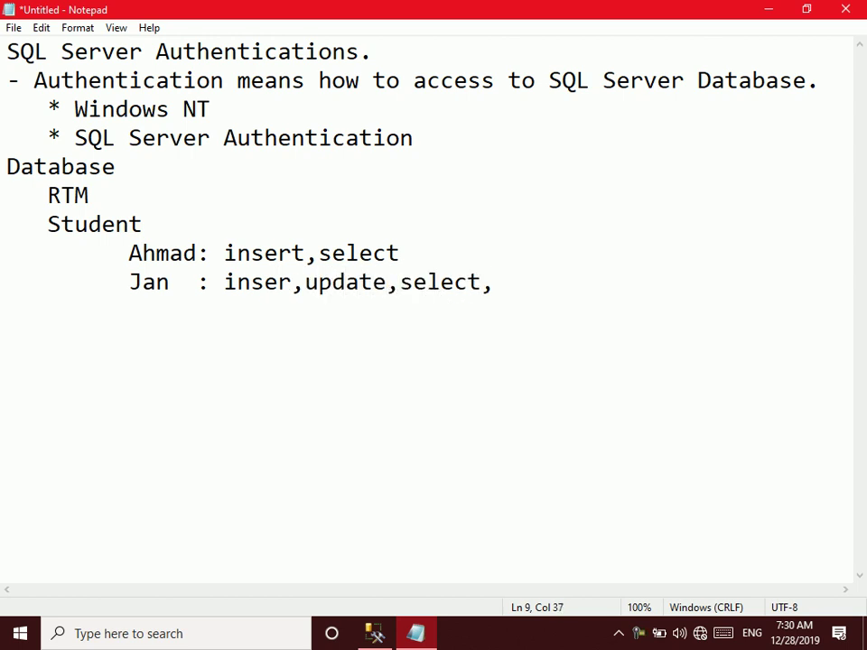
pyautogui.press('BackSpace')
# Add a third user line with select,delete, then minimize and restore Notepad
pyautogui.press('Return')
pyautogui.write('Khan :')
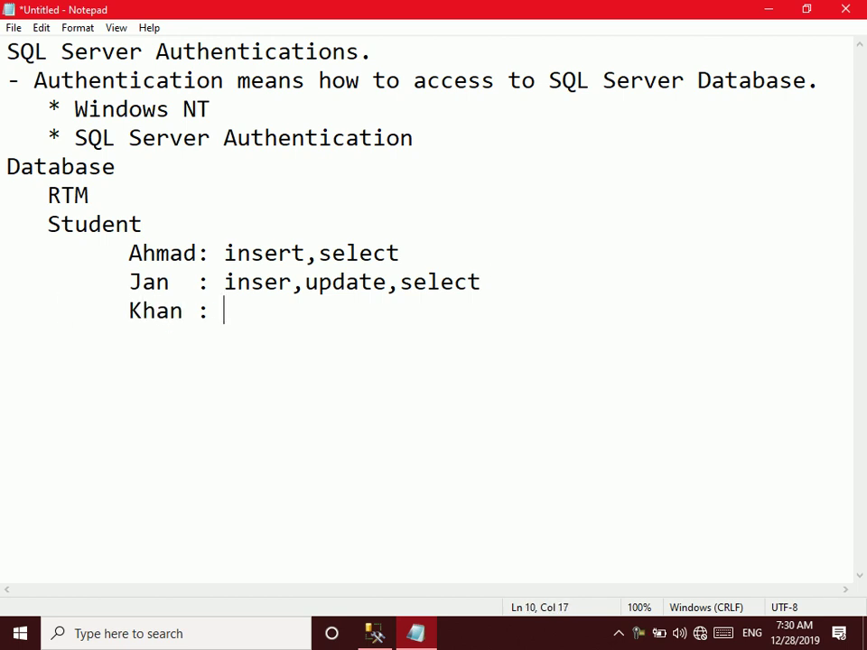
pyautogui.press('alt')
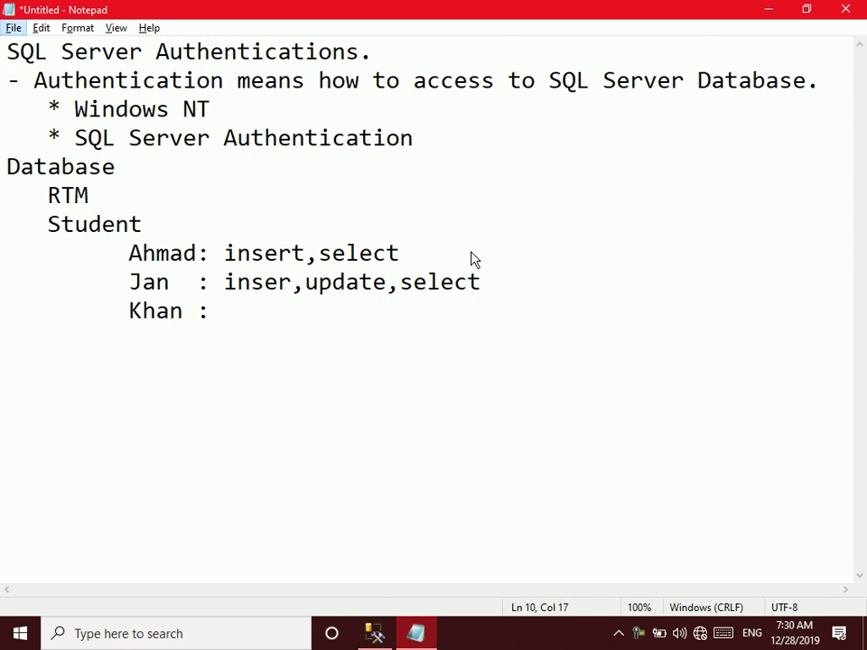
pyautogui.write('select')
pyautogui.press('BackSpace')
pyautogui.press('BackSpace')
pyautogui.press('BackSpace')
pyautogui.press('BackSpace')
pyautogui.press('BackSpace')
pyautogui.write('select,up')
pyautogui.press('BackSpace')
pyautogui.press('BackSpace')
pyautogui.write('delete')
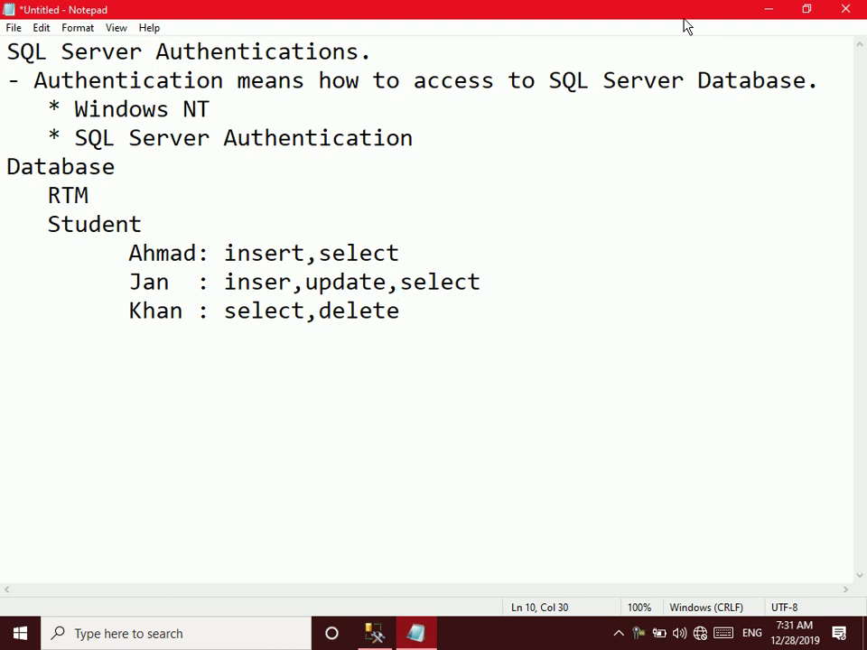
pyautogui.click(769, 9)
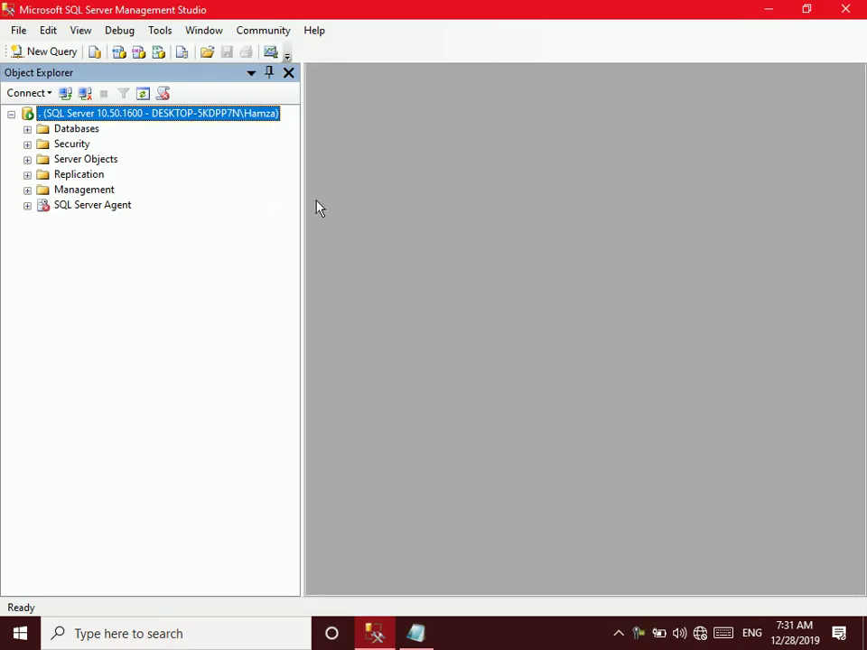
pyautogui.click(416, 633)
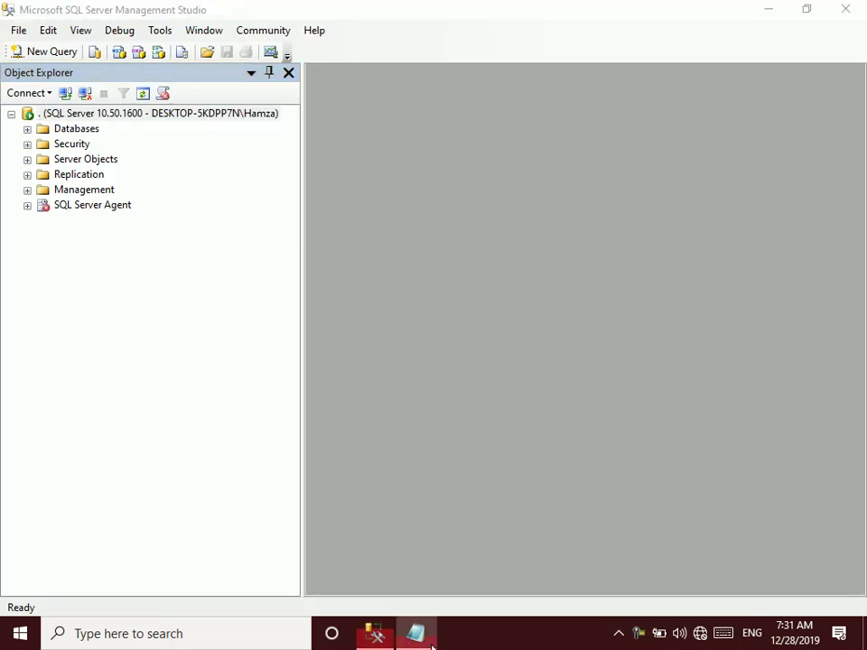
# Add the line 'Note: there are two types of security in database.'
pyautogui.press('Return')
pyautogui.write('Note: ')
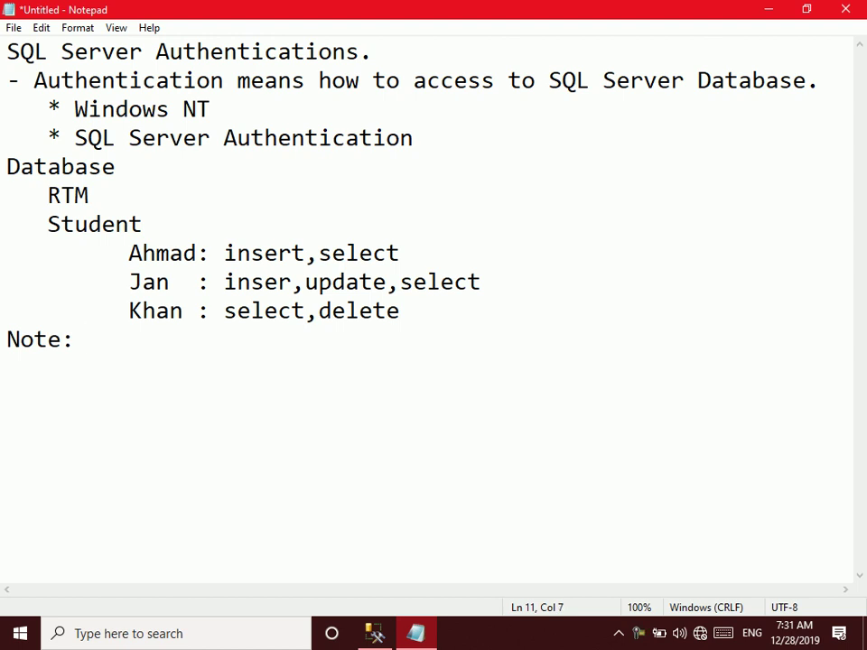
pyautogui.write('there are tw')
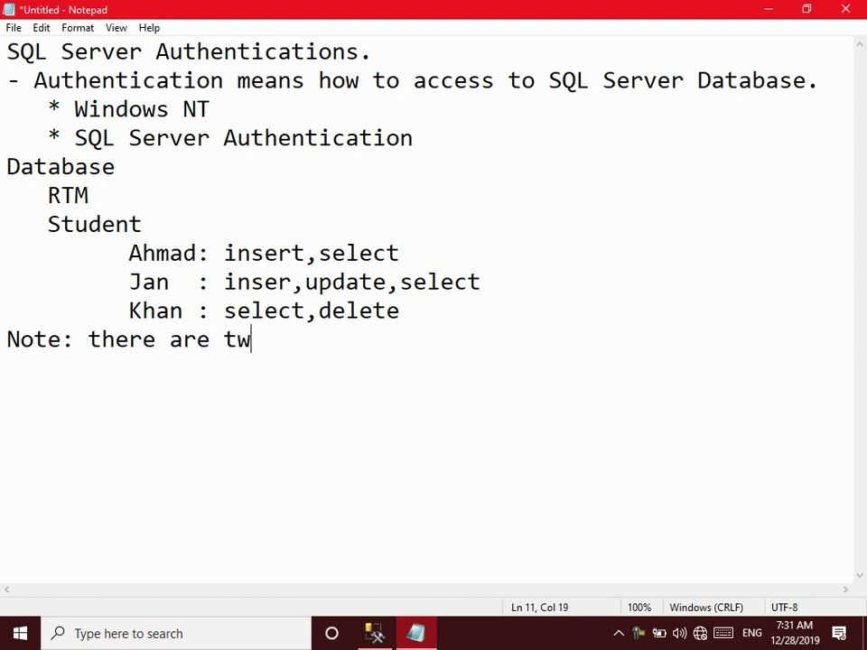
pyautogui.press('BackSpace')
pyautogui.write('y')
pyautogui.press('BackSpace')
pyautogui.write('wo types of securi')
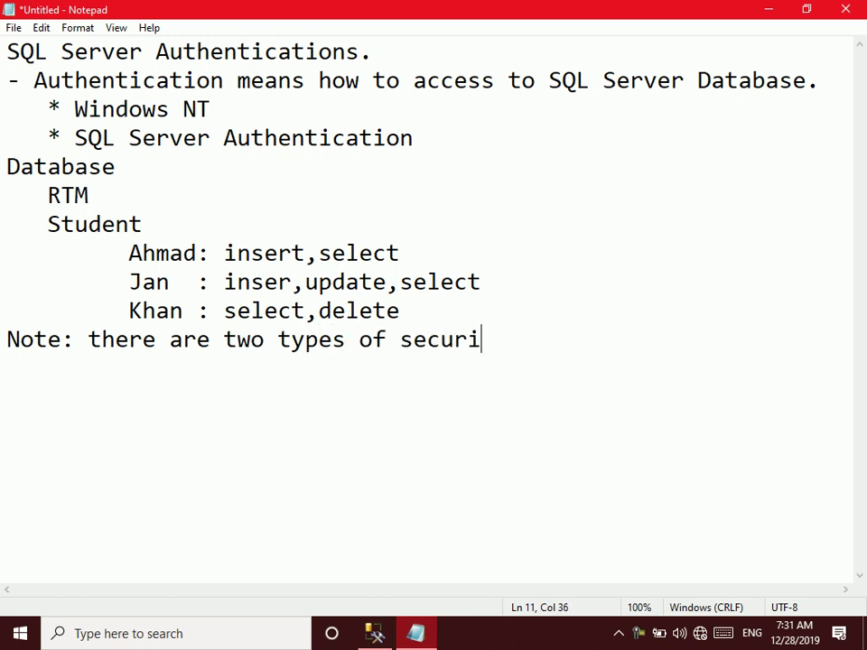
pyautogui.write('ty in databa')
pyautogui.press('BackSpace')
pyautogui.write('base,')
pyautogui.press('BackSpace')
pyautogui.write('.')
pyautogui.press('Return')
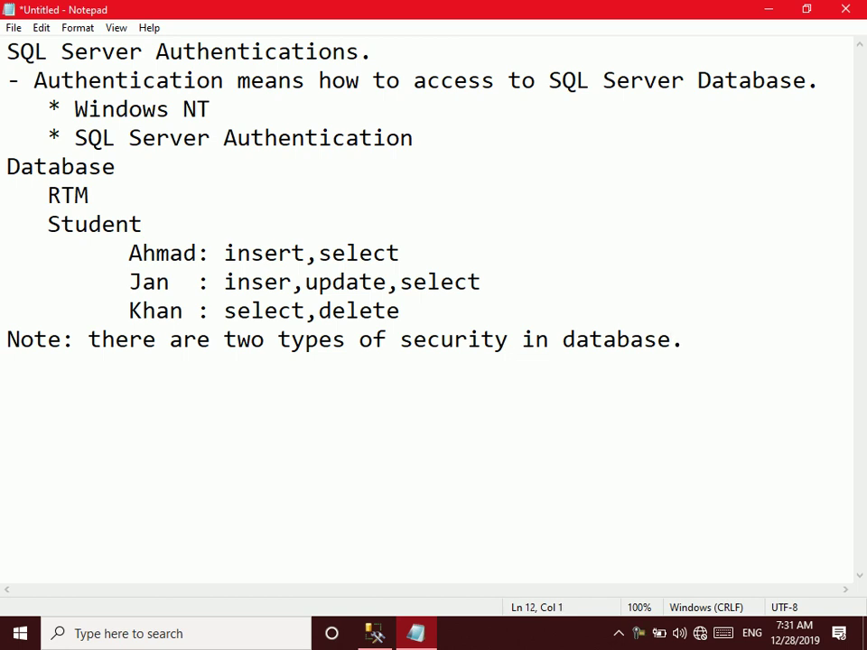
# Add lines 'Databae Level SEC' and 'Interface Level' below the note
pyautogui.write('Databa')
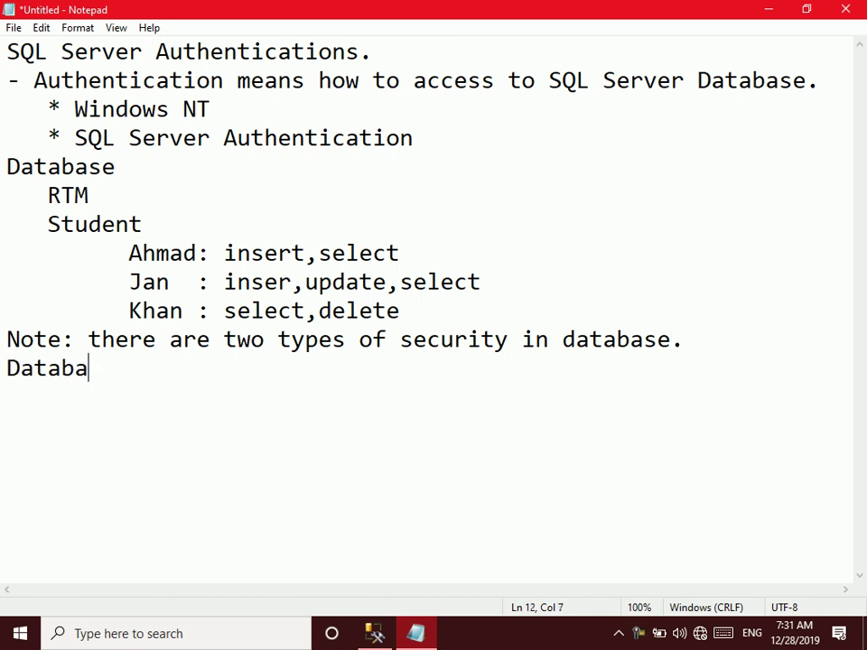
pyautogui.write('e Level SEC')
pyautogui.press('Return')
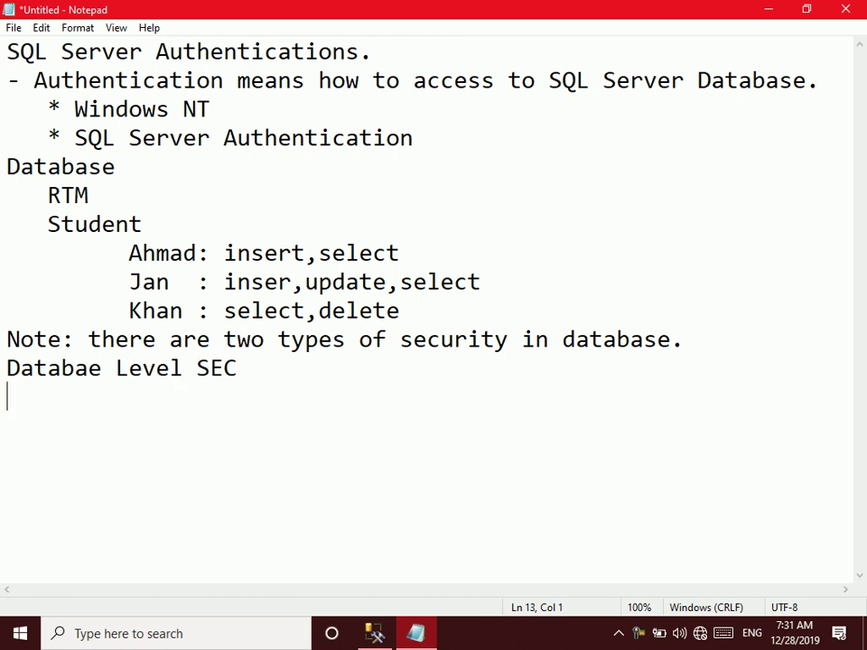
pyautogui.write('U')
pyautogui.press('BackSpace')
pyautogui.write('IN')
pyautogui.press('BackSpace')
pyautogui.write('nterface')
pyautogui.press('Return')
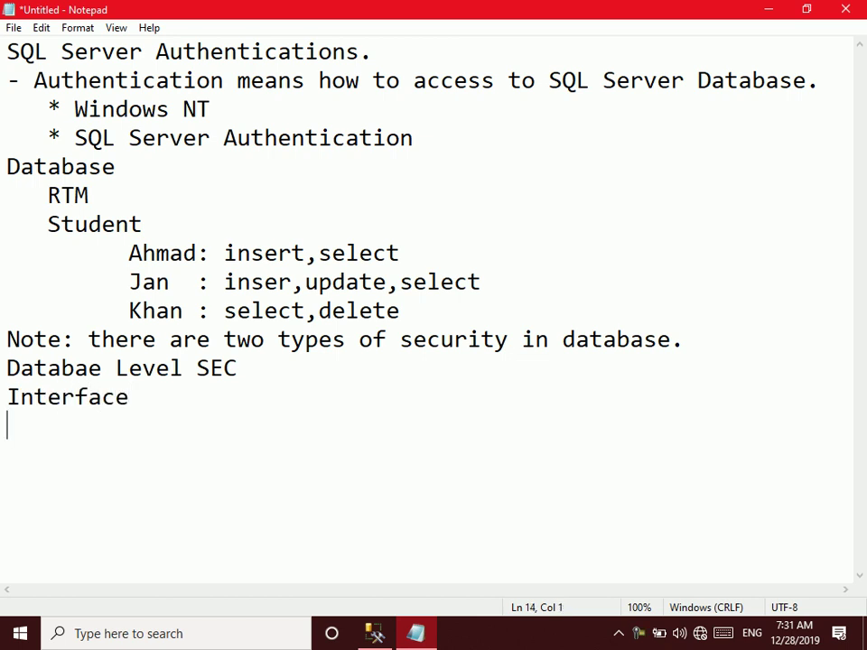
pyautogui.press('BackSpace')
pyautogui.write('l')
pyautogui.press('BackSpace')
pyautogui.write('Level')
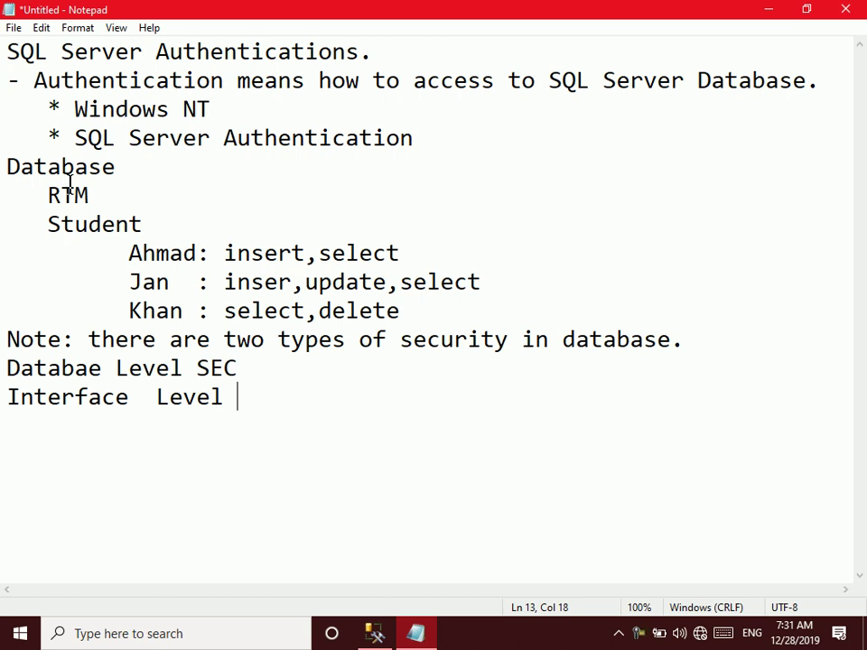
# Highlight the permission notes and Interface Level line, then return to Management Studio
pyautogui.moveTo(12, 176); pyautogui.dragTo(475, 330)
pyautogui.click(475, 331)
pyautogui.click(446, 452)
pyautogui.moveTo(240, 398); pyautogui.dragTo(2, 396)
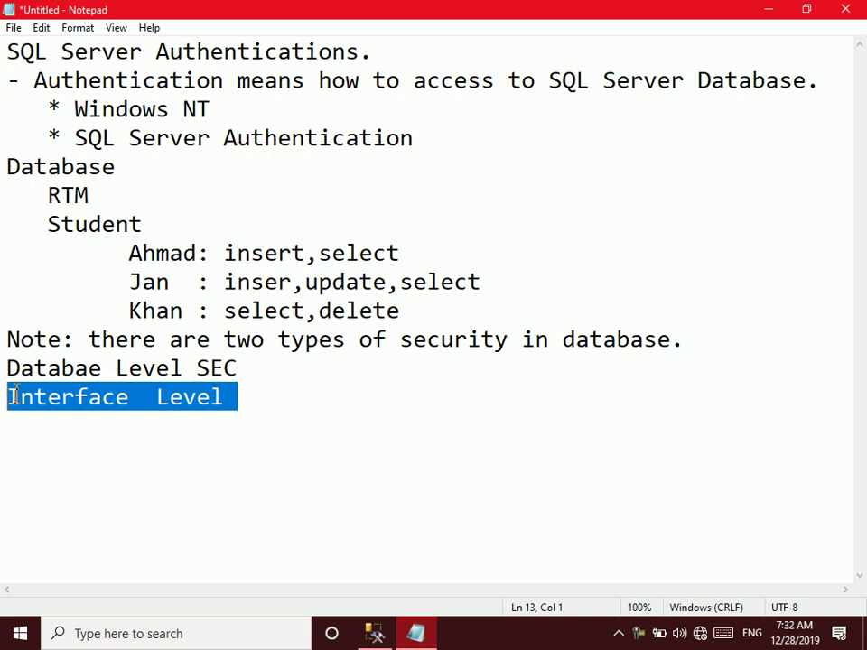
pyautogui.click(260, 402)
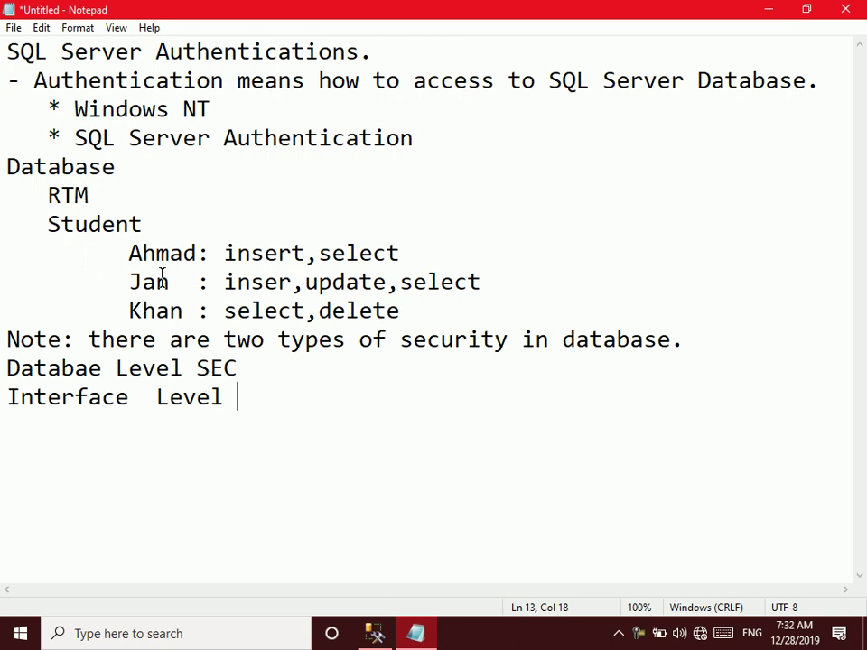
pyautogui.moveTo(422, 313); pyautogui.dragTo(4, 166)
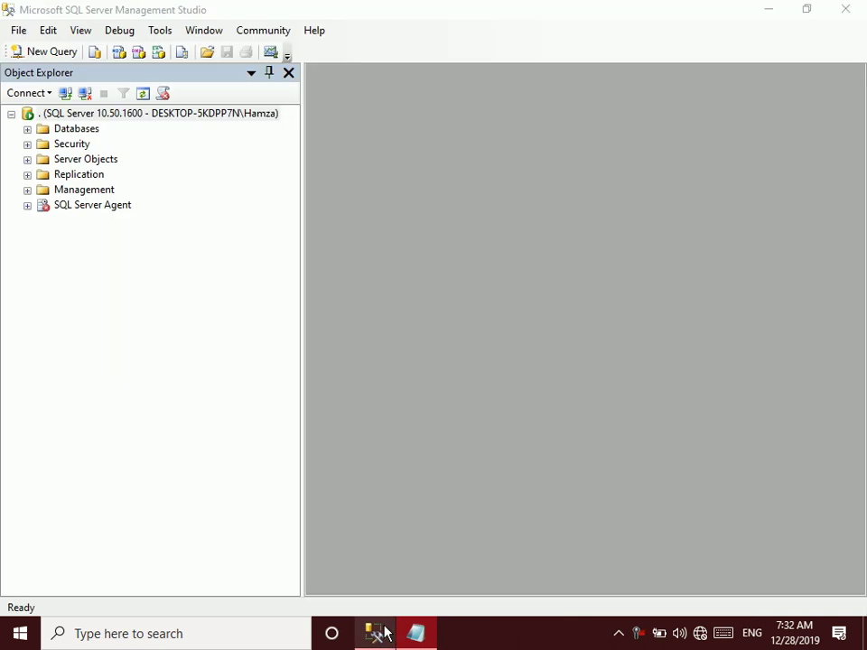
pyautogui.click(380, 633)
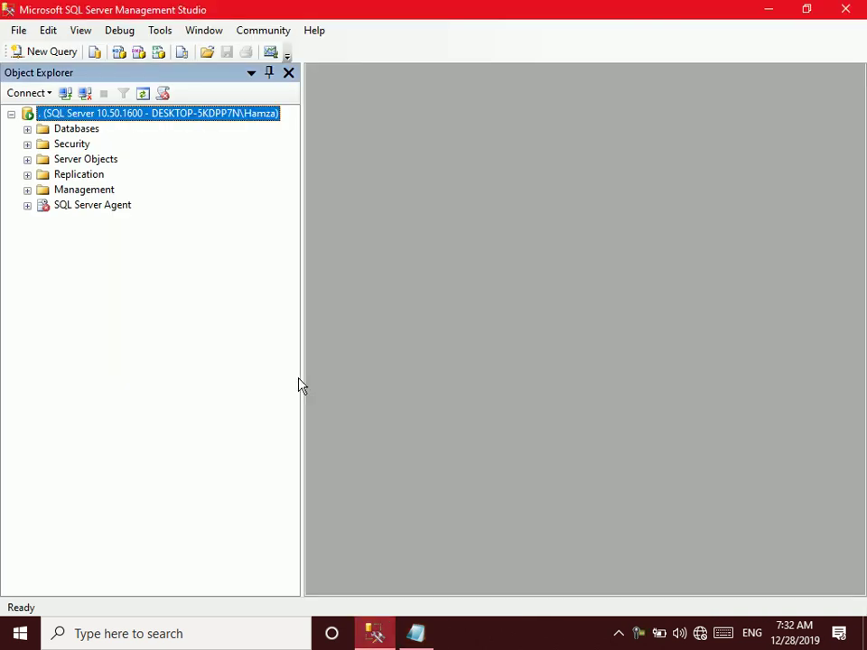
pyautogui.click(27, 143)
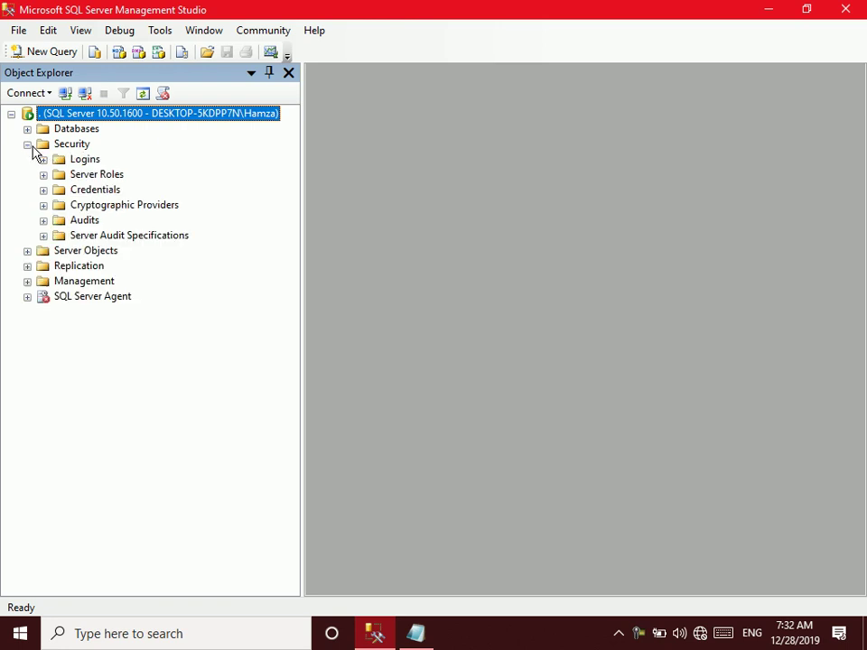
pyautogui.click(64, 164)
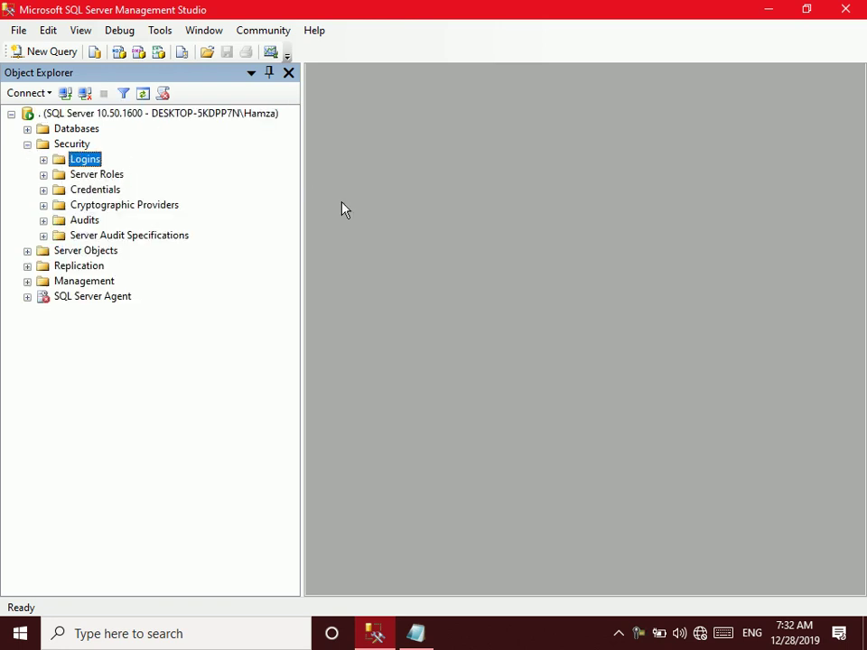
pyautogui.press('Menu')
pyautogui.press('Return')
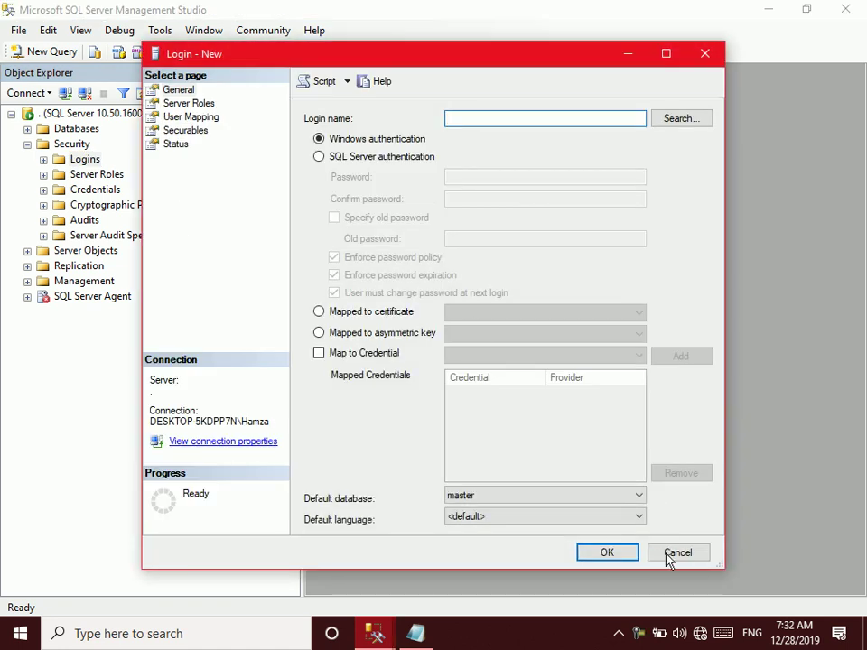
pyautogui.click(673, 553)
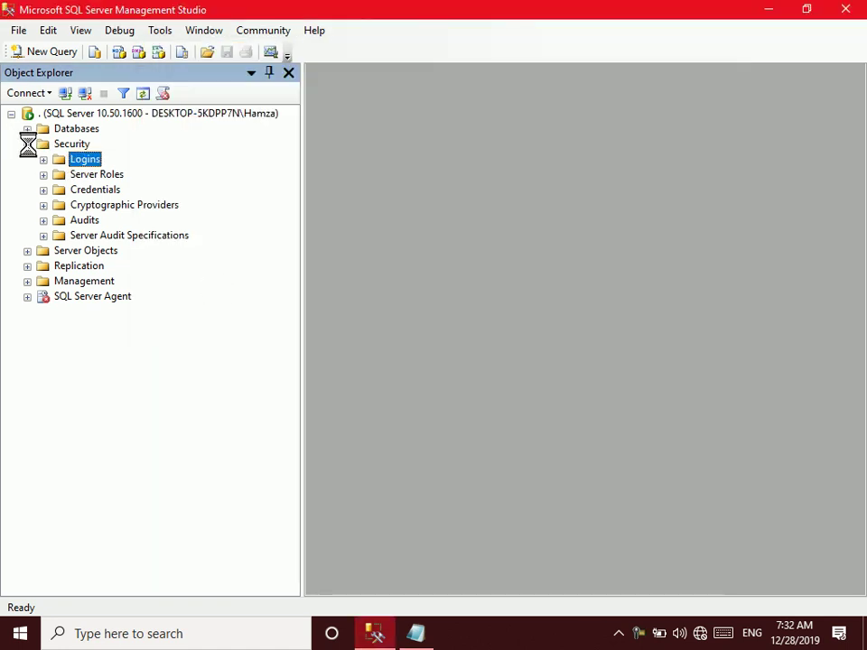
pyautogui.click(65, 128)
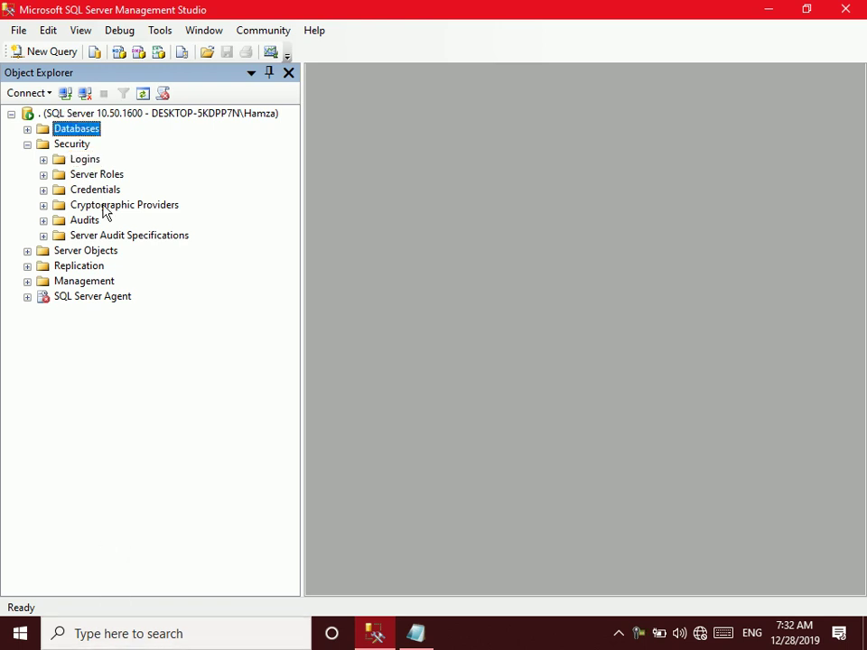
# Create a database named RTM and expand the Databases folder to show it
pyautogui.rightClick(72, 131)
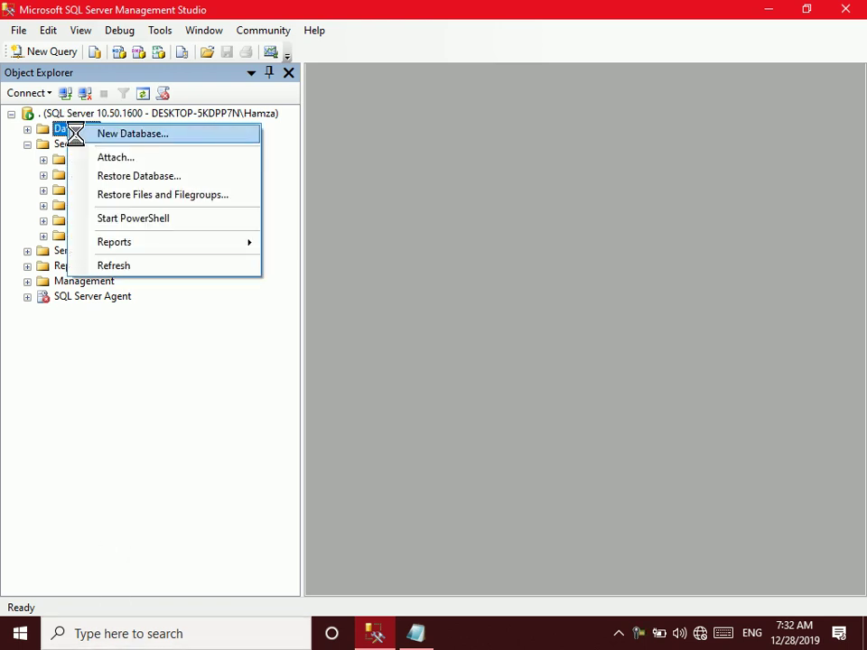
pyautogui.click(83, 135)
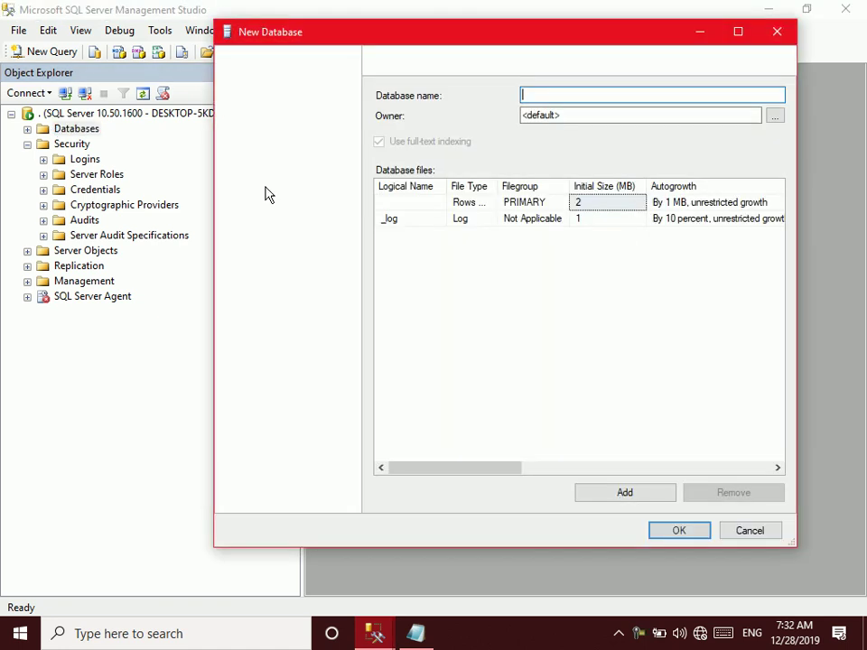
pyautogui.write('RTM')
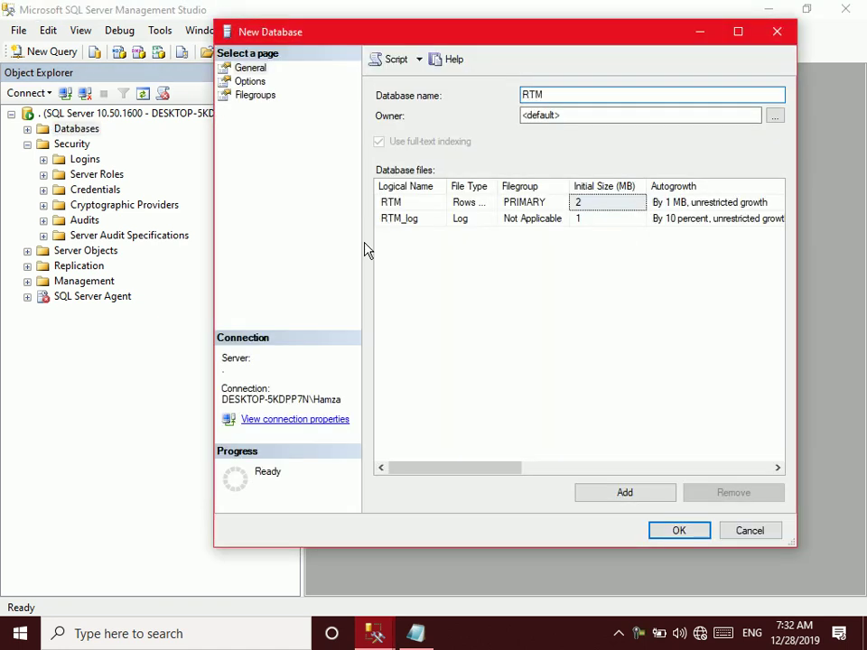
pyautogui.click(673, 533)
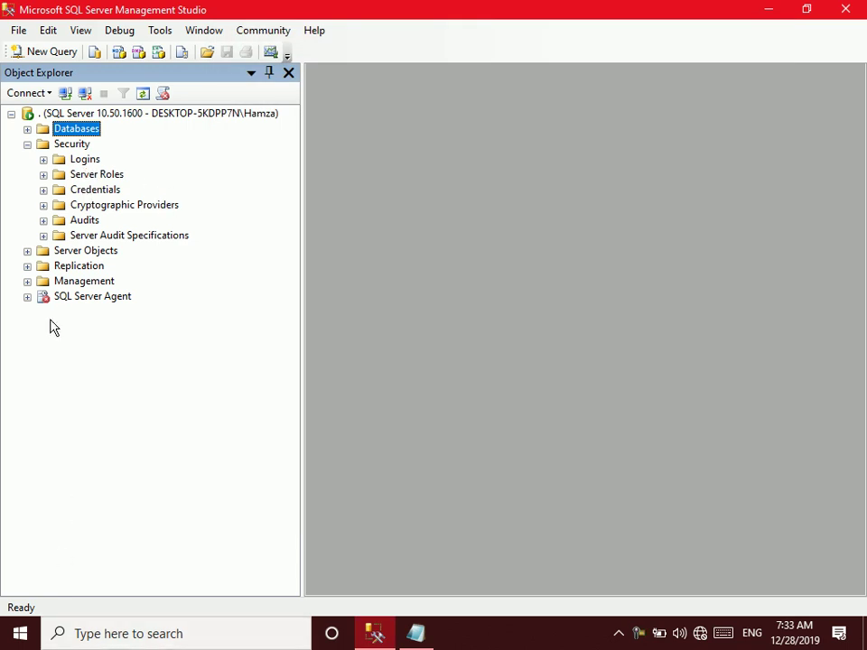
pyautogui.click(28, 129)
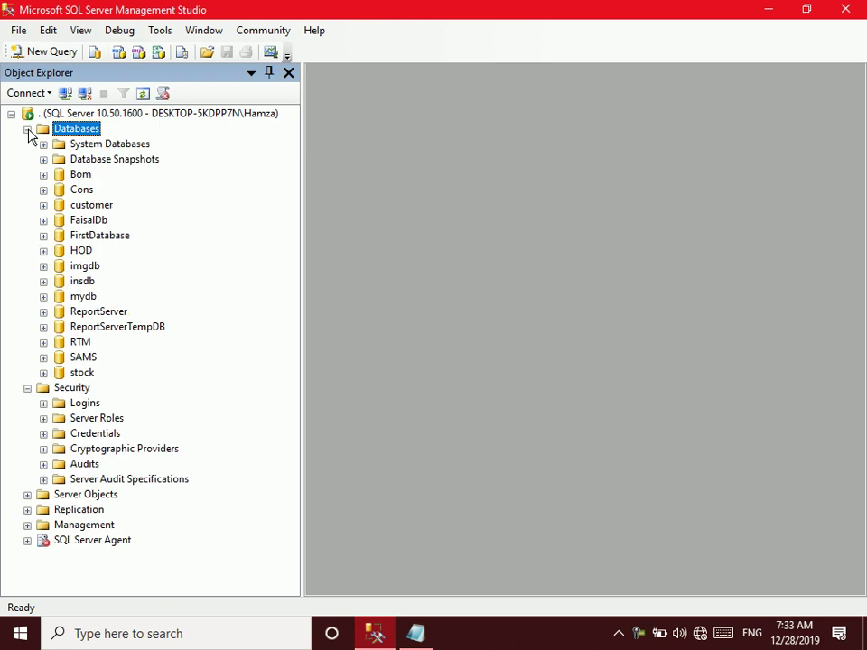
# Start a new table in RTM with columns StdID int and StdName varchar(50)
pyautogui.click(43, 342)
pyautogui.rightClick(89, 376)
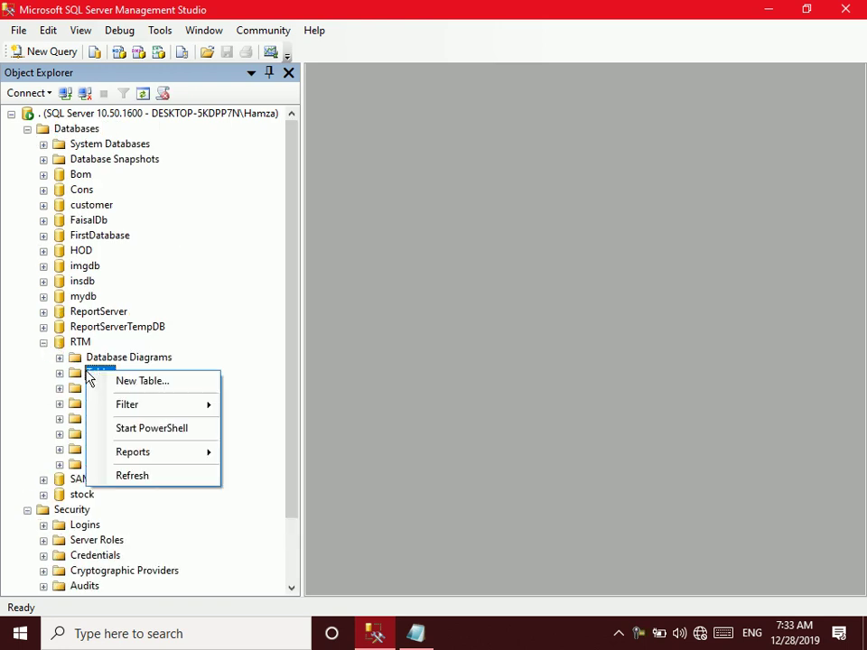
pyautogui.click(118, 381)
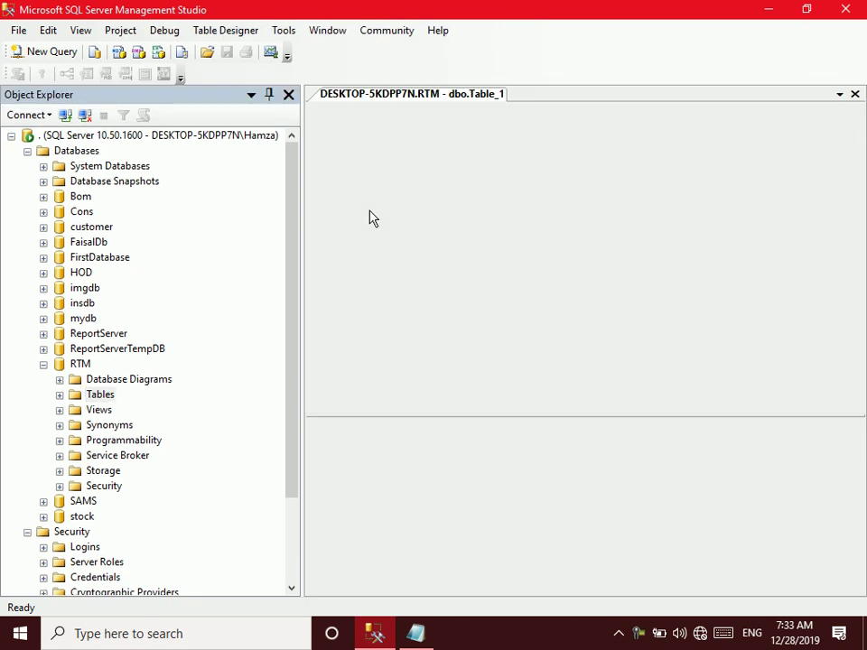
pyautogui.write('StdID')
pyautogui.press('Tab')
pyautogui.write('int')
pyautogui.press('Tab')
pyautogui.press('Tab')
pyautogui.write('StdName')
pyautogui.press('Tab')
pyautogui.write('varchar(50)')
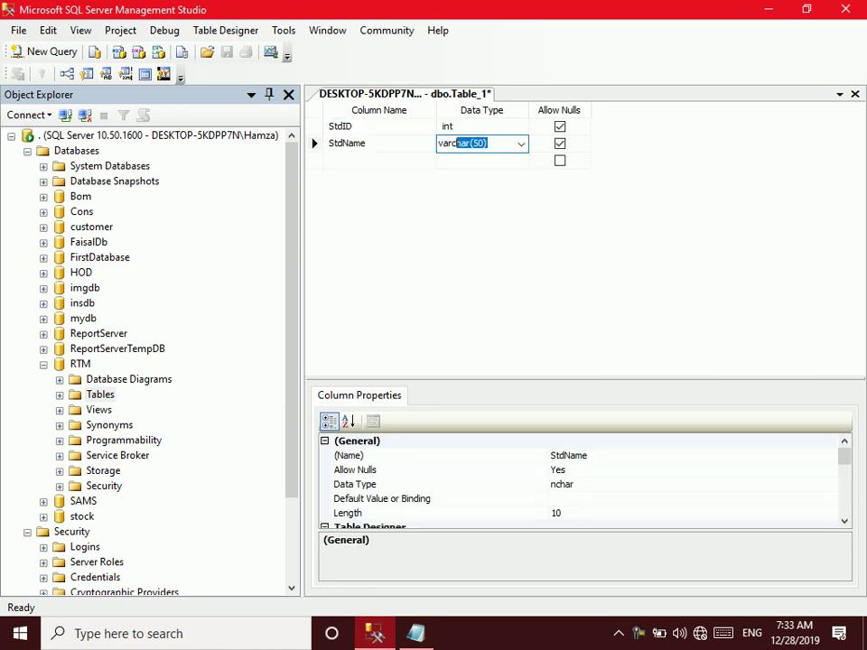
pyautogui.press('Tab')
pyautogui.press('Tab')
# Add the Course varchar(50) and Fee int columns to the table
pyautogui.write('Course')
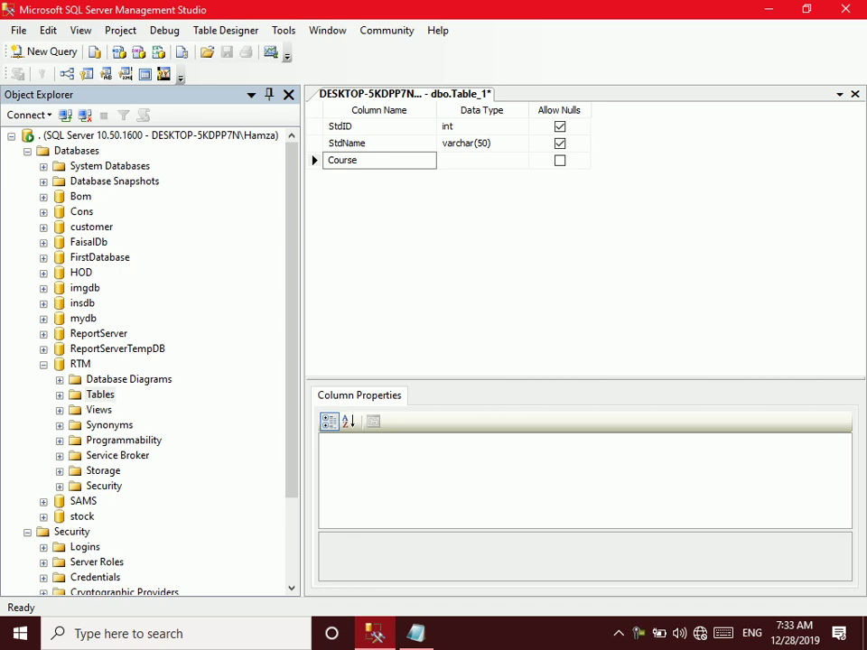
pyautogui.press('Tab')
pyautogui.write('var')
pyautogui.press('BackSpace')
pyautogui.press('BackSpace')
pyautogui.write('ar')
pyautogui.press('Tab')
pyautogui.press('Tab')
pyautogui.write('fE')
pyautogui.press('BackSpace')
pyautogui.press('BackSpace')
pyautogui.write('Fee')
pyautogui.press('Tab')
pyautogui.write('int')
pyautogui.press('Tab')
pyautogui.press('Tab')
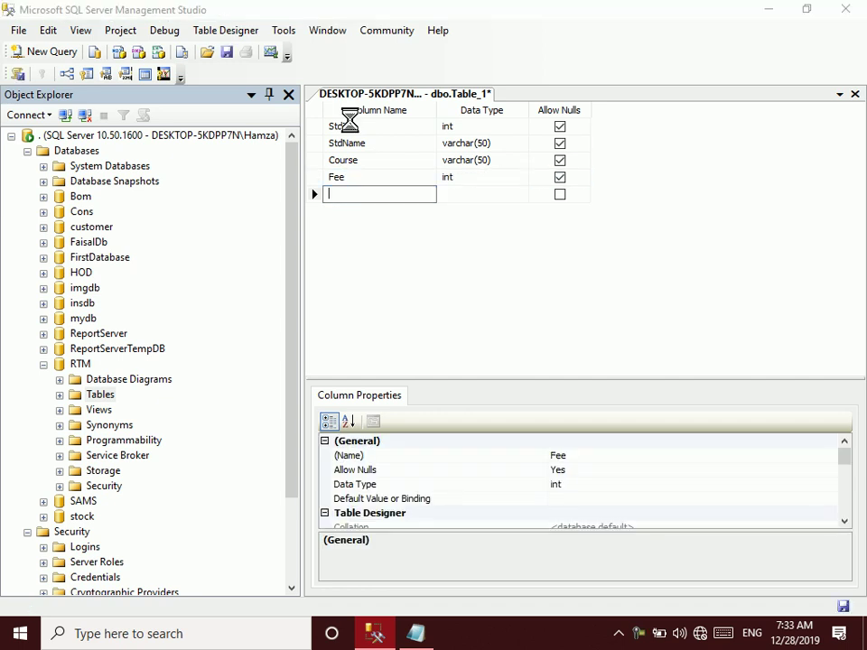
# Save the table as Student, close the designer and collapse Databases
pyautogui.hotkey('ctrl', 's')
pyautogui.write('Student')
pyautogui.press('Return')
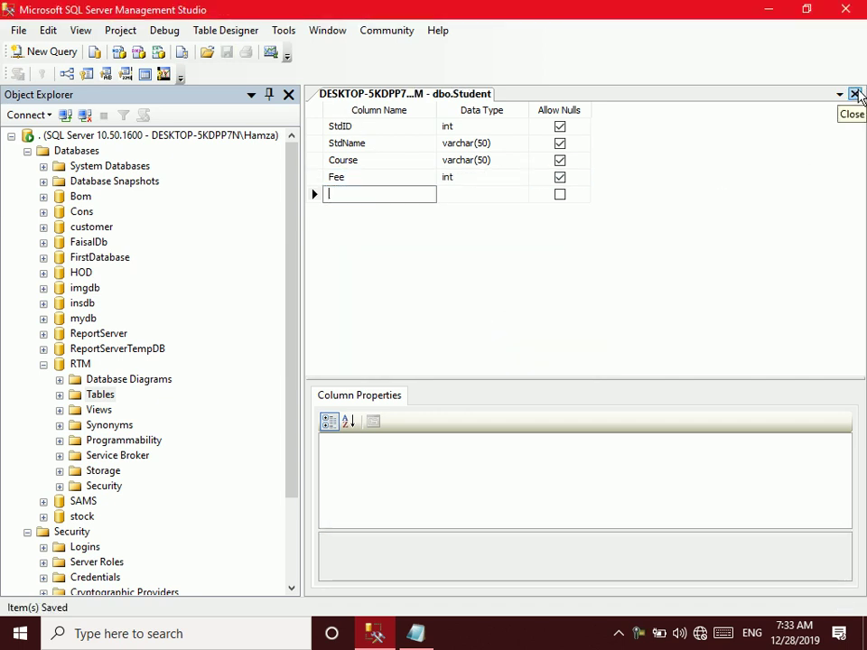
pyautogui.click(855, 94)
pyautogui.click(27, 129)
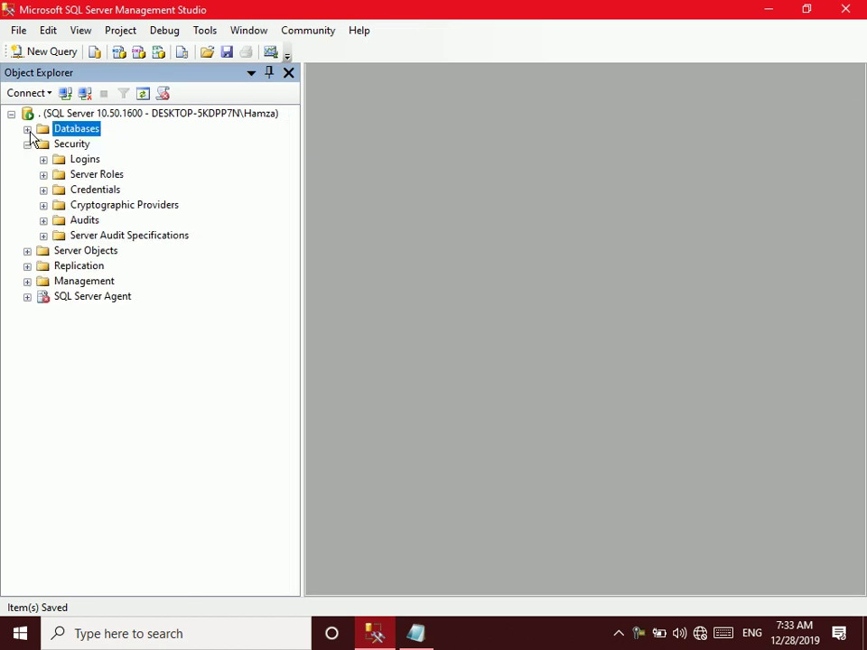
# Start a new login under Security > Logins, enter its login name, and choose SQL Server authentication
pyautogui.rightClick(66, 165)
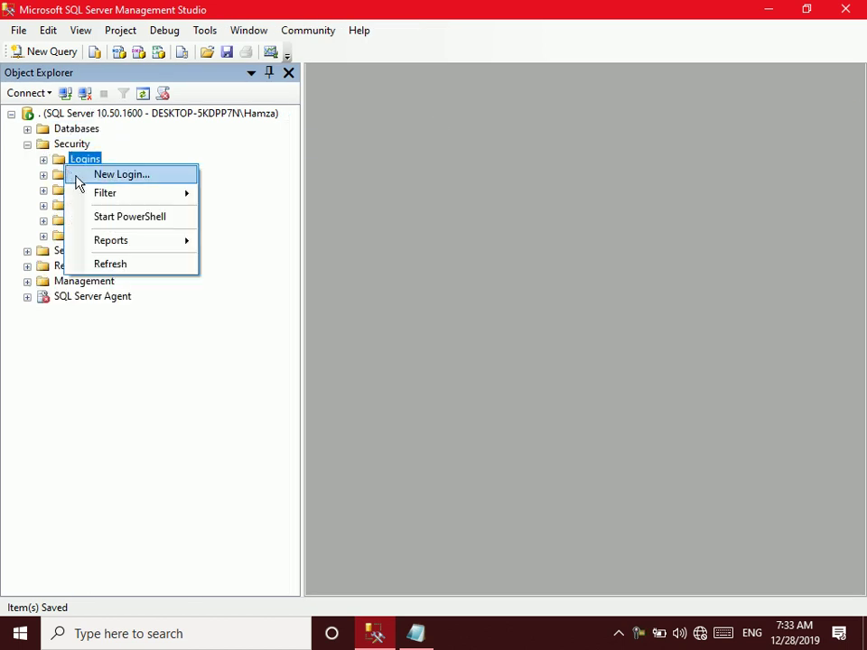
pyautogui.click(118, 175)
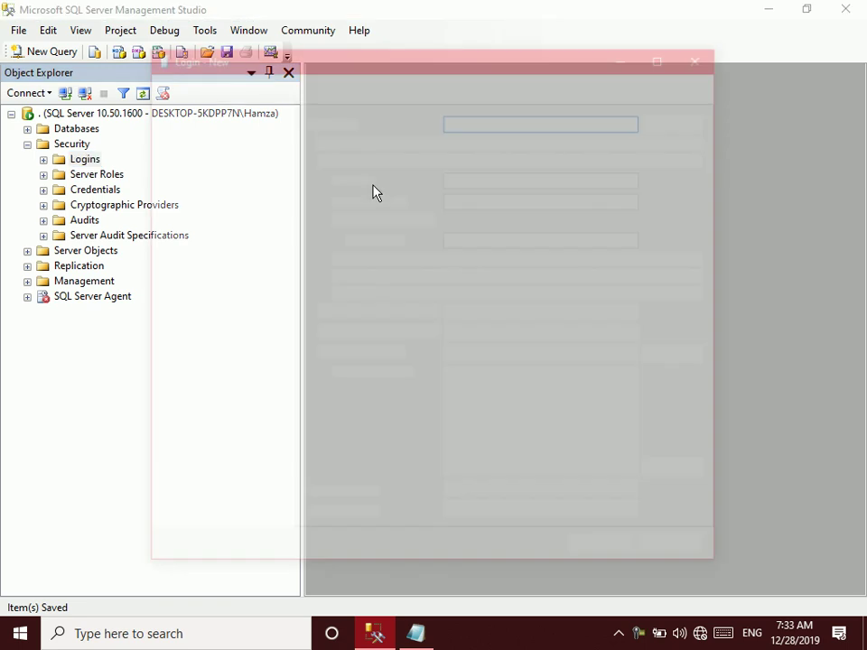
pyautogui.write('Ahmad')
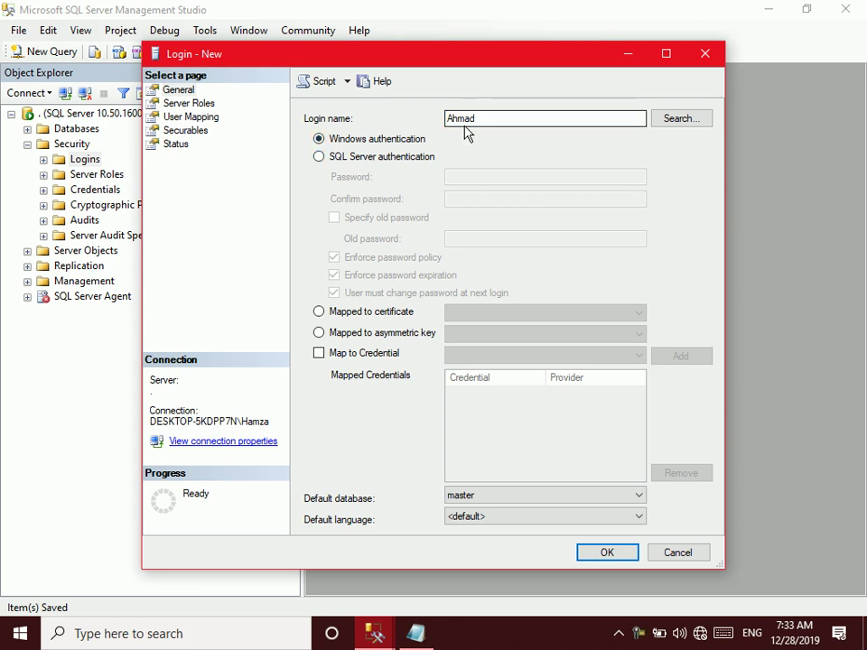
pyautogui.click(420, 158)
# Enter and confirm the login's password
pyautogui.click(485, 176)
pyautogui.write('112123')
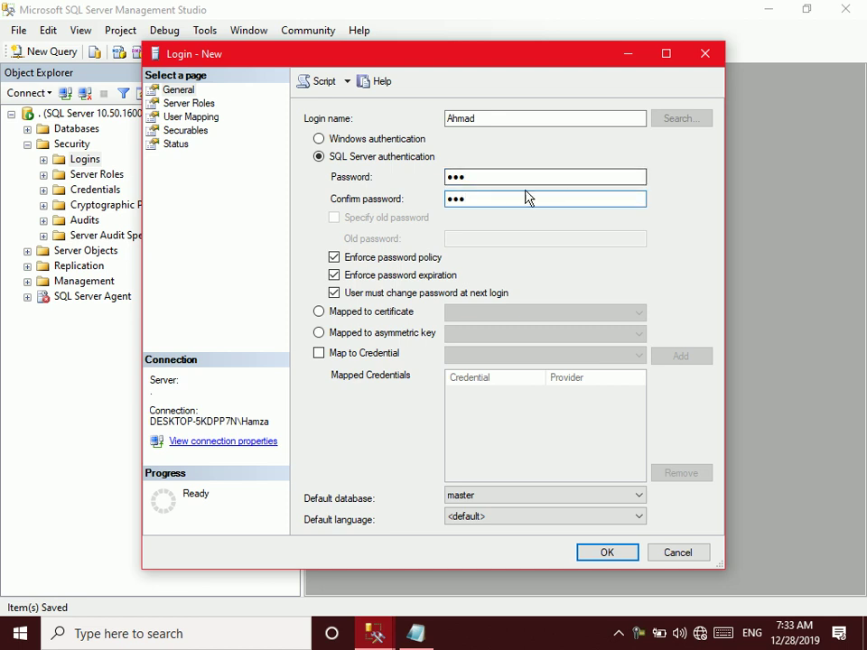
pyautogui.doubleClick(490, 180)
pyautogui.write('12345')
pyautogui.press('Tab')
pyautogui.write('12345')
pyautogui.press('BackSpace')
pyautogui.press('BackSpace')
pyautogui.press('BackSpace')
pyautogui.press('BackSpace')
pyautogui.press('BackSpace')
pyautogui.write('12345')
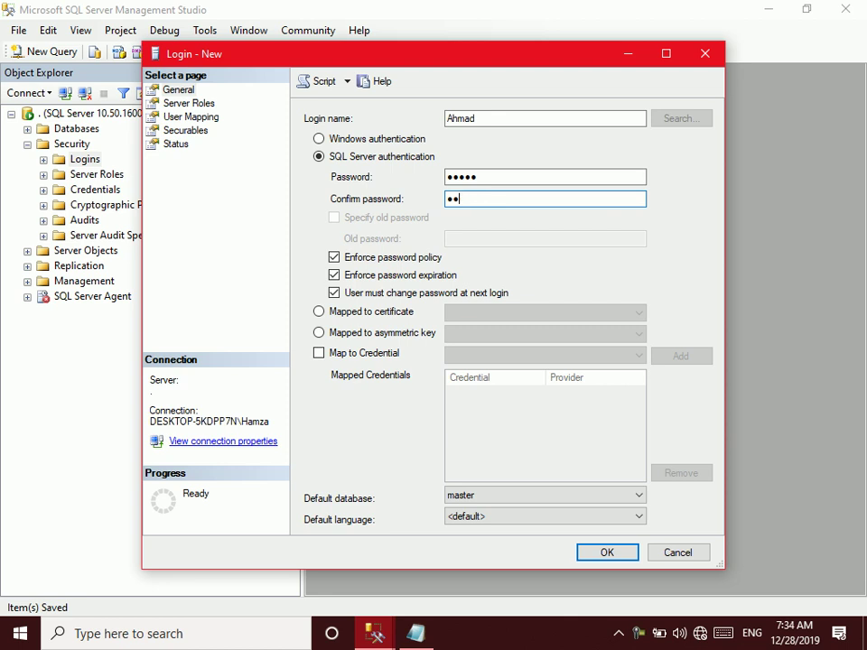
# Uncheck Enforce password policy and create the login
pyautogui.click(337, 259)
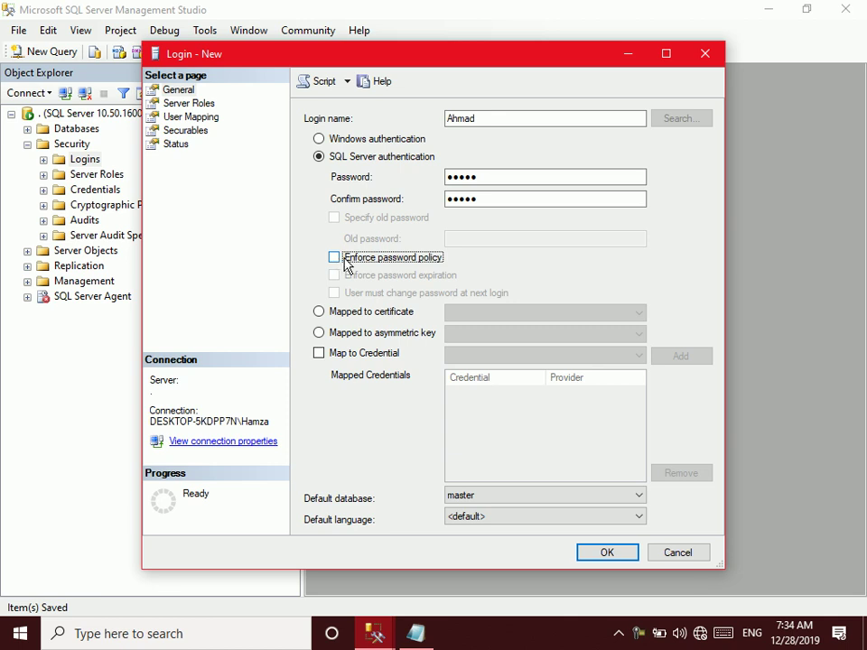
pyautogui.click(344, 262)
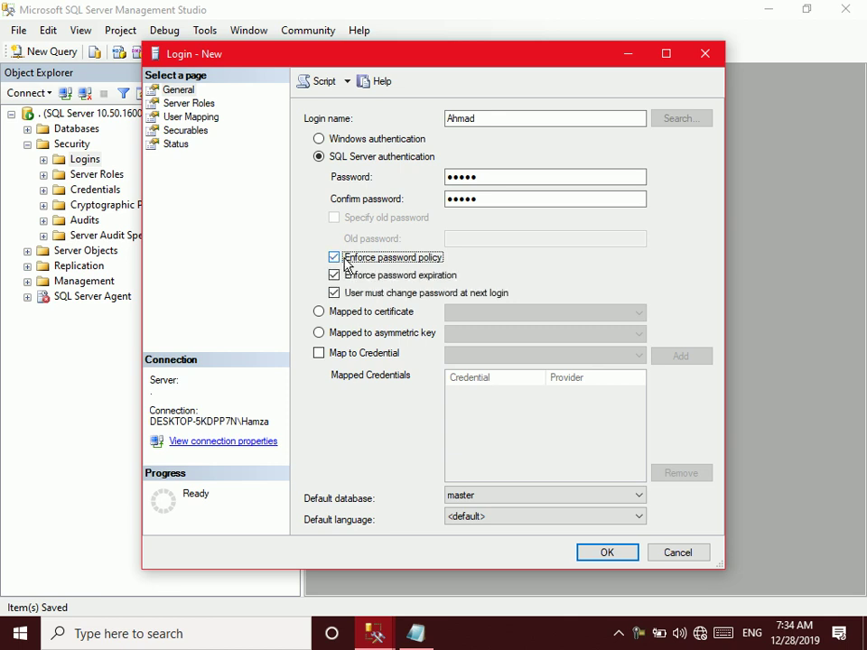
pyautogui.click(492, 113)
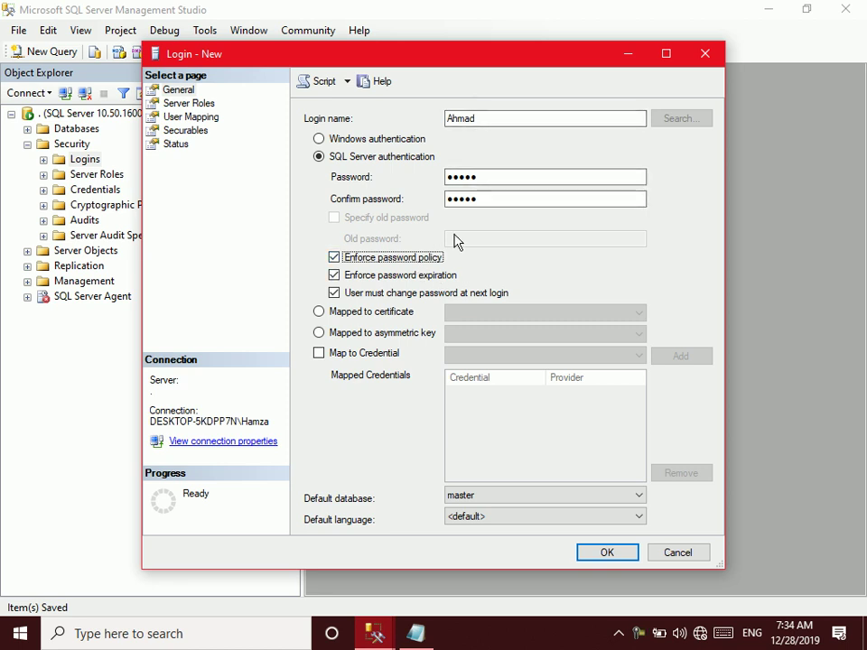
pyautogui.click(425, 262)
pyautogui.click(477, 178)
pyautogui.moveTo(477, 178); pyautogui.dragTo(408, 182)
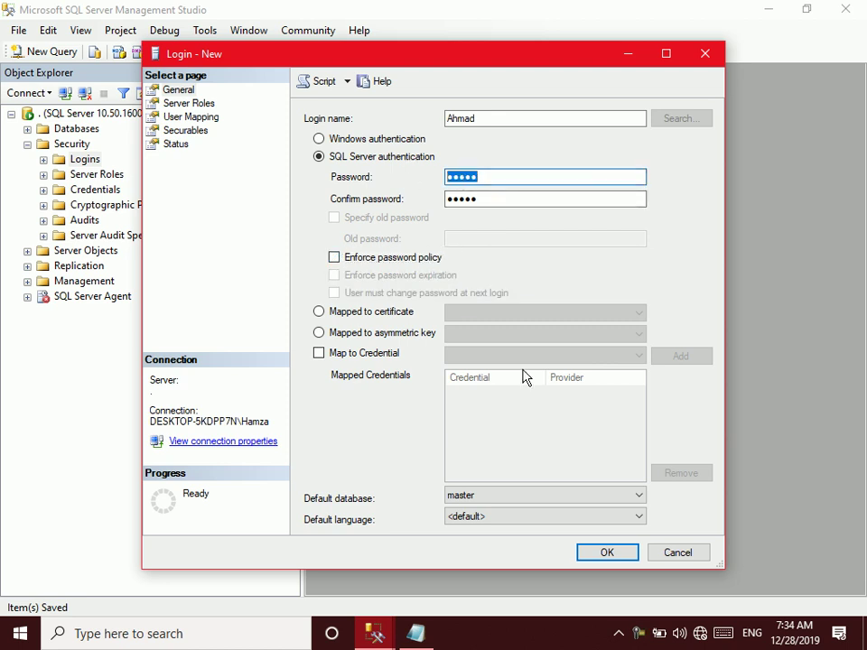
pyautogui.click(599, 553)
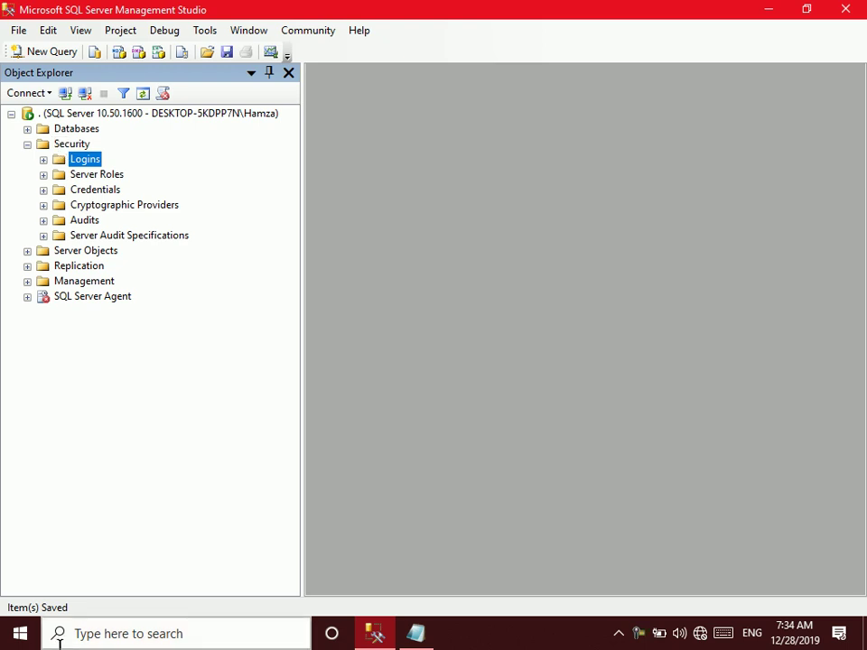
# Reconnect to the server with SQL Server Authentication using the new login and its password
pyautogui.click(86, 95)
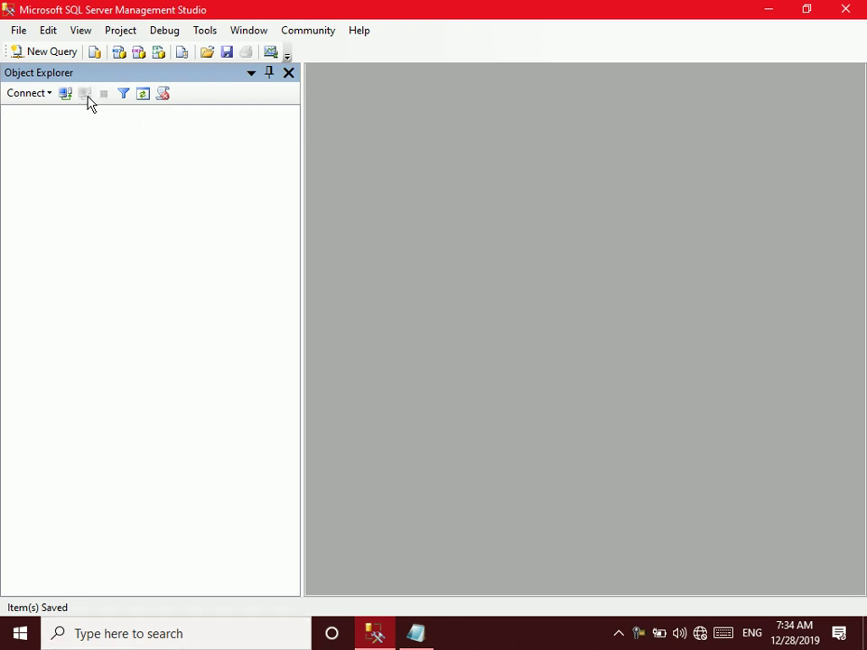
pyautogui.click(65, 95)
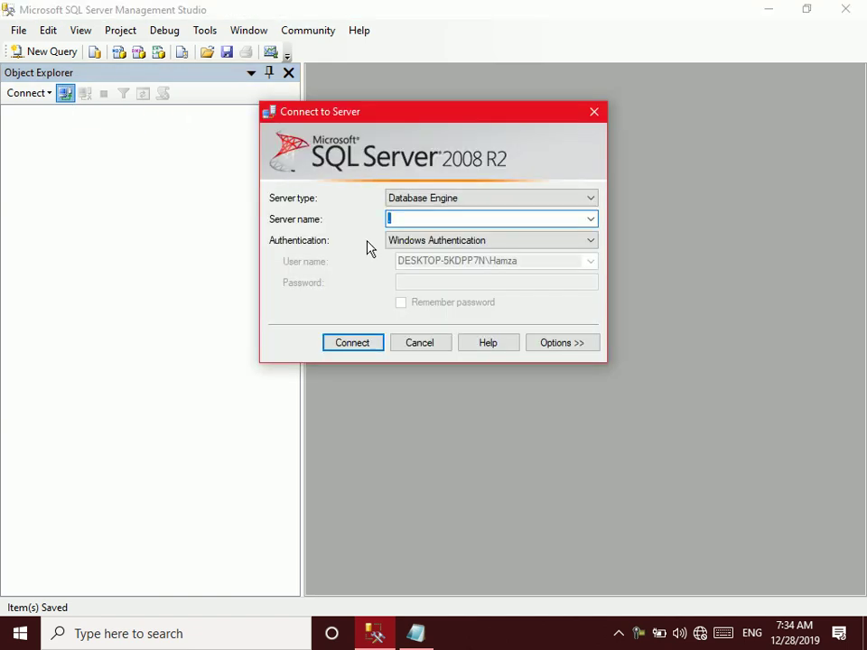
pyautogui.click(425, 242)
pyautogui.click(422, 269)
pyautogui.click(421, 262)
pyautogui.write('Ahmad')
pyautogui.press('Tab')
pyautogui.write('1')
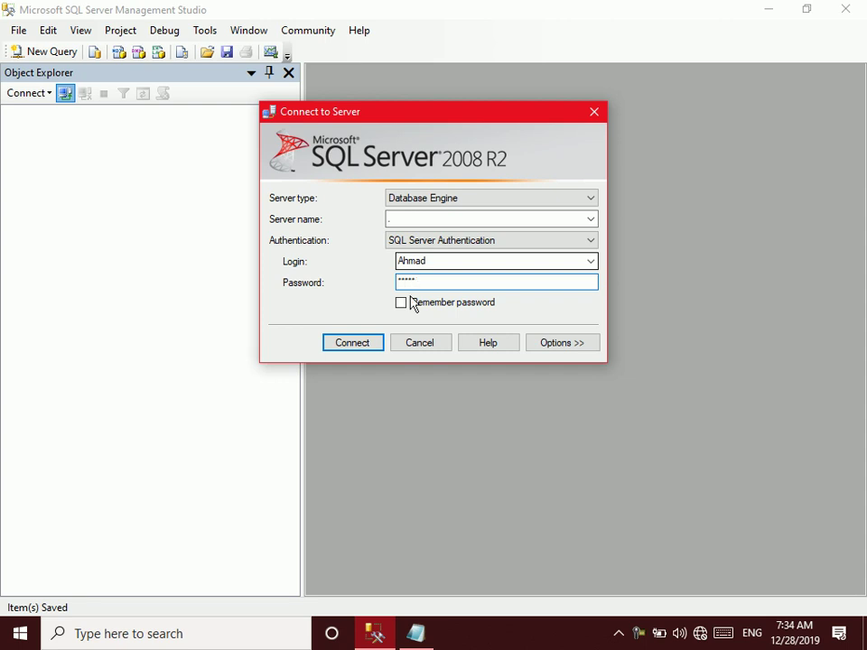
pyautogui.click(360, 349)
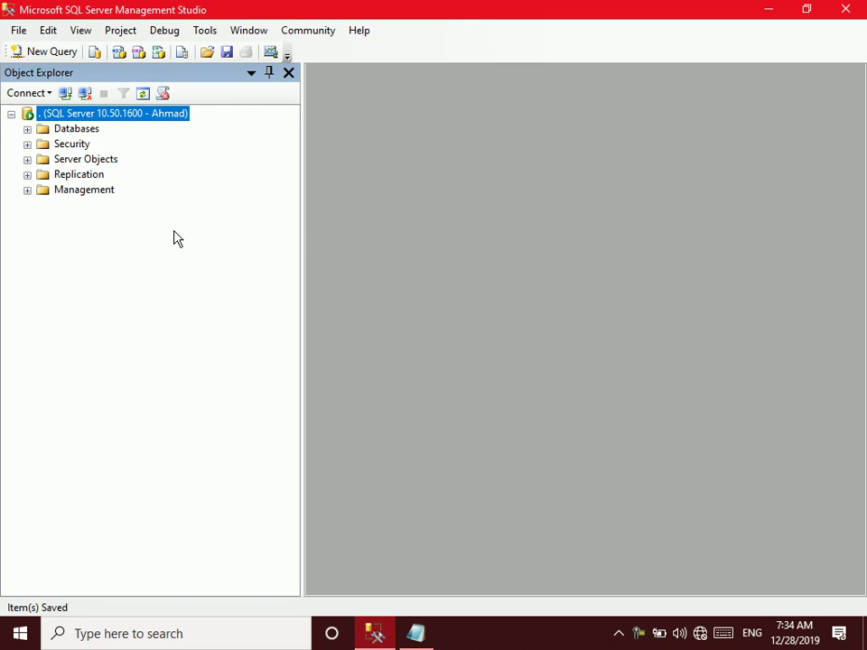
# Expand Databases, try Cons and FaisalDb, and dismiss both 'not accessible' errors
pyautogui.click(27, 129)
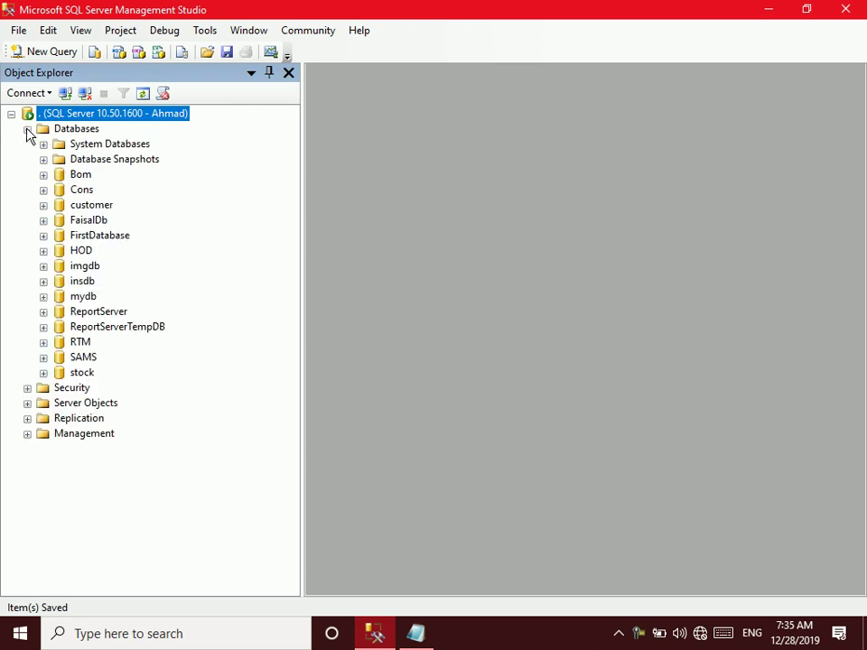
pyautogui.click(43, 190)
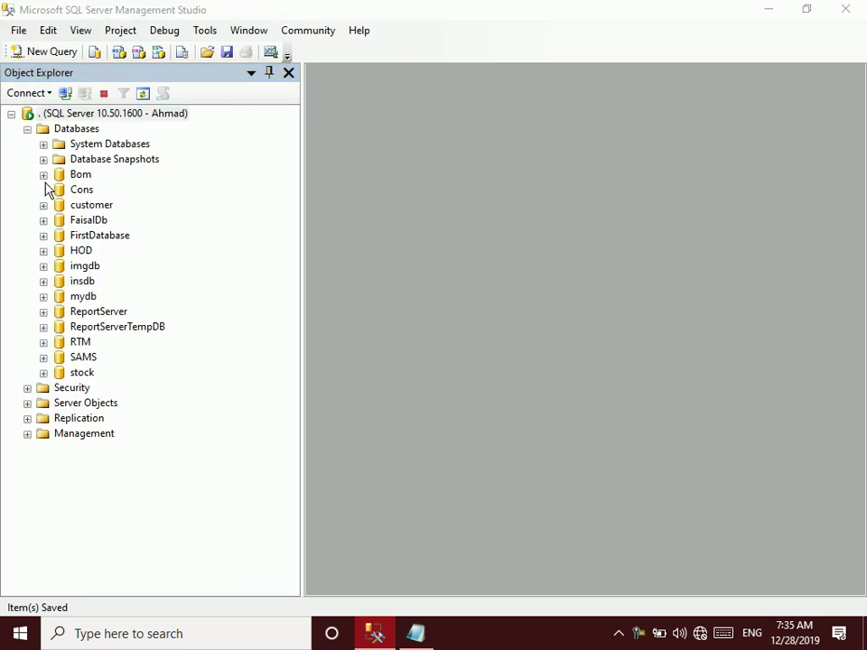
pyautogui.click(679, 352)
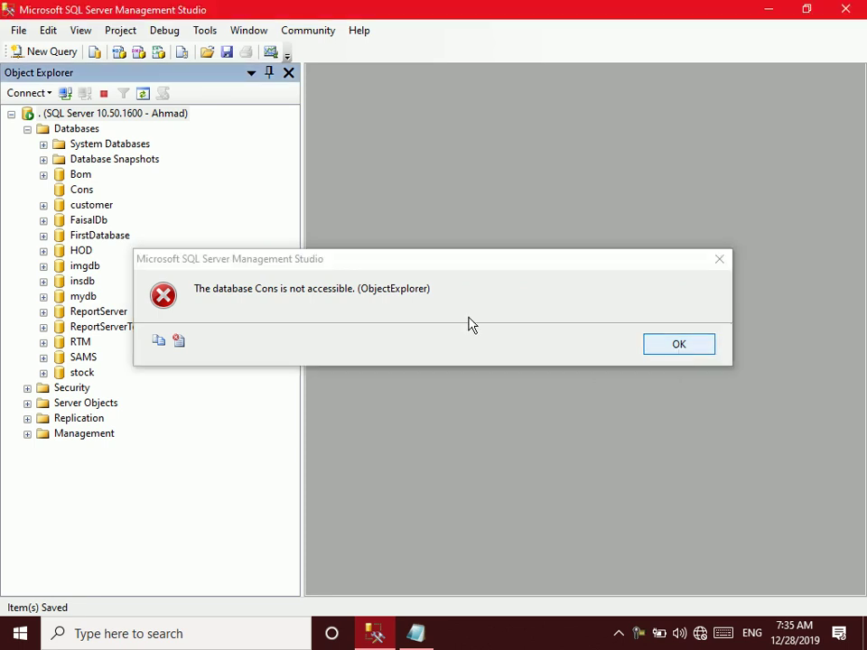
pyautogui.click(43, 221)
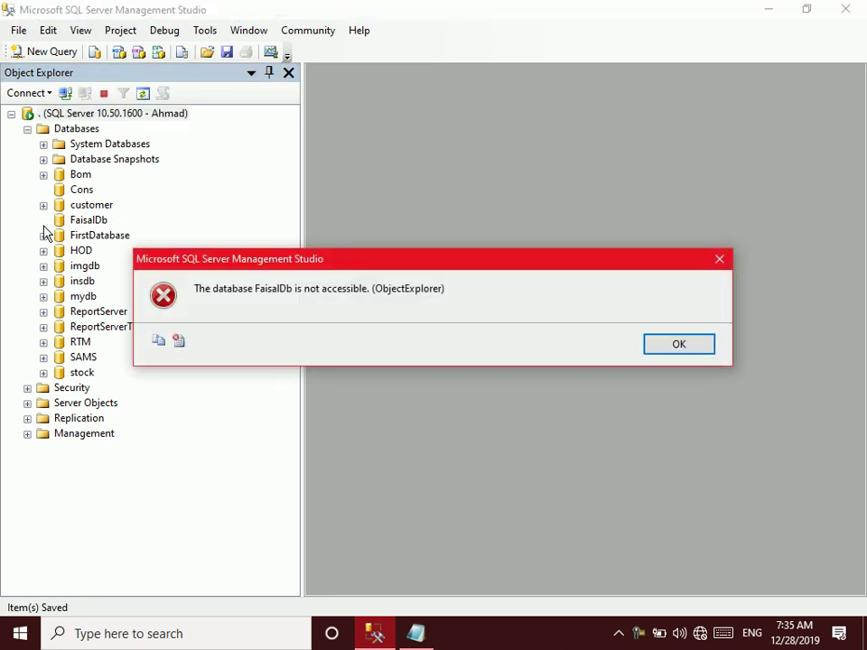
pyautogui.click(660, 352)
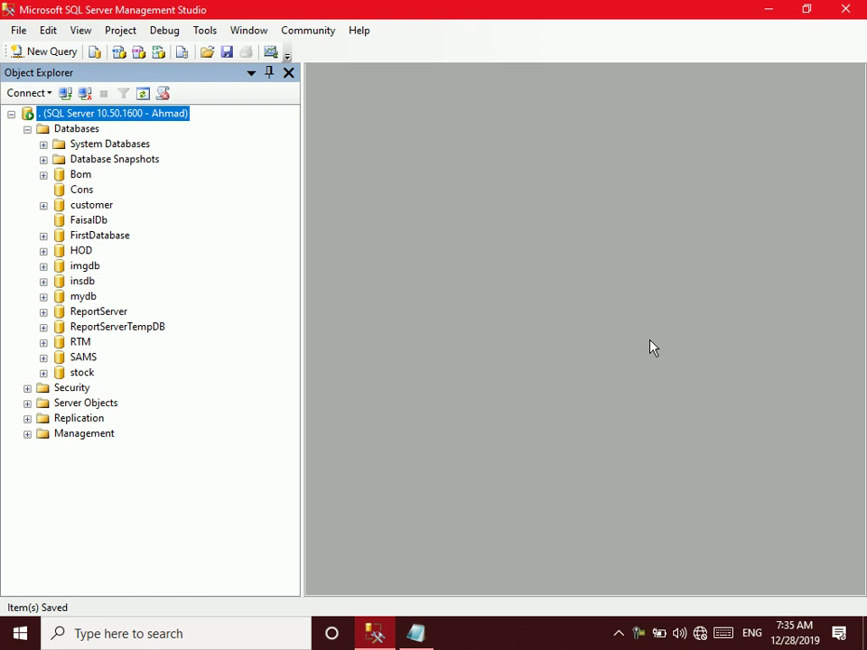
# Reconnect to server '.' using Windows Authentication
pyautogui.click(85, 93)
pyautogui.click(47, 94)
pyautogui.click(64, 94)
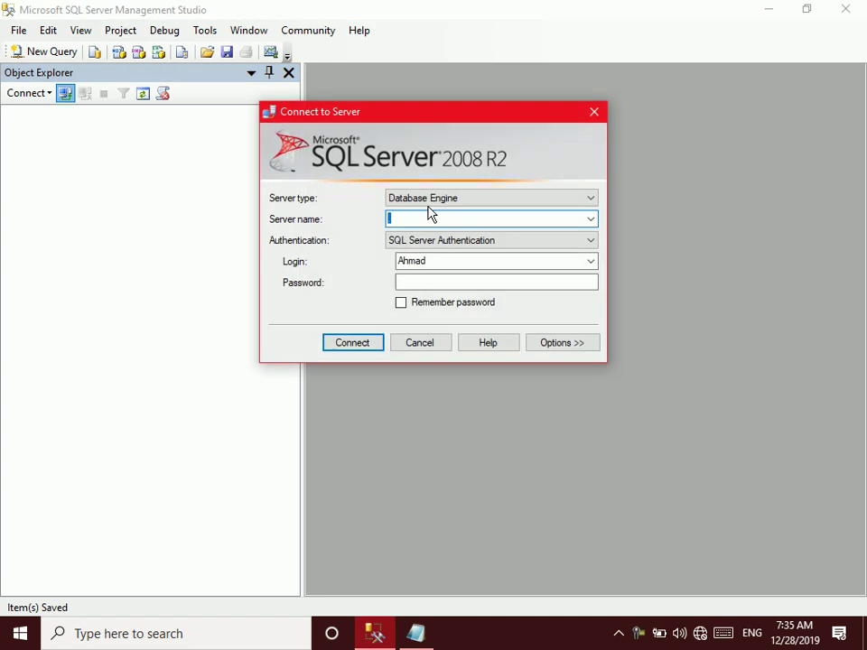
pyautogui.write('.')
pyautogui.click(441, 241)
pyautogui.click(427, 254)
pyautogui.click(364, 347)
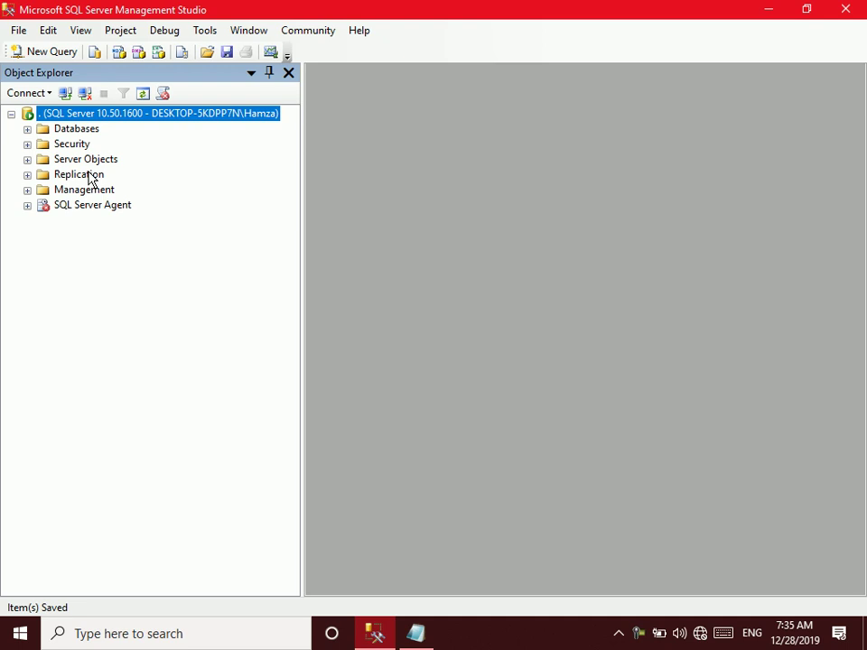
# Check RTM's Security > Users folder, then expand the server's Security > Logins list
pyautogui.click(28, 129)
pyautogui.click(44, 342)
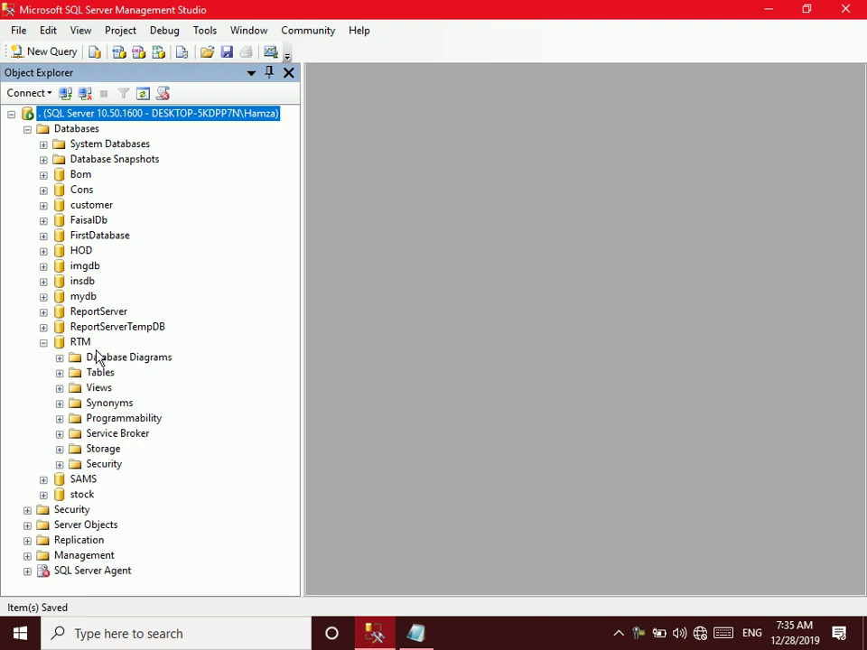
pyautogui.click(59, 464)
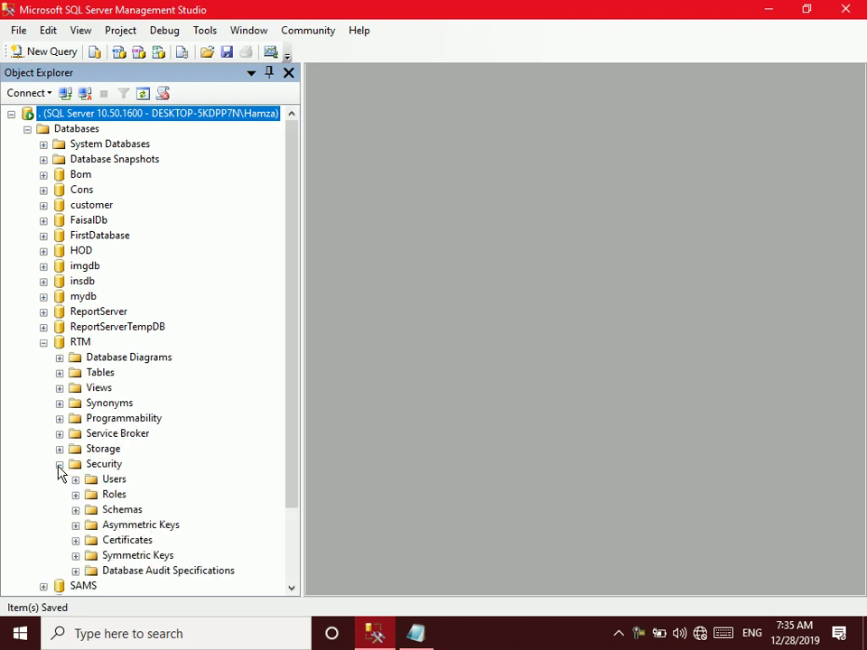
pyautogui.click(114, 481)
pyautogui.doubleClick(114, 482)
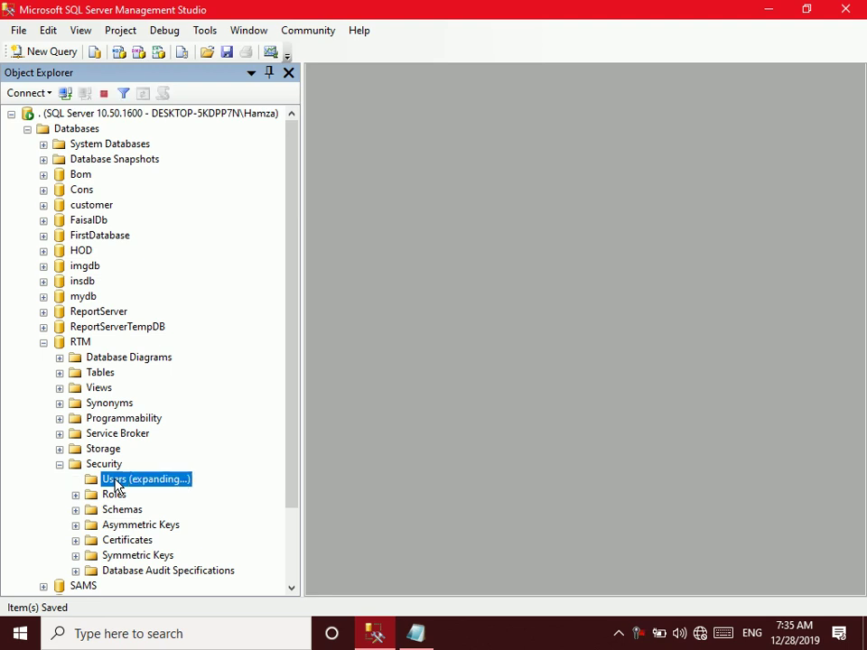
pyautogui.click(60, 464)
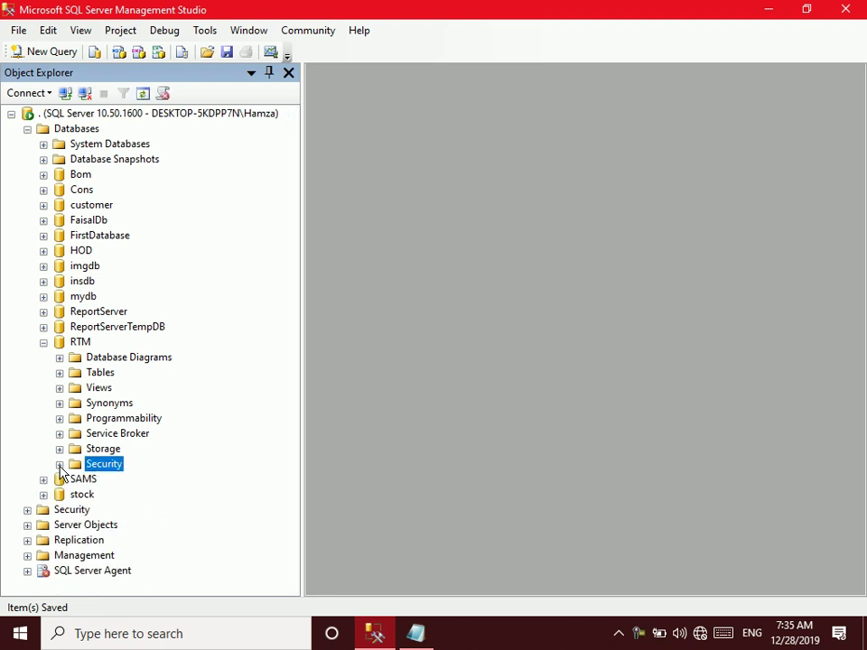
pyautogui.click(60, 464)
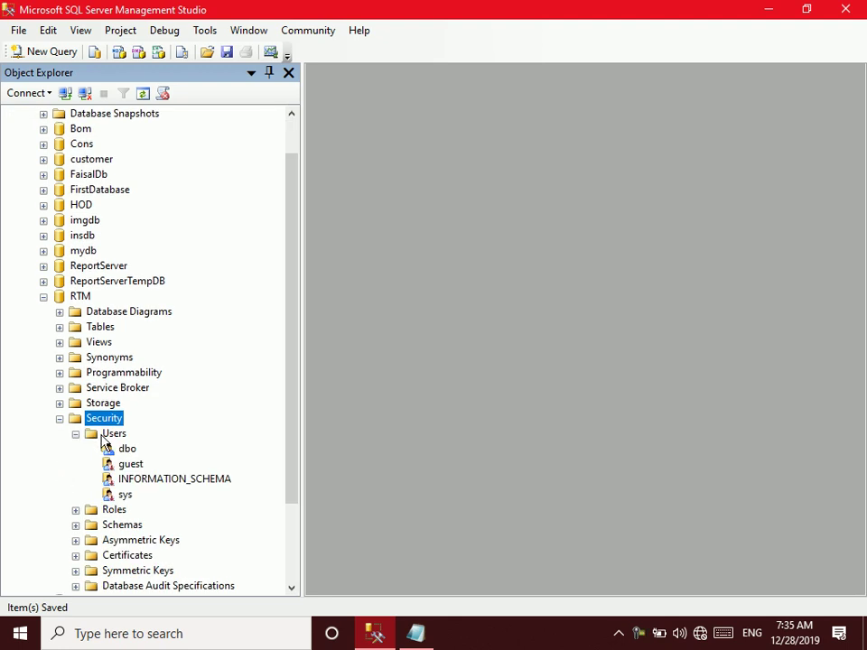
pyautogui.click(60, 418)
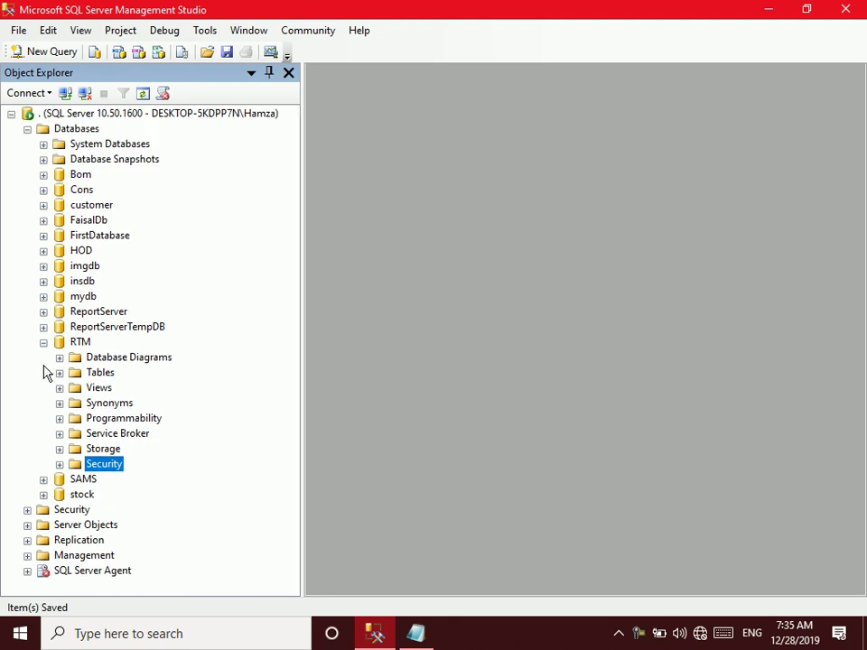
pyautogui.click(43, 343)
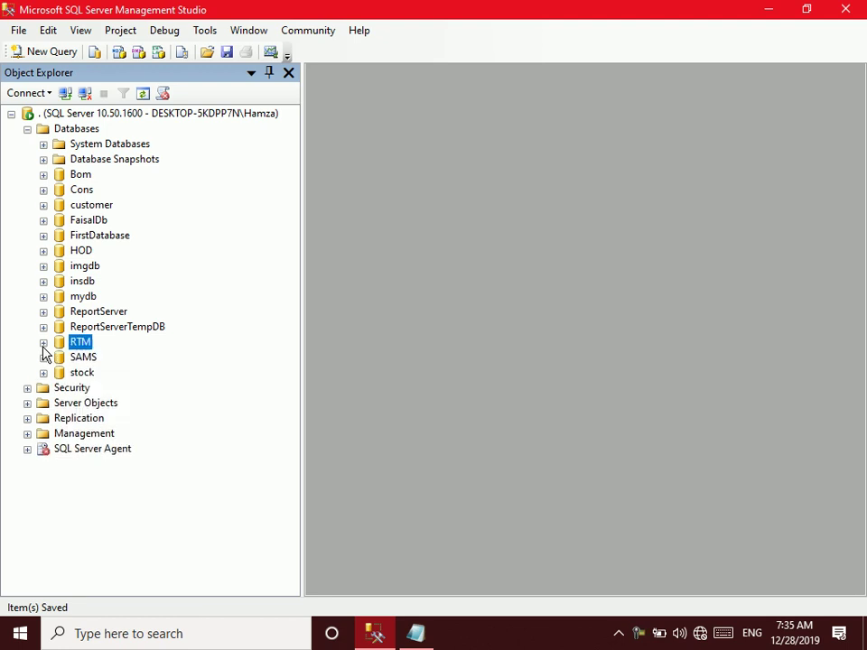
pyautogui.click(27, 128)
pyautogui.click(27, 145)
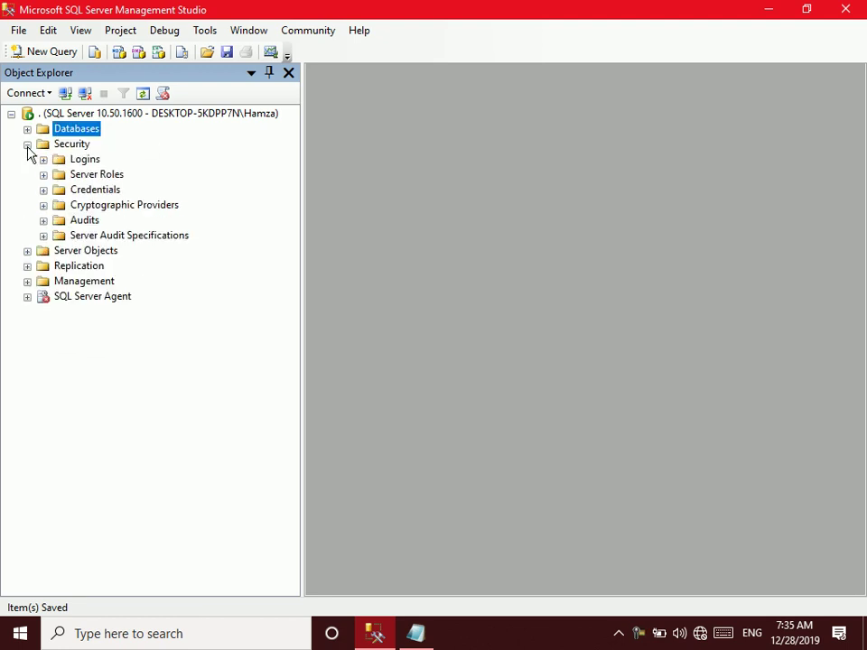
pyautogui.click(42, 160)
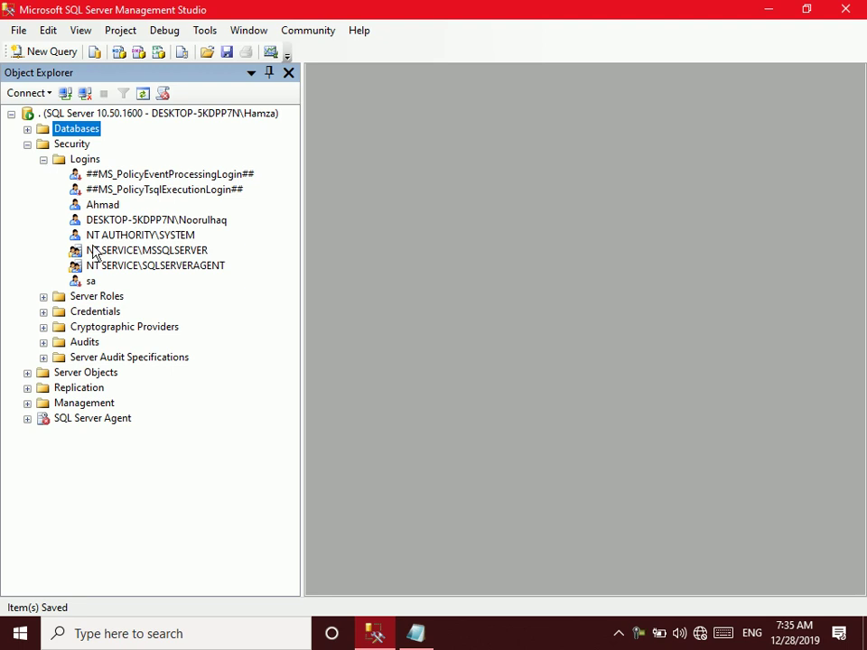
# Open the SQL login's properties and map it to the RTM database on User Mapping
pyautogui.doubleClick(102, 205)
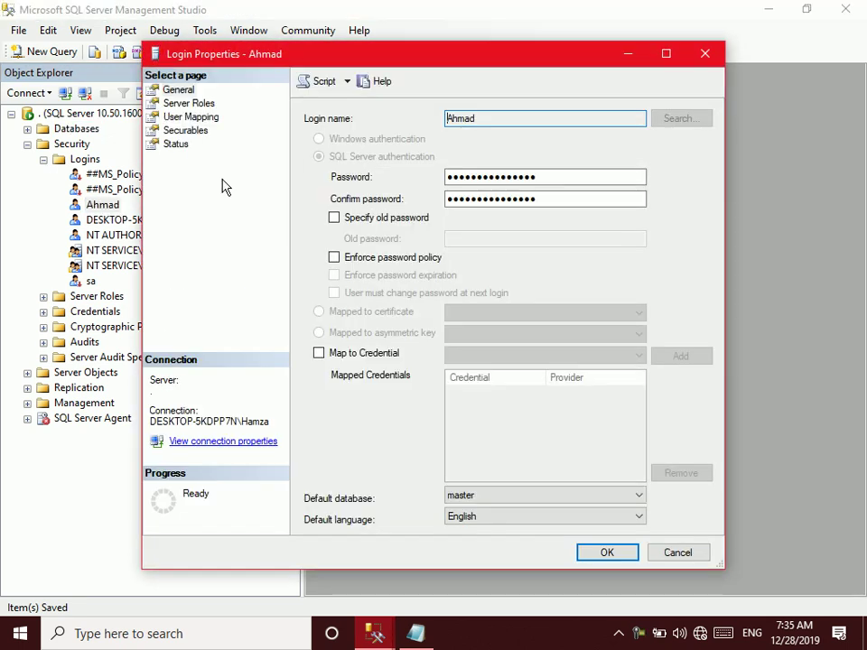
pyautogui.click(208, 118)
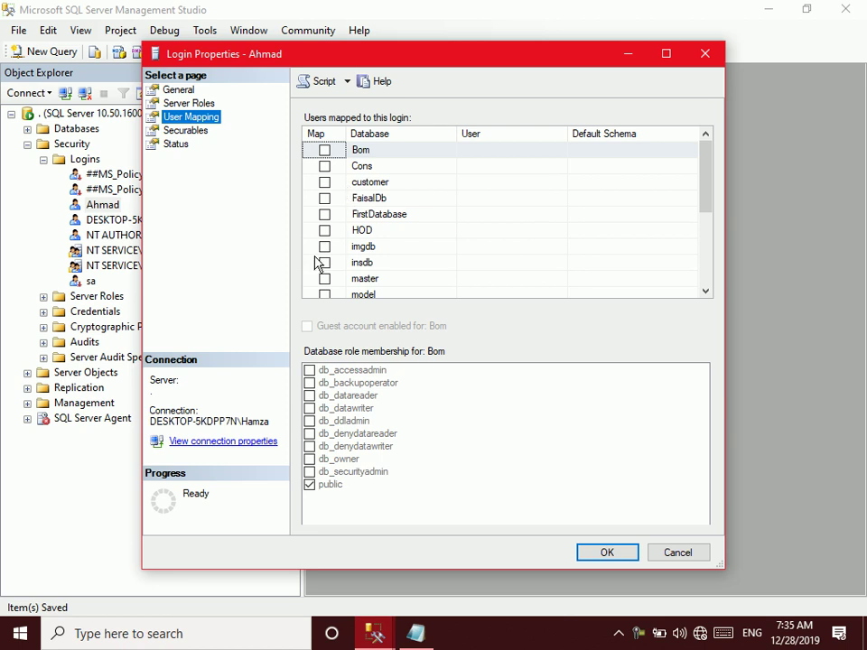
pyautogui.moveTo(703, 176); pyautogui.dragTo(704, 225)
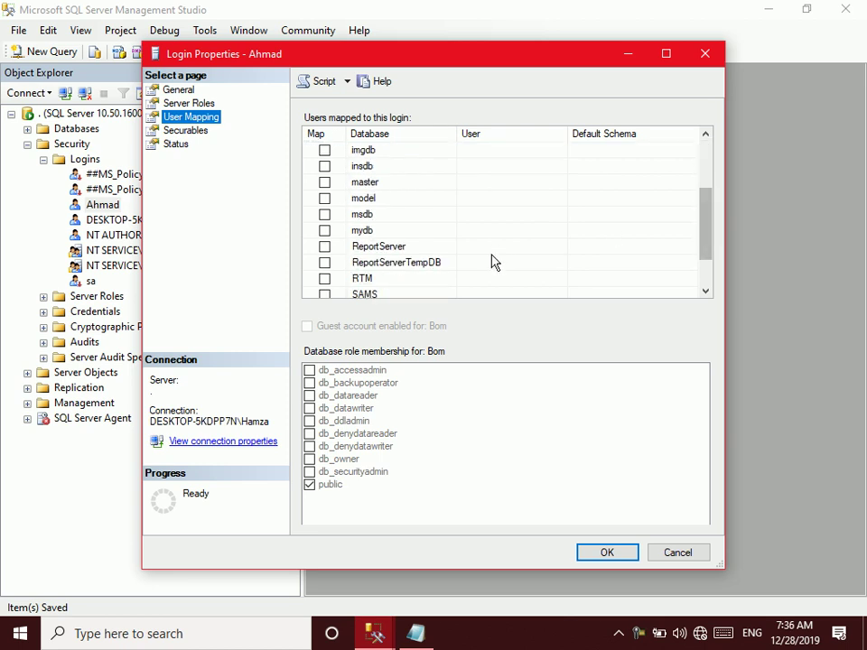
pyautogui.click(324, 280)
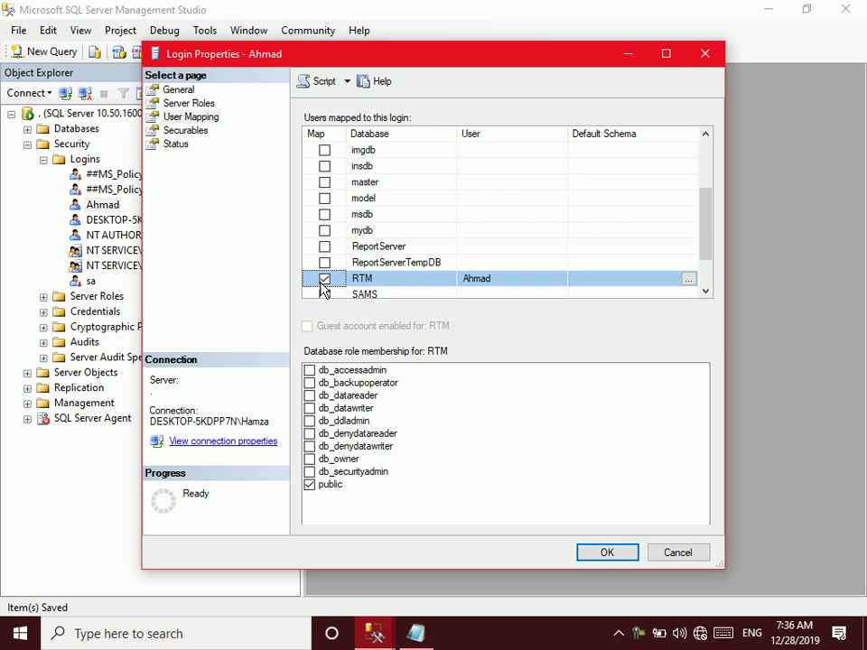
# Leave only the public role membership for RTM and save the mapping
pyautogui.click(310, 472)
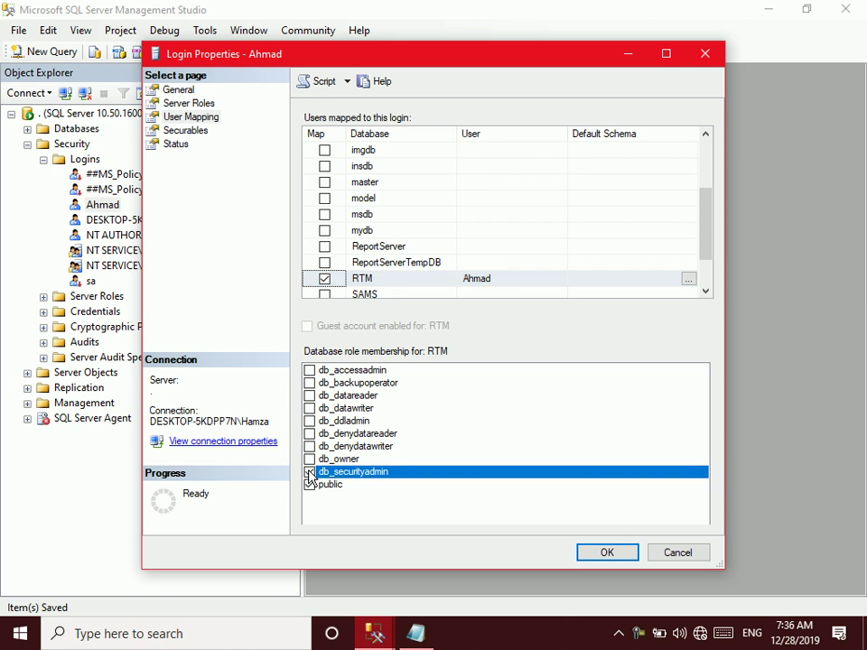
pyautogui.click(309, 460)
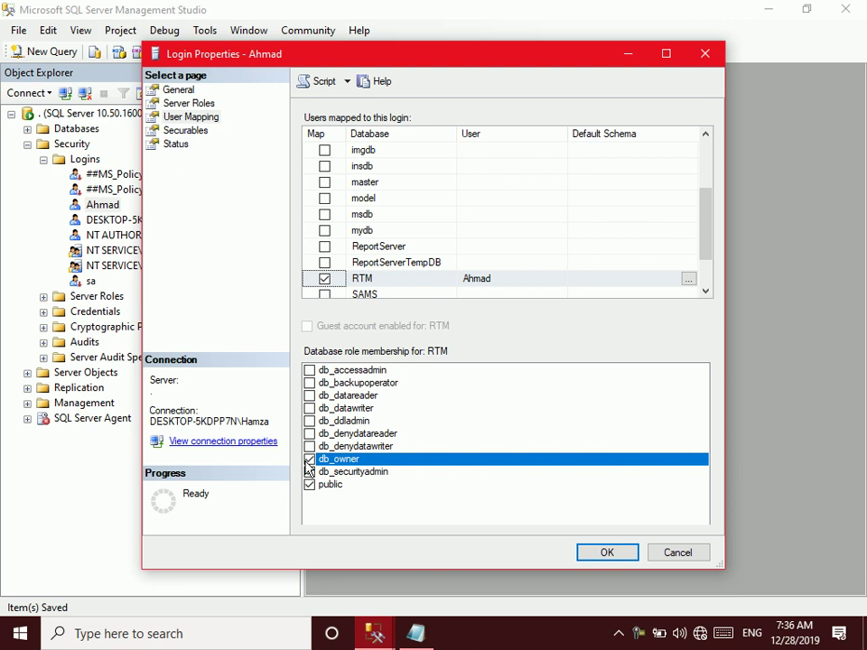
pyautogui.click(309, 460)
pyautogui.click(308, 475)
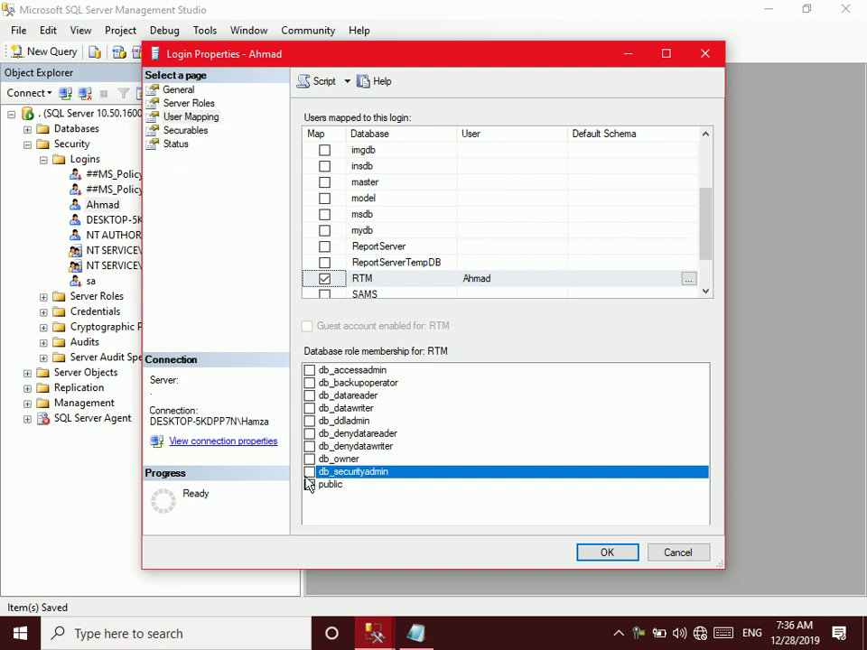
pyautogui.click(310, 396)
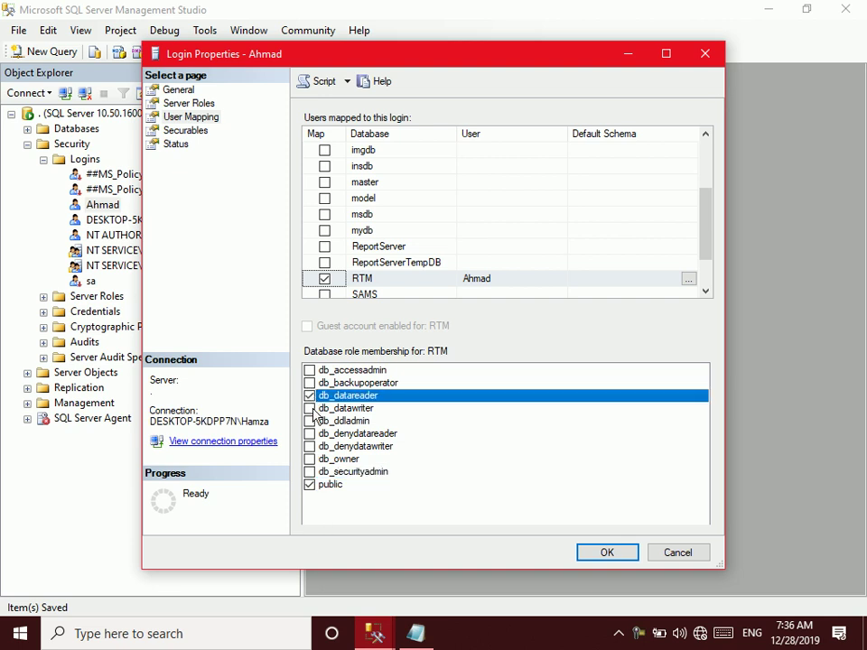
pyautogui.click(310, 408)
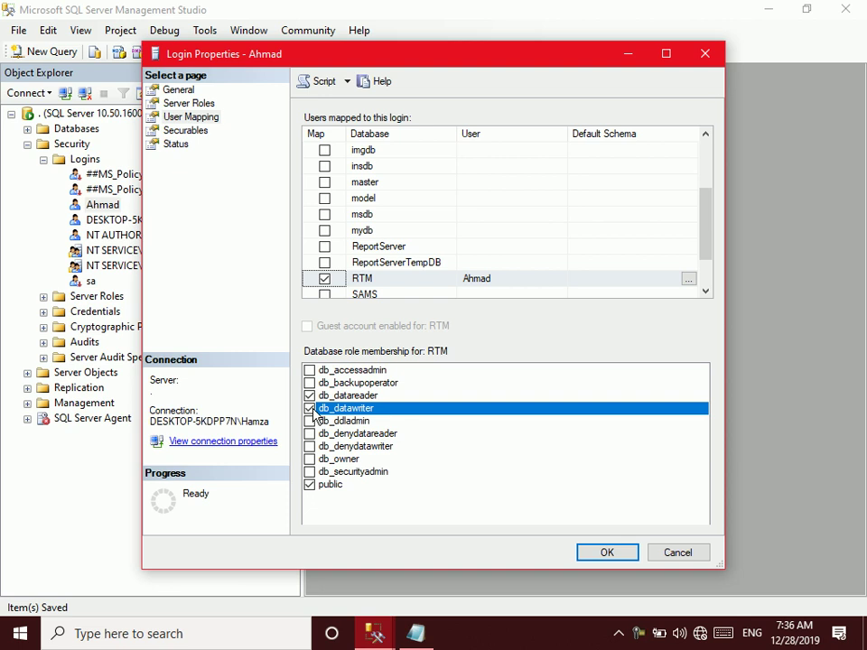
pyautogui.click(310, 396)
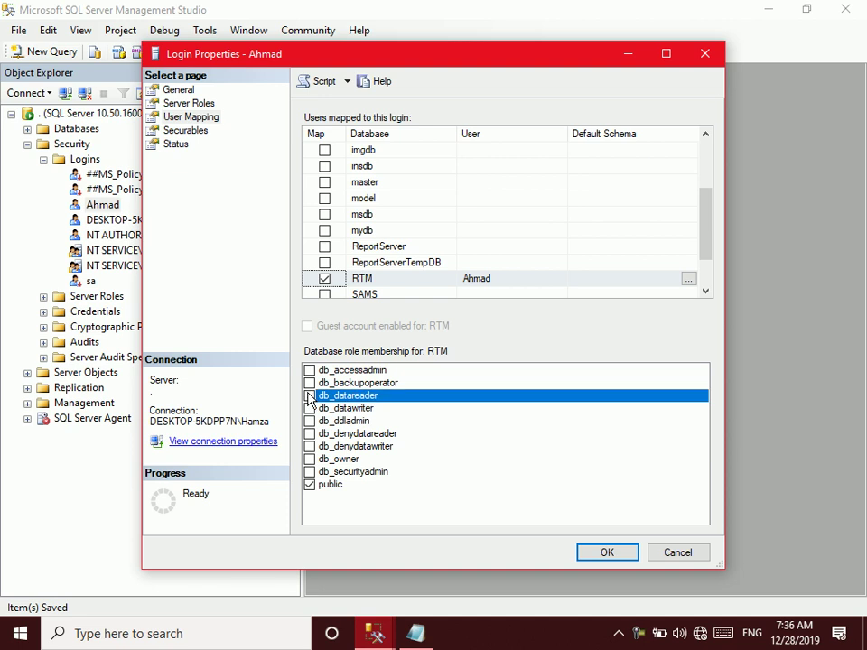
pyautogui.click(310, 487)
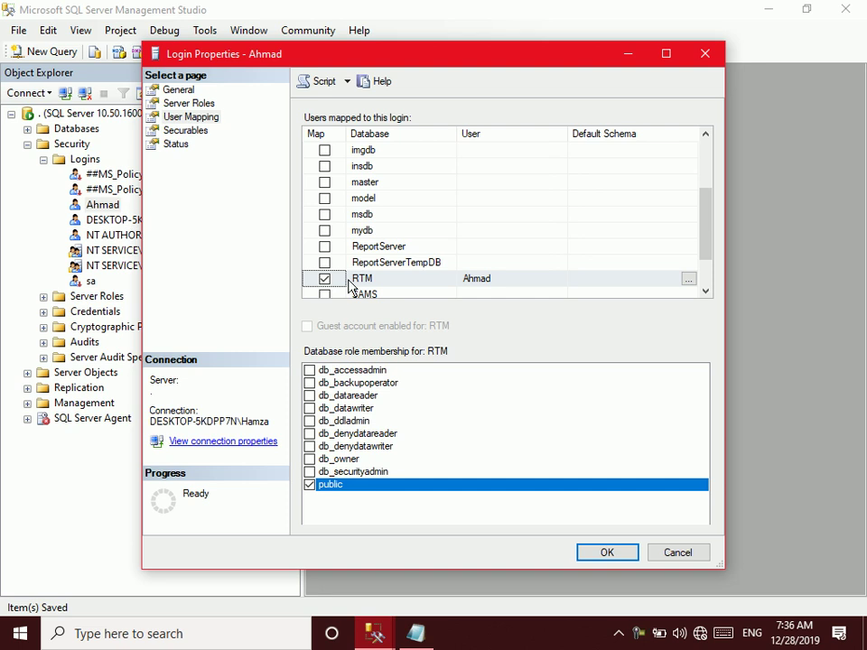
pyautogui.click(604, 553)
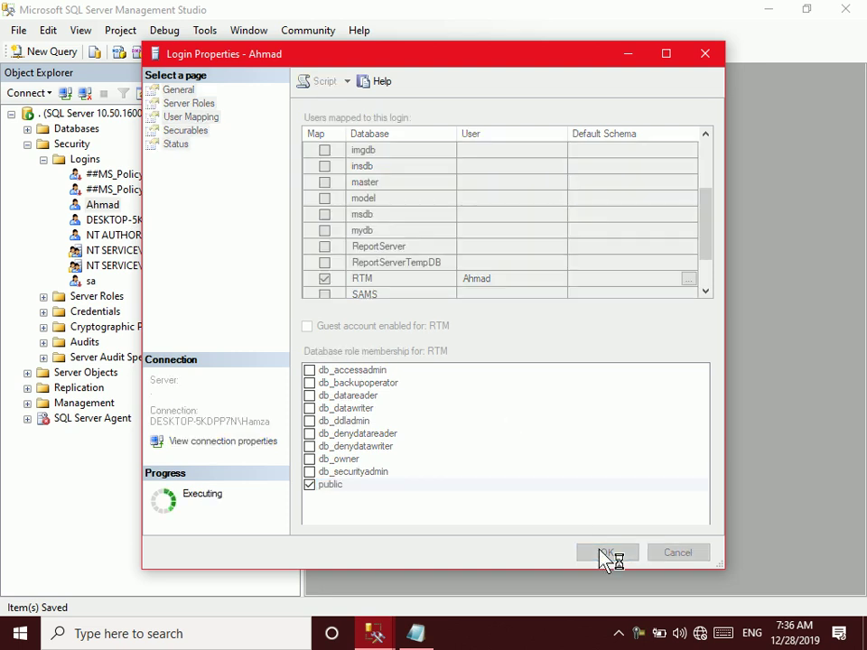
# Expand RTM > Security > Users and open the test user's Database User properties
pyautogui.click(27, 145)
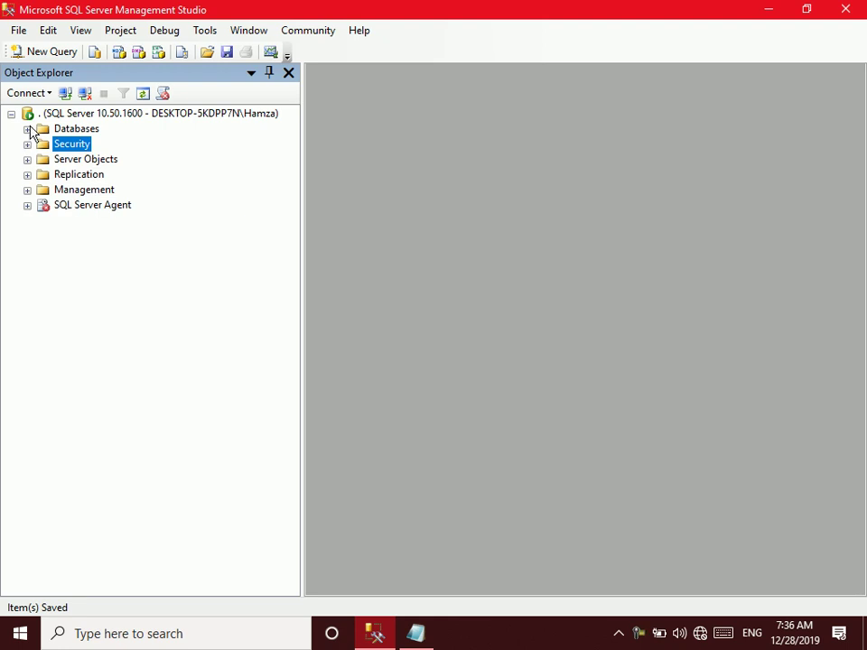
pyautogui.click(28, 129)
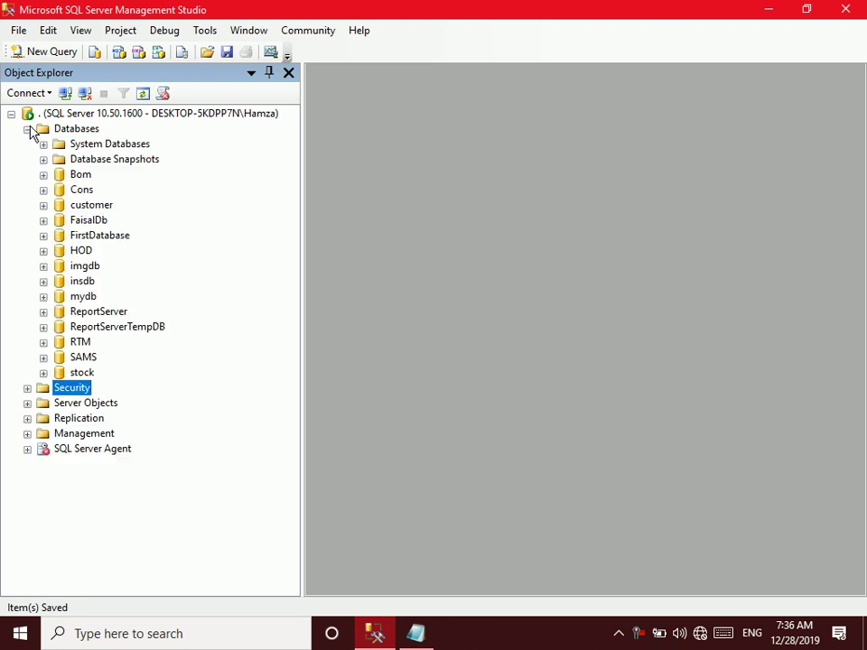
pyautogui.click(43, 342)
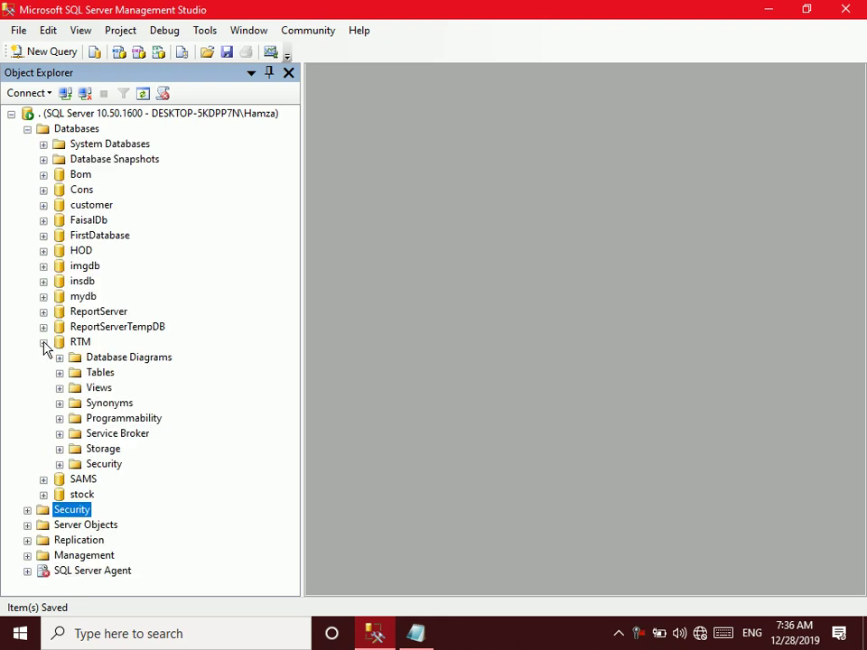
pyautogui.click(60, 464)
pyautogui.click(124, 497)
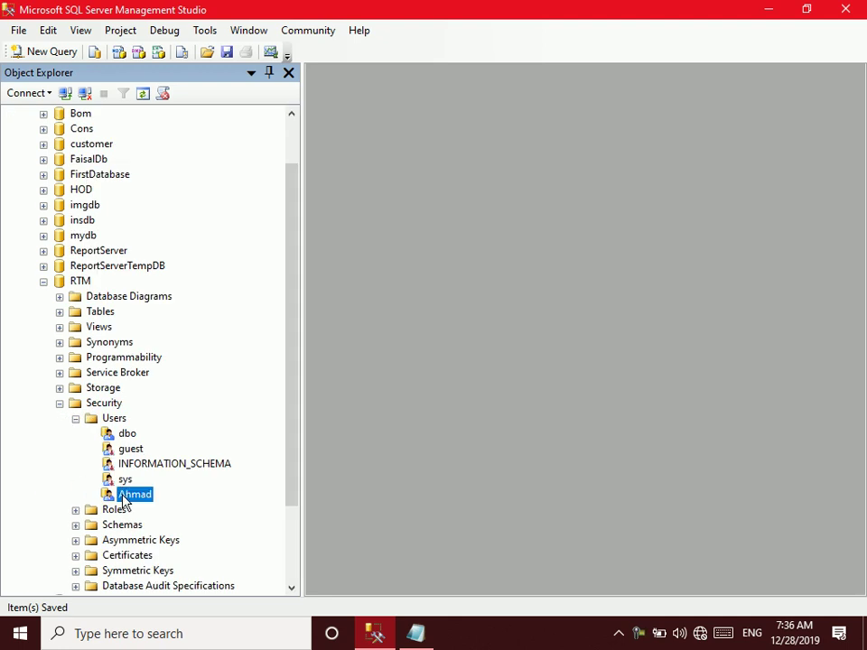
pyautogui.doubleClick(123, 496)
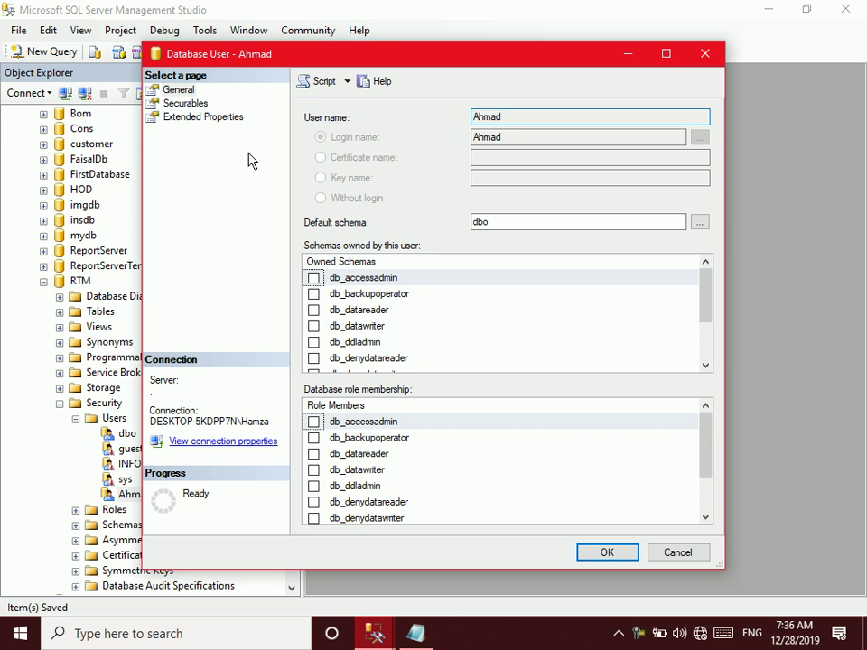
# Add the [dbo].[Student] table to the user's Securables using a Specific objects search on Tables
pyautogui.click(192, 105)
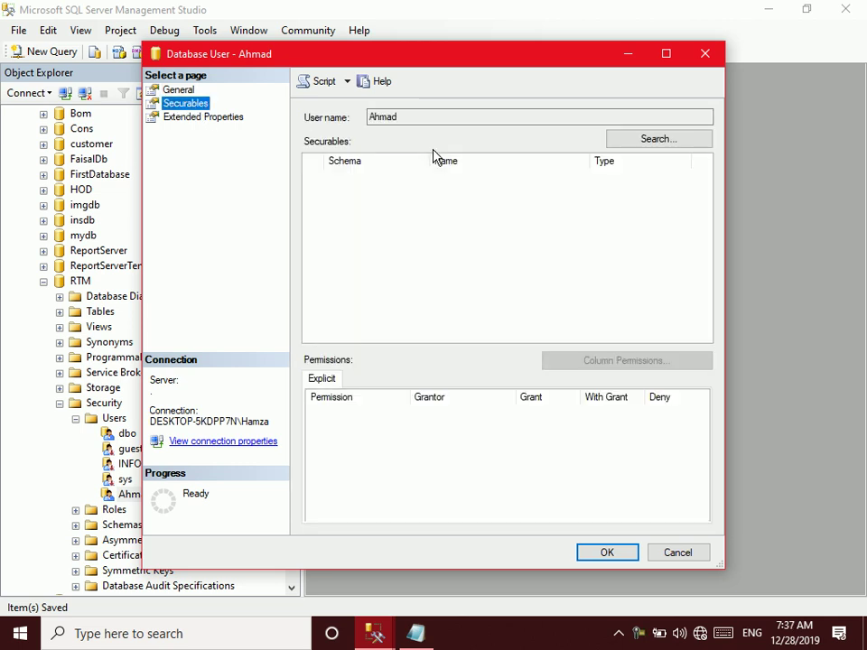
pyautogui.click(620, 141)
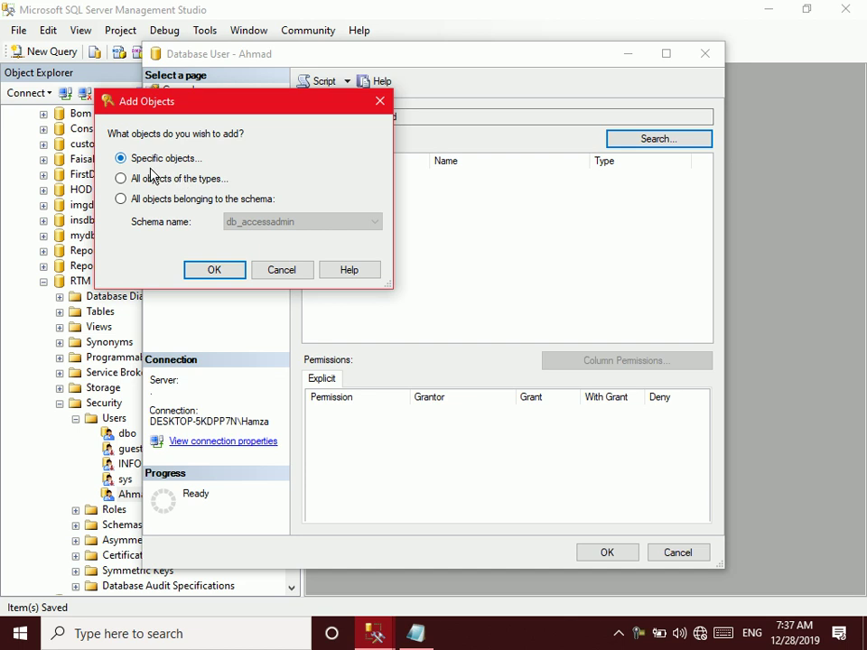
pyautogui.click(202, 273)
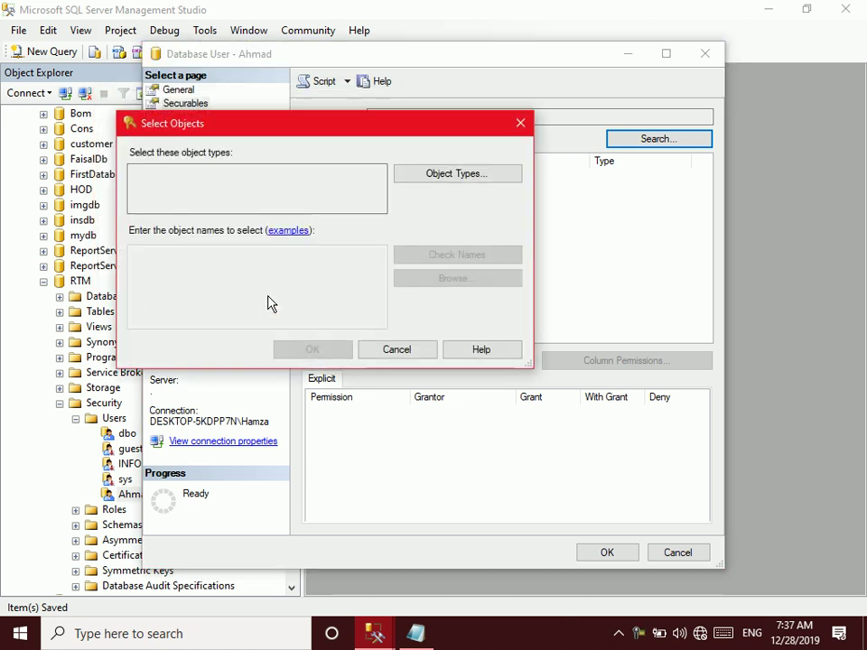
pyautogui.click(414, 177)
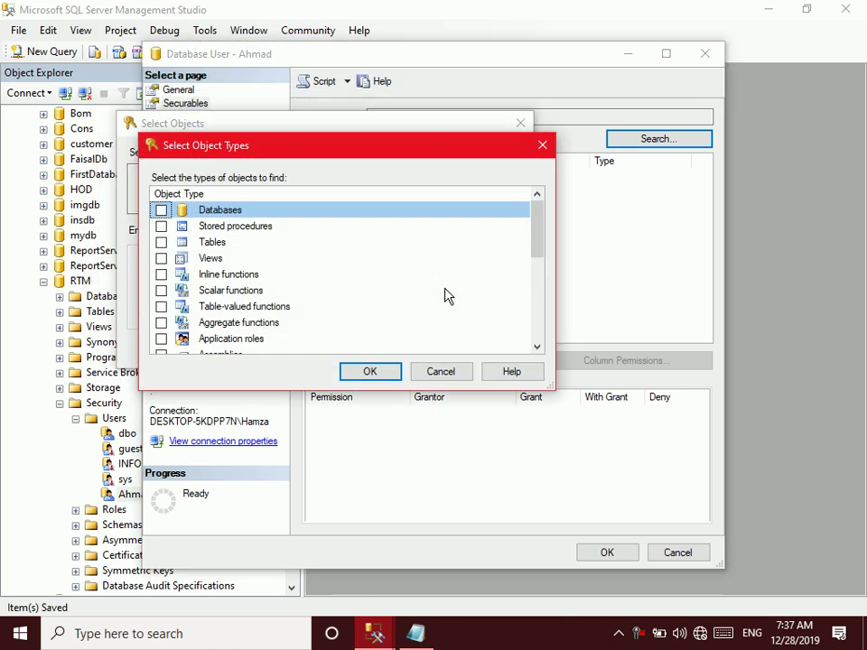
pyautogui.click(162, 242)
pyautogui.click(359, 374)
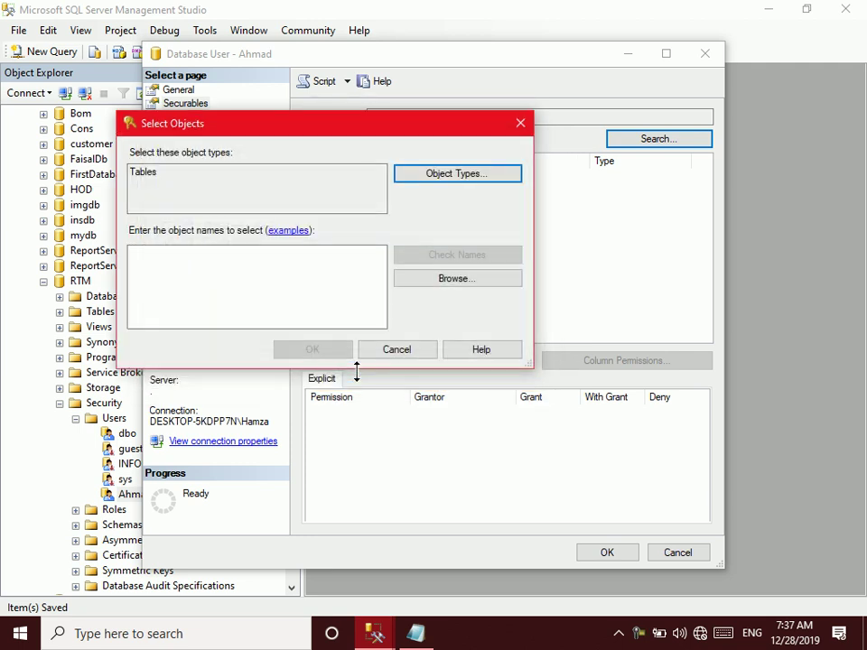
pyautogui.click(415, 283)
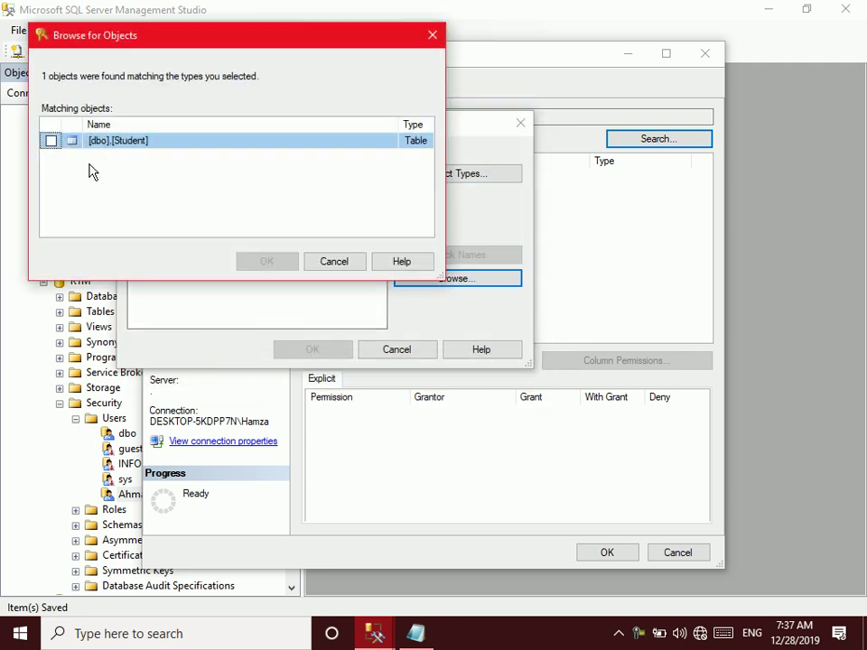
pyautogui.click(50, 140)
pyautogui.click(267, 261)
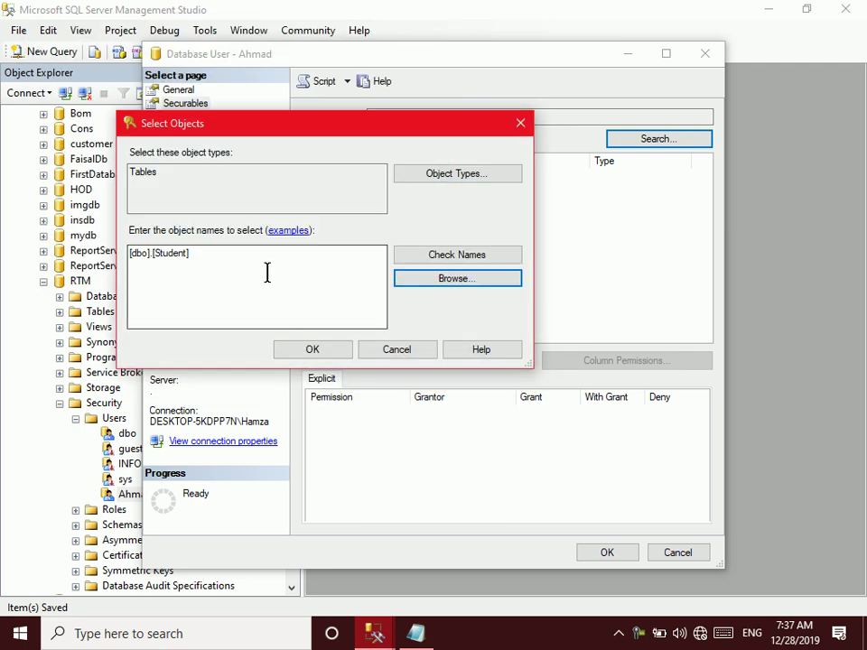
pyautogui.click(301, 350)
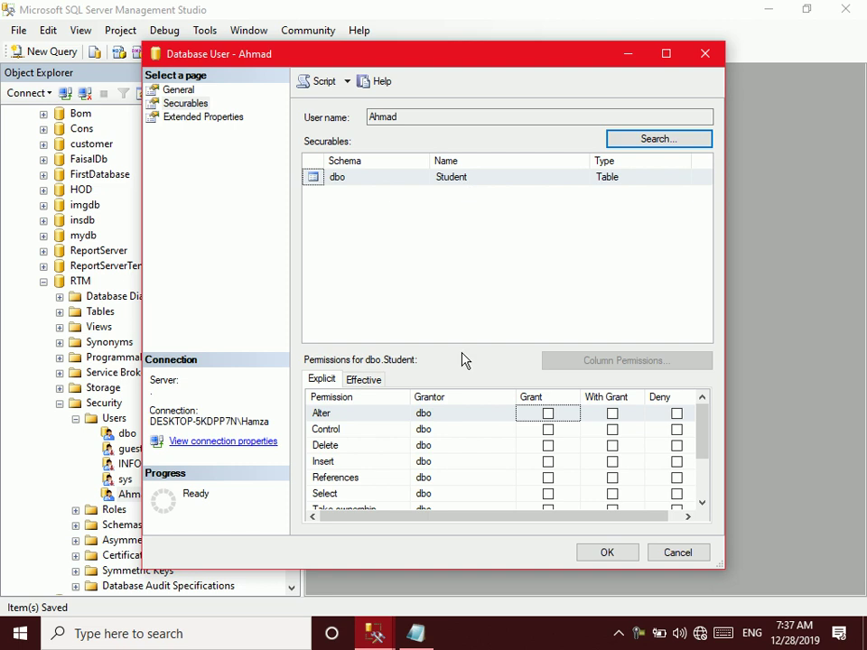
# Grant Insert and Select on dbo.Student and click OK
pyautogui.click(547, 462)
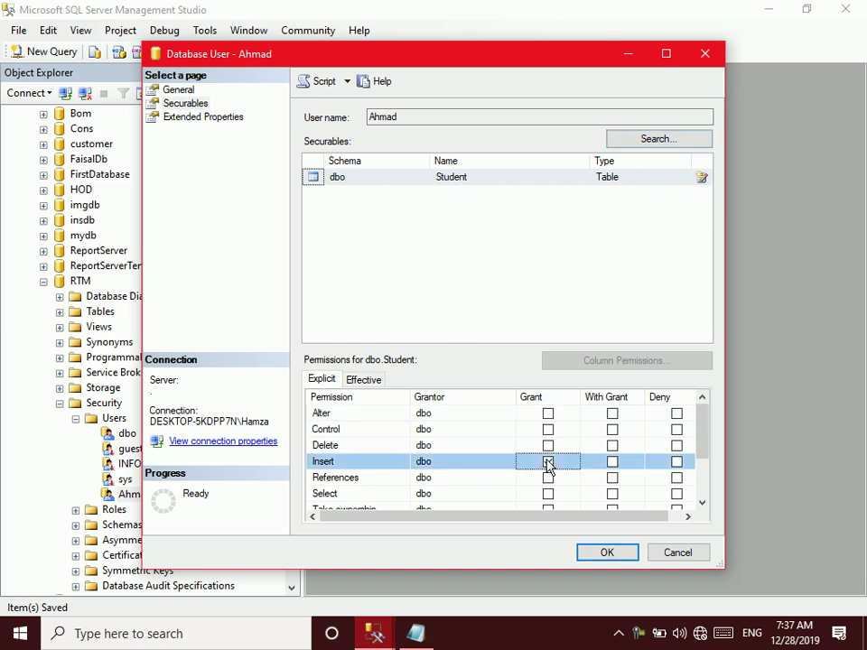
pyautogui.click(548, 495)
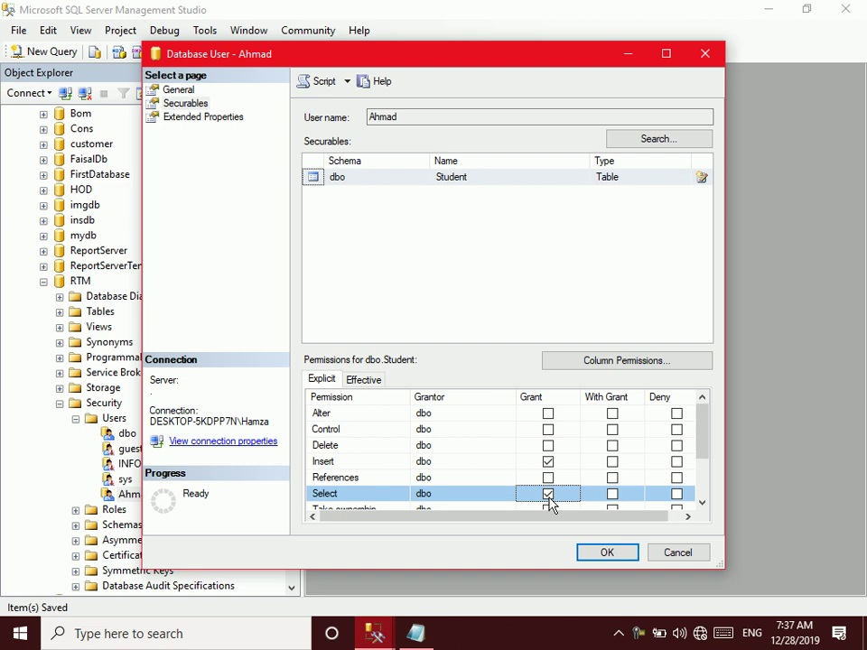
pyautogui.click(613, 495)
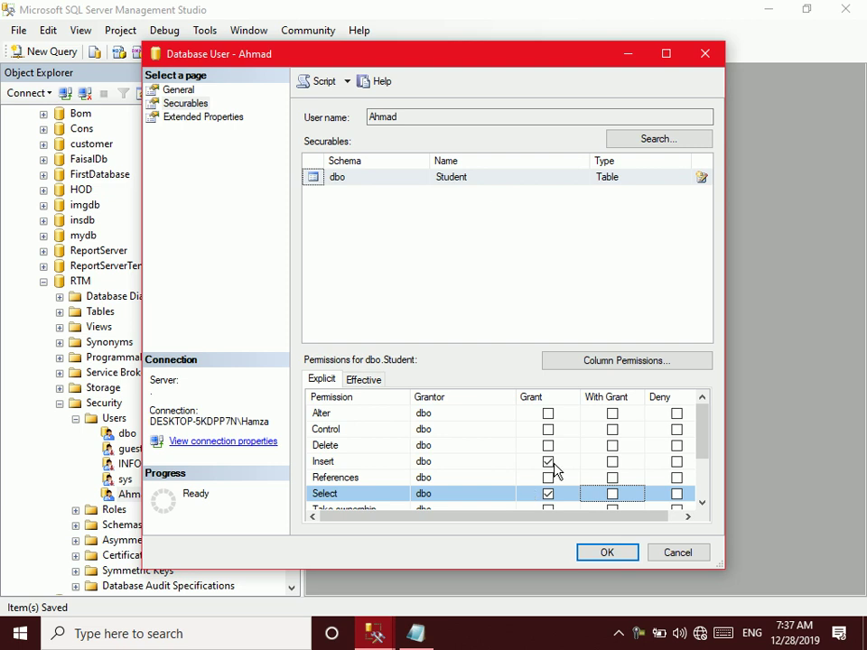
pyautogui.click(606, 553)
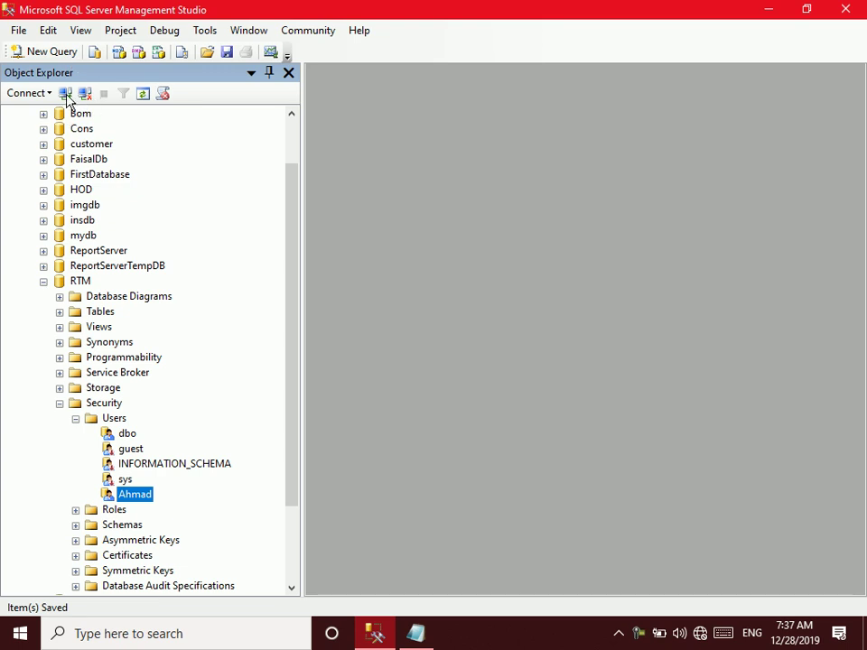
# Reconnect with SQL Server Authentication as the test login, entering its password
pyautogui.click(85, 93)
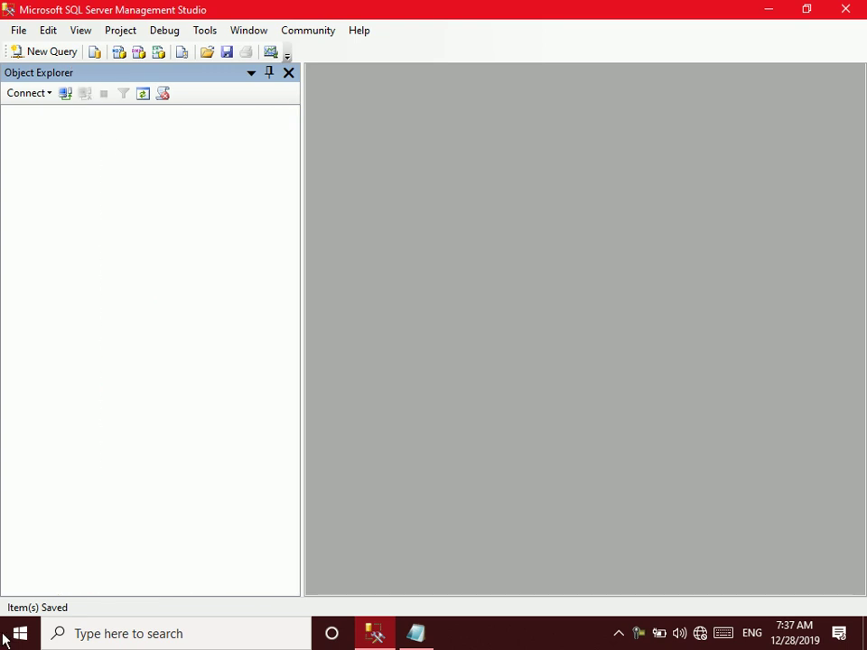
pyautogui.click(65, 93)
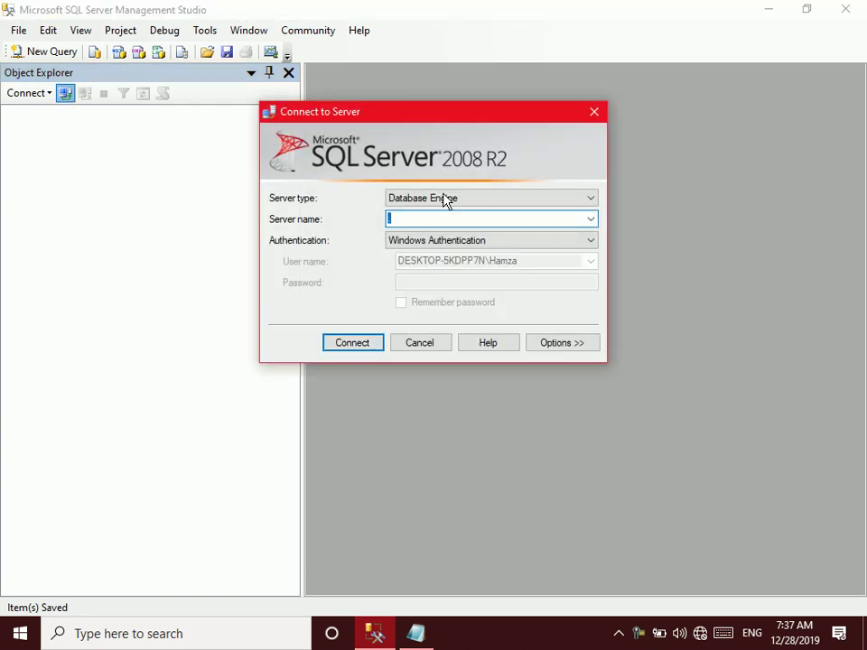
pyautogui.click(432, 241)
pyautogui.click(431, 268)
pyautogui.click(435, 281)
pyautogui.write('1234')
pyautogui.press('Return')
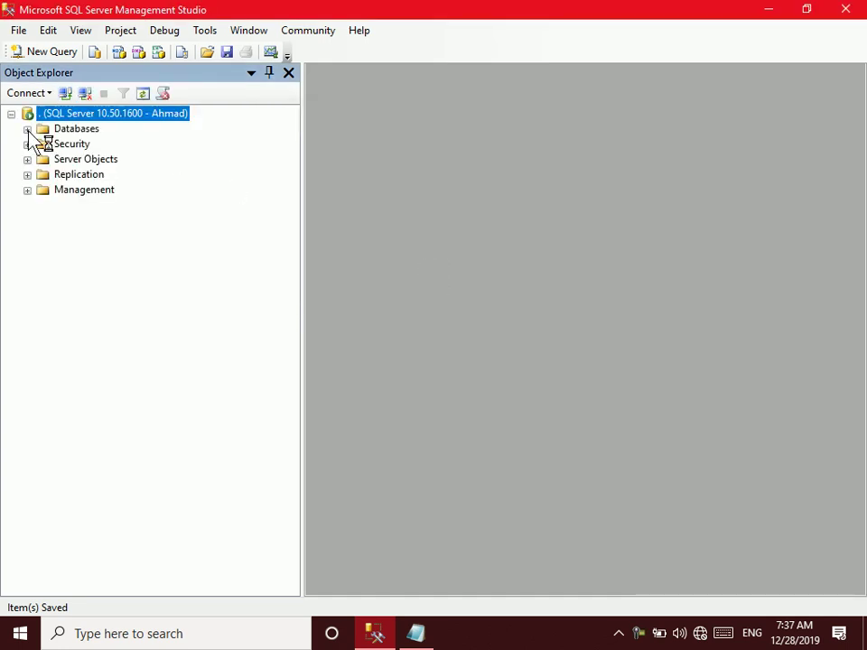
# Expand Databases > RTM > Tables and choose Edit Top 200 Rows on dbo.Student
pyautogui.click(27, 128)
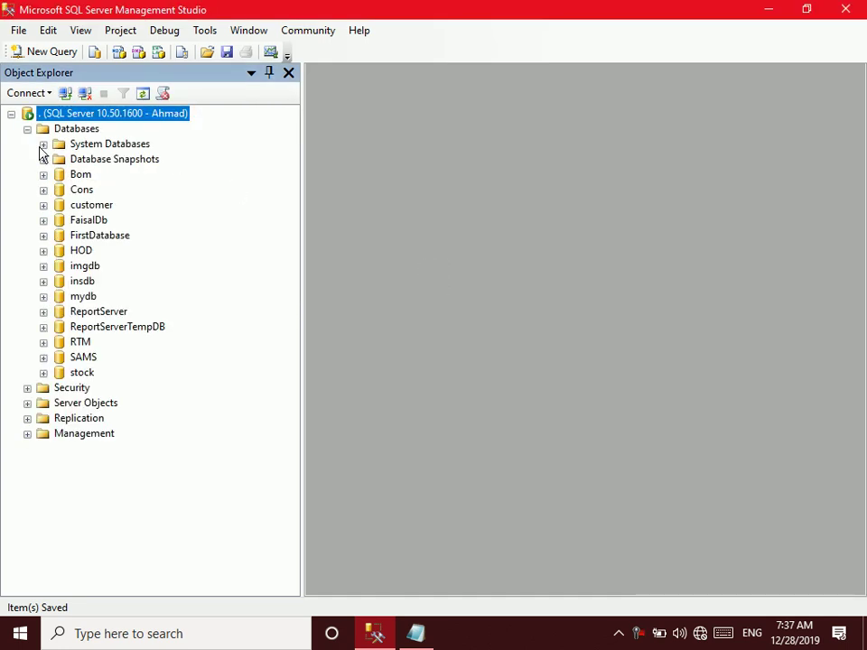
pyautogui.click(43, 343)
pyautogui.click(60, 373)
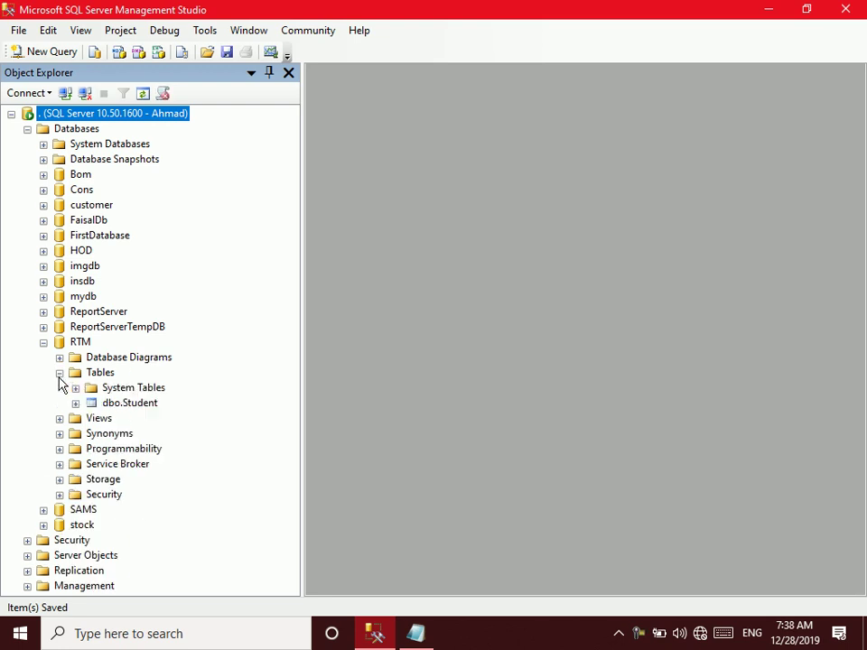
pyautogui.click(109, 403)
pyautogui.rightClick(109, 404)
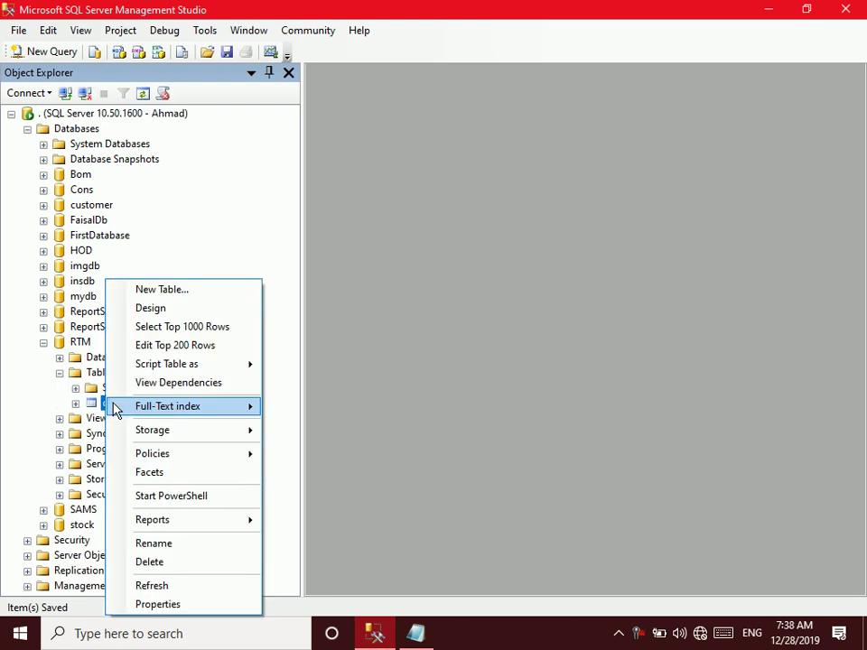
pyautogui.click(163, 348)
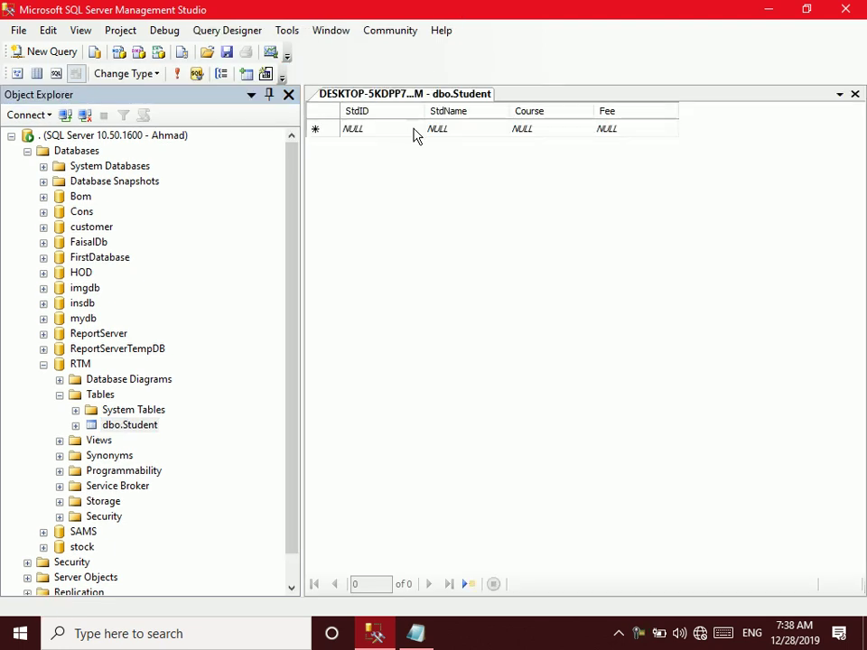
# Enter the first student row: StdID 1, a student name, course DIT, fee 2000
pyautogui.click(399, 126)
pyautogui.write('1')
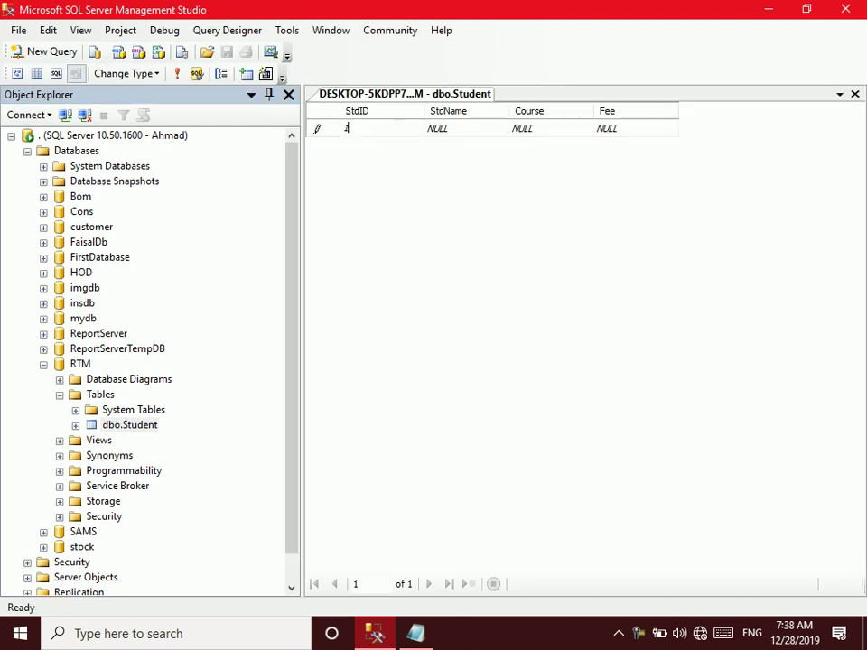
pyautogui.press('Tab')
pyautogui.write('Ahmad')
pyautogui.press('Tab')
pyautogui.write('DIT')
pyautogui.press('Tab')
pyautogui.write('2000')
pyautogui.press('Return')
# Enter the second student row: StdID 2, a student name, course MOS, fee 3000
pyautogui.hotkey('shift', 'Tab')
pyautogui.hotkey('shift', 'Tab')
pyautogui.hotkey('shift', 'Tab')
pyautogui.write('2')
pyautogui.press('Tab')
pyautogui.write('Jan')
pyautogui.press('Tab')
pyautogui.write('MOS')
pyautogui.press('Tab')
pyautogui.write('3000')
pyautogui.press('Return')
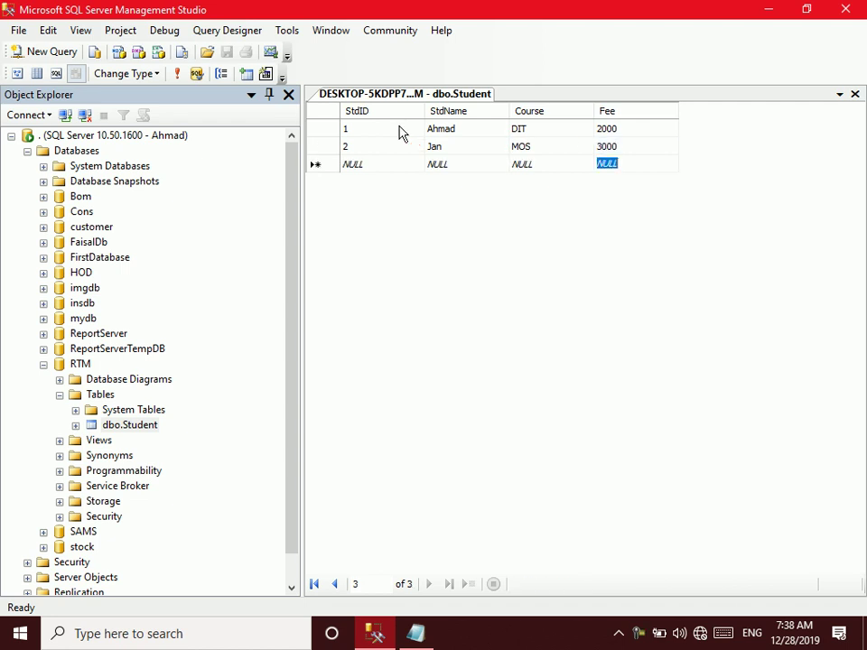
# Attempt to delete the second student row and dismiss the permission error
pyautogui.click(326, 148)
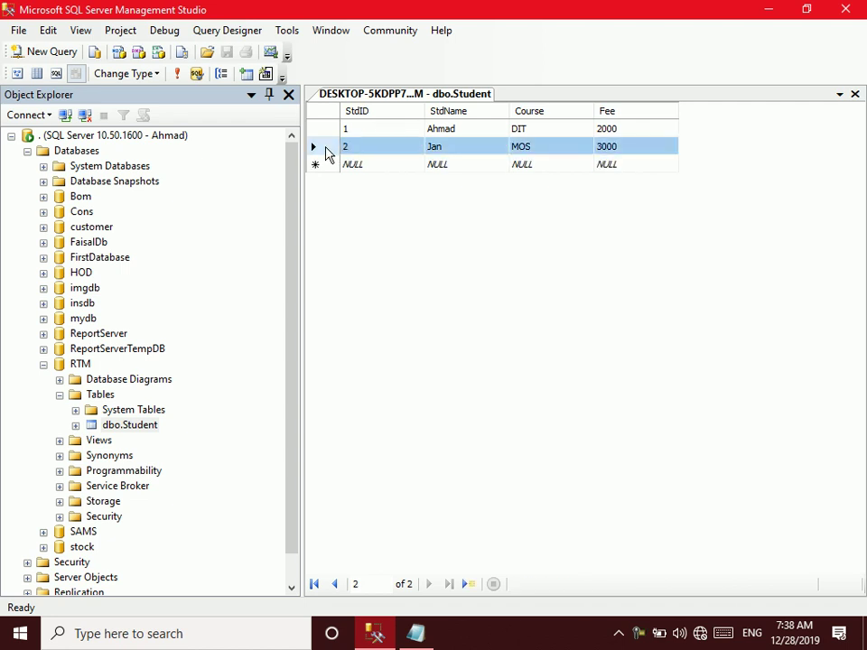
pyautogui.press('Delete')
pyautogui.click(417, 384)
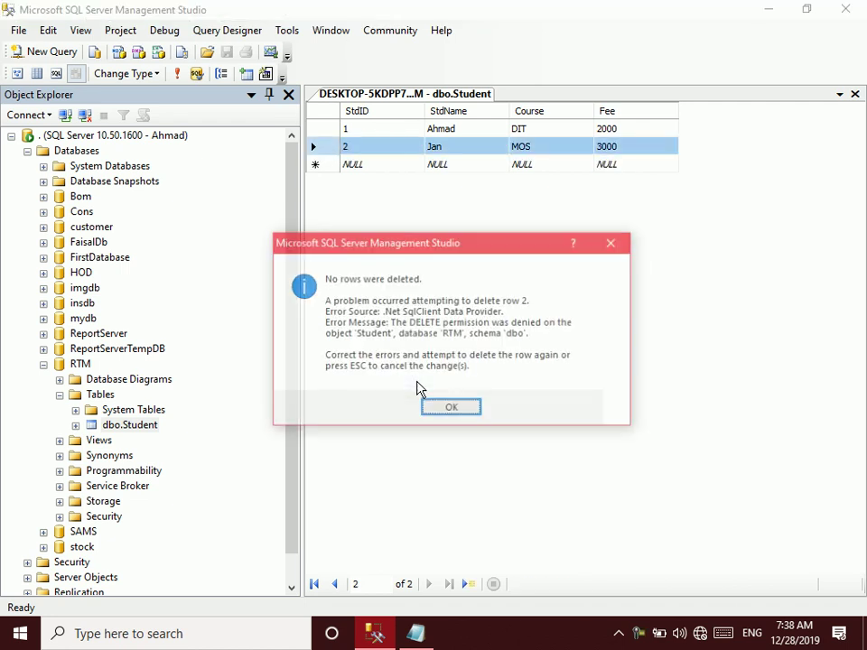
pyautogui.press('Return')
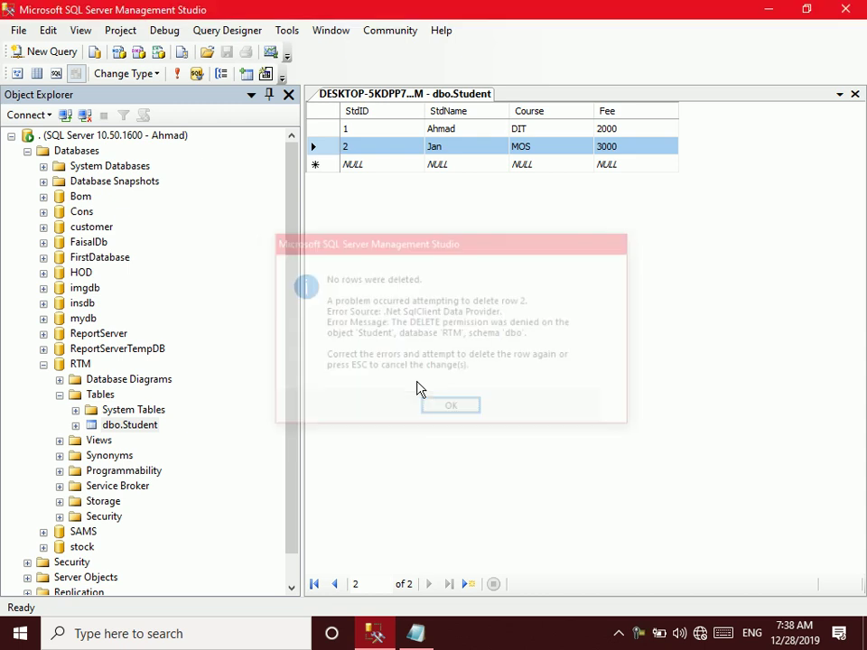
# Attempt to rename the first student, then cancel the rejected change
pyautogui.click(441, 130)
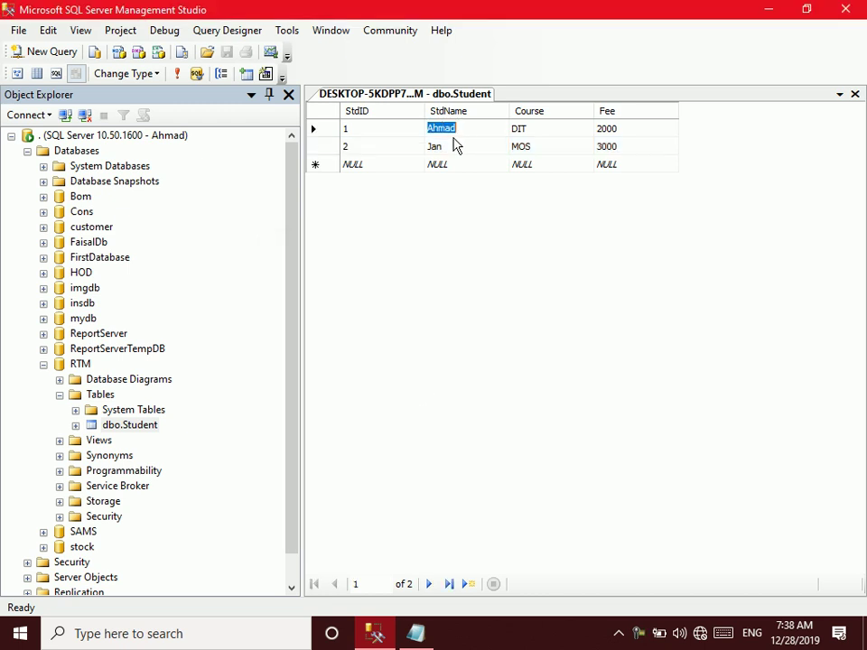
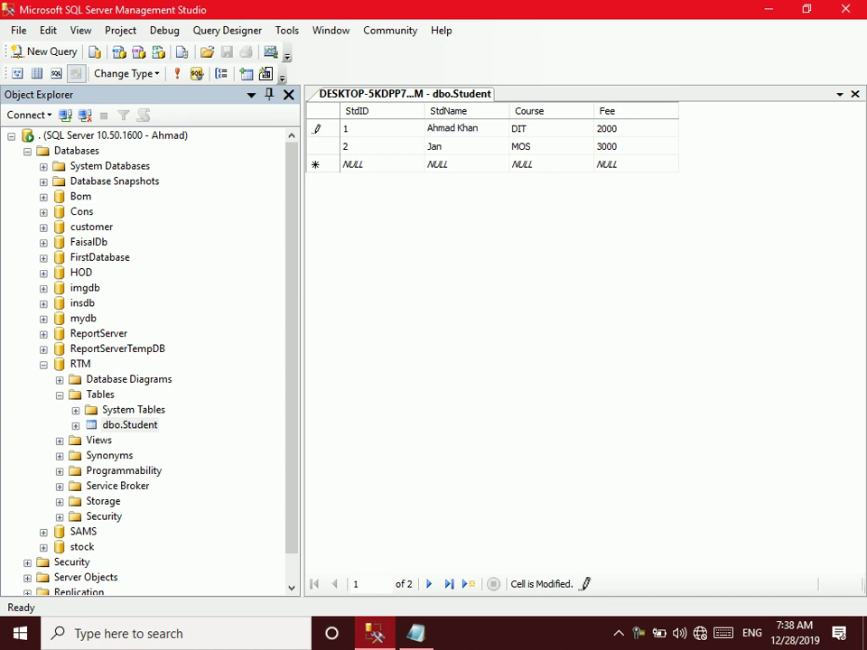
pyautogui.click(456, 146)
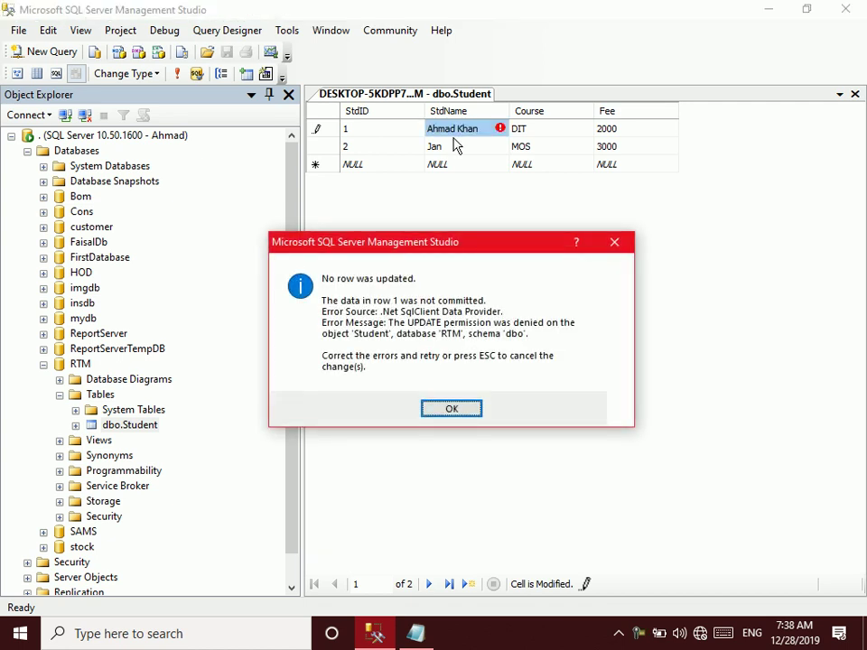
pyautogui.press('Escape')
pyautogui.press('Escape')
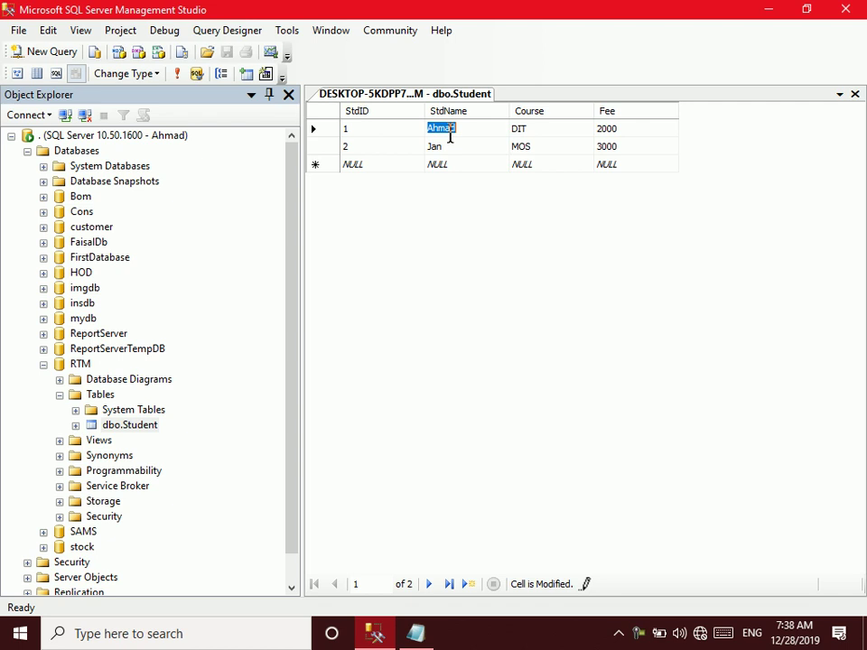
# Close the Student table and start a new server login named 'H'
pyautogui.click(855, 94)
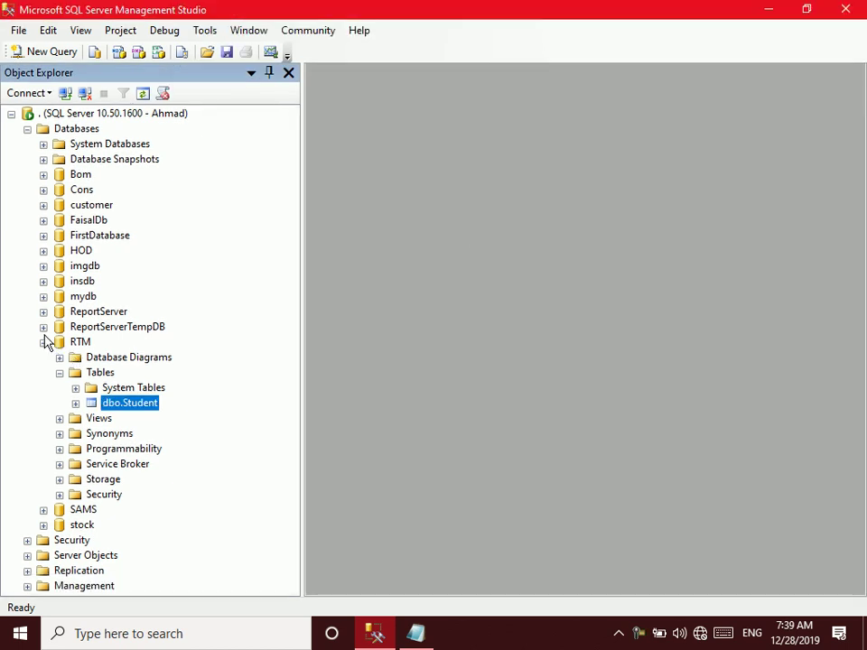
pyautogui.click(43, 343)
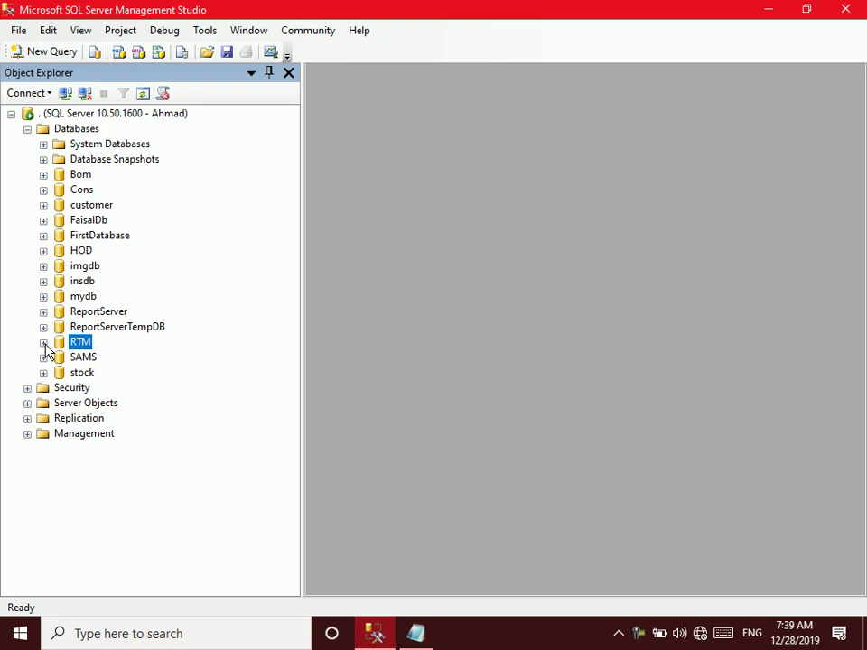
pyautogui.click(54, 388)
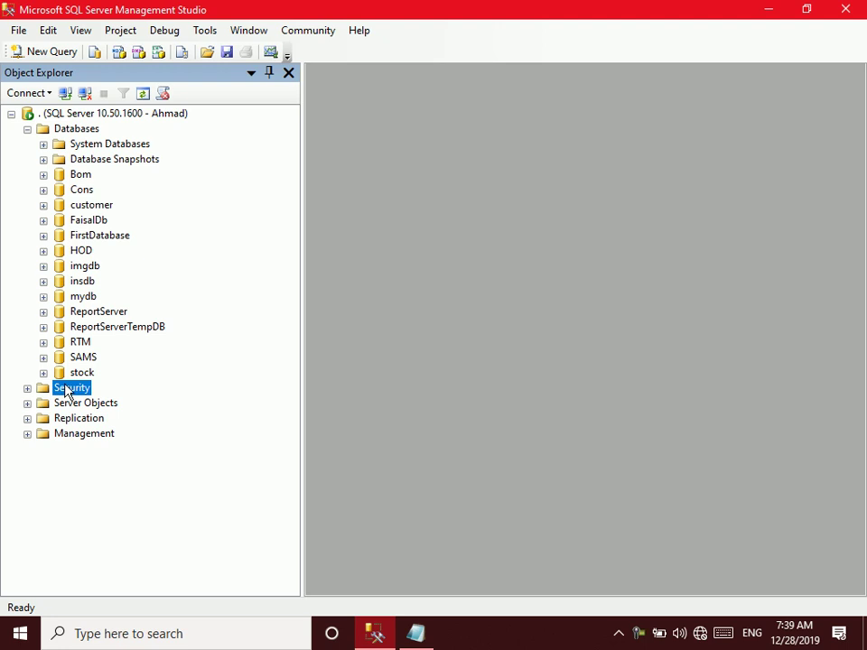
pyautogui.rightClick(64, 387)
pyautogui.moveTo(106, 395)
pyautogui.click(197, 395)
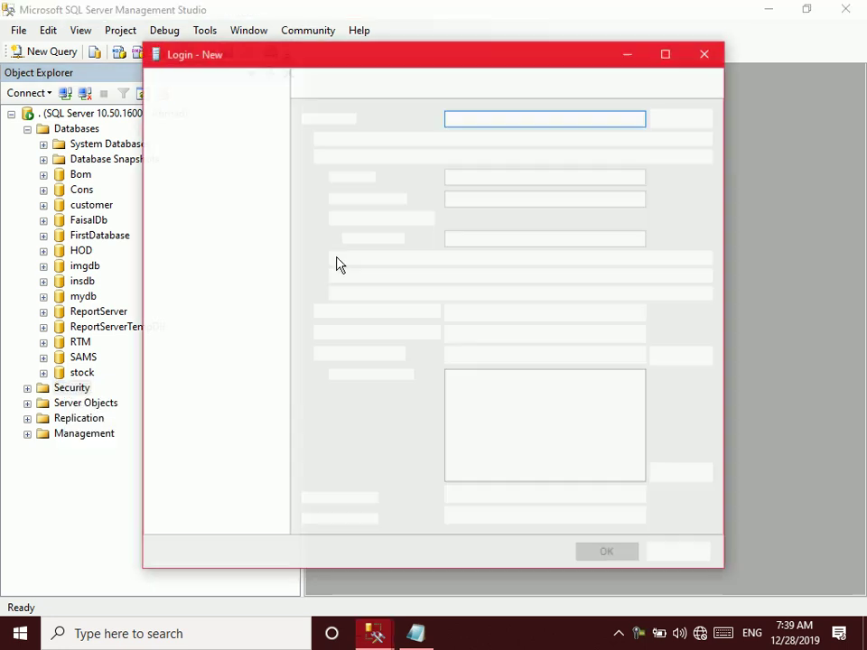
pyautogui.write('Hamid')
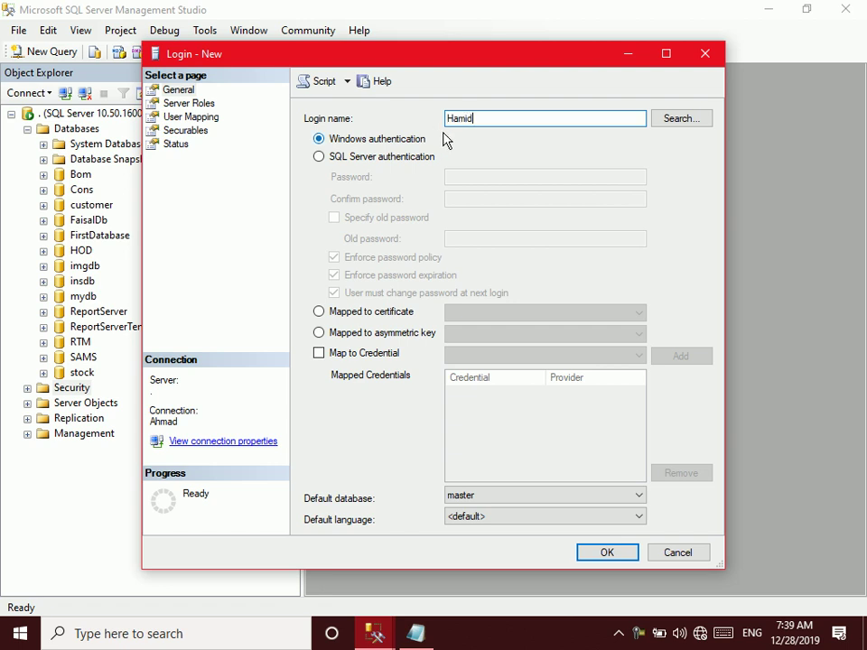
pyautogui.click(411, 159)
pyautogui.click(459, 176)
pyautogui.write('1')
pyautogui.press('Tab')
pyautogui.write('1')
pyautogui.click(378, 260)
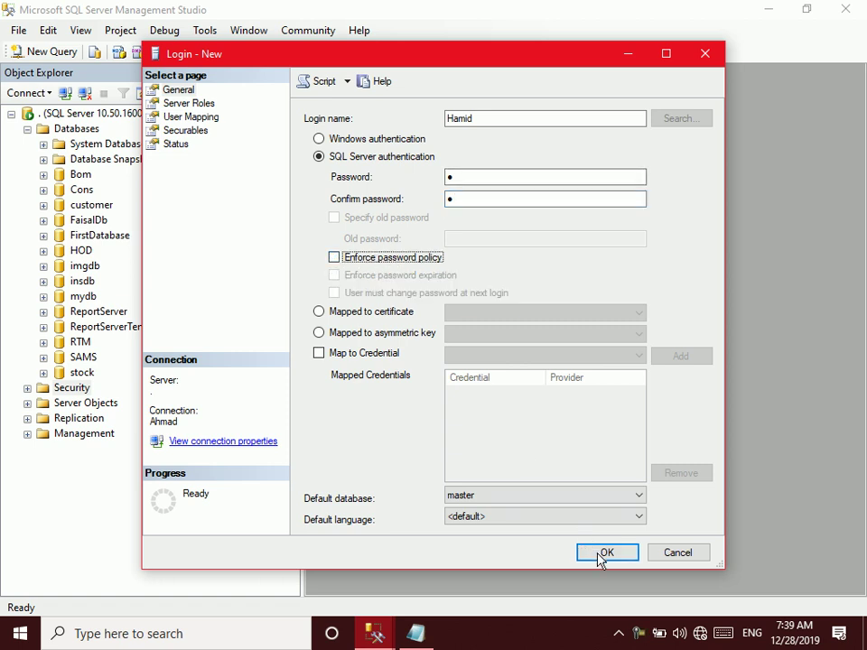
pyautogui.click(604, 555)
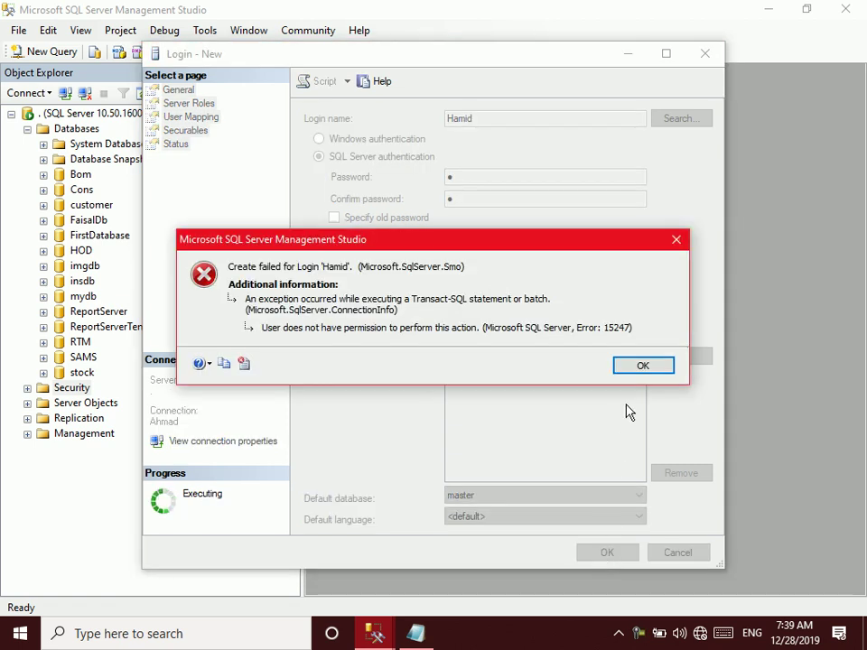
# Retry with the login renamed after the permission error, then cancel when refused again
pyautogui.click(636, 368)
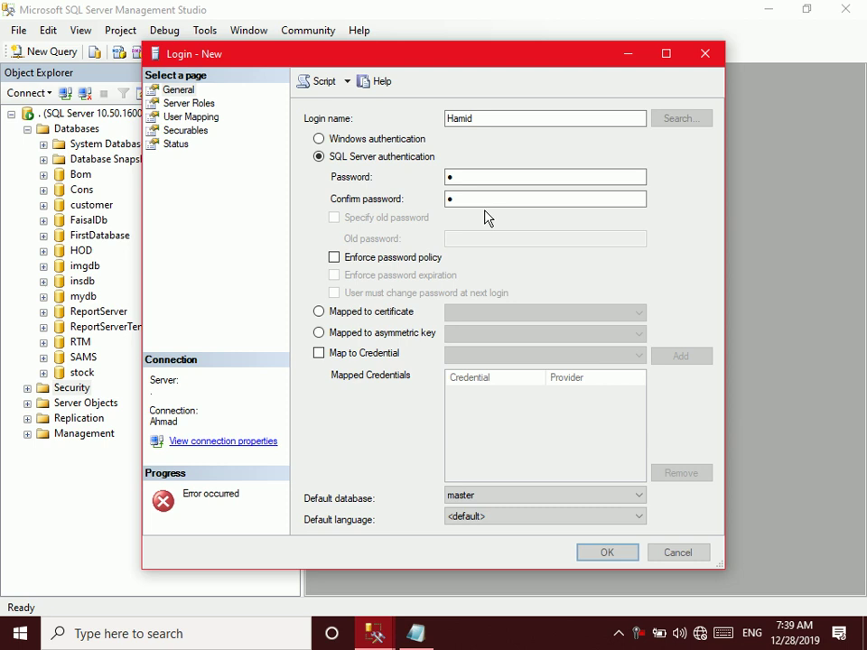
pyautogui.click(484, 117)
pyautogui.write('Khan')
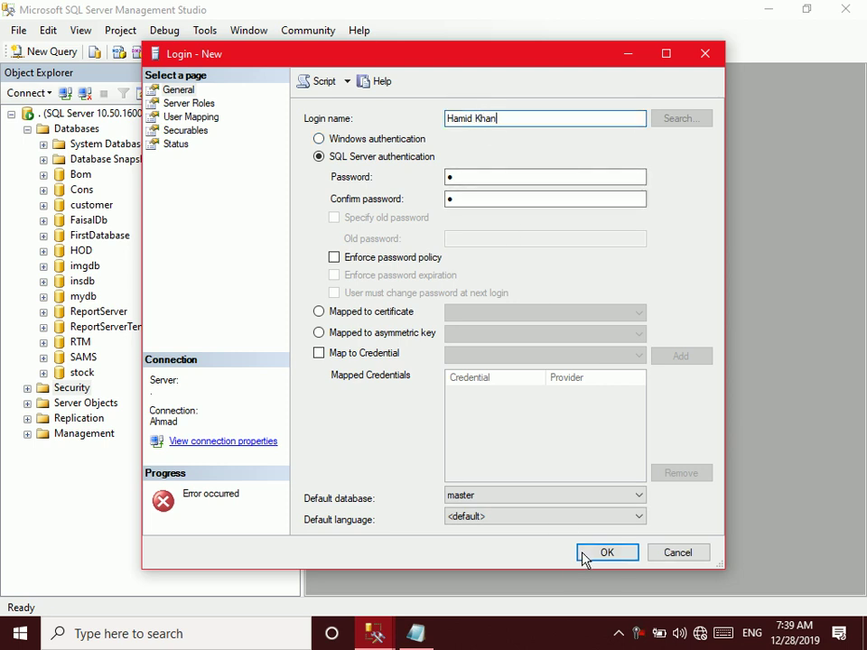
pyautogui.click(585, 554)
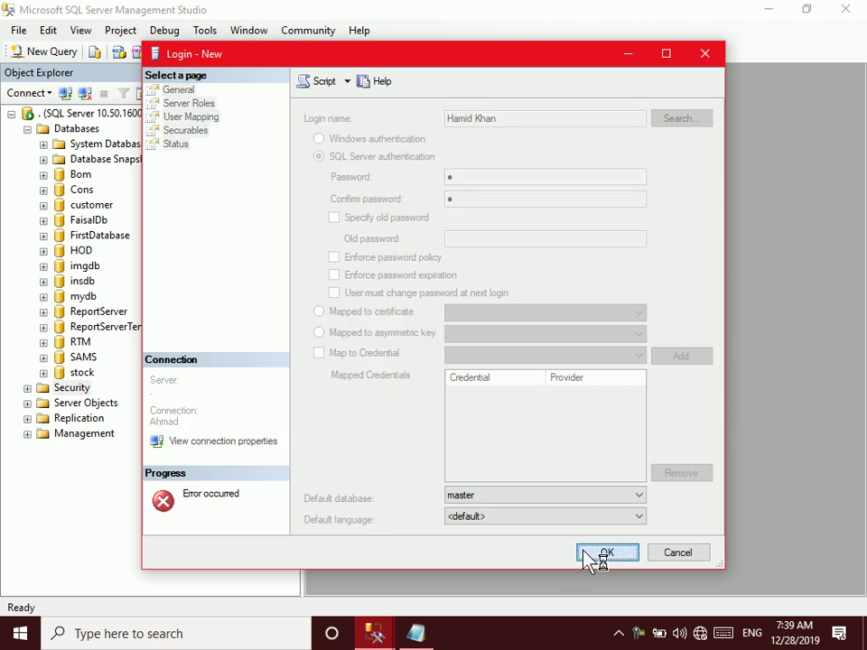
pyautogui.click(644, 366)
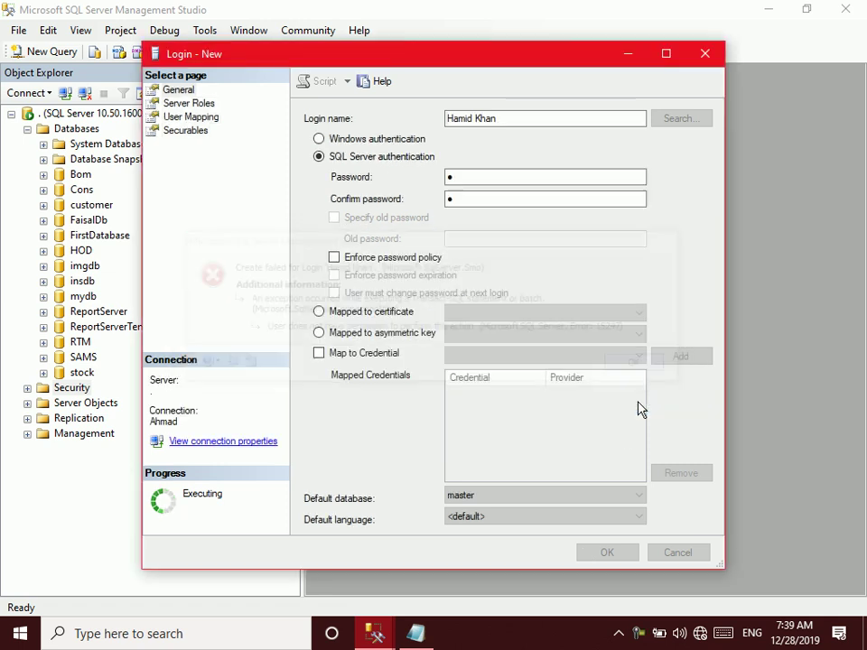
pyautogui.click(676, 550)
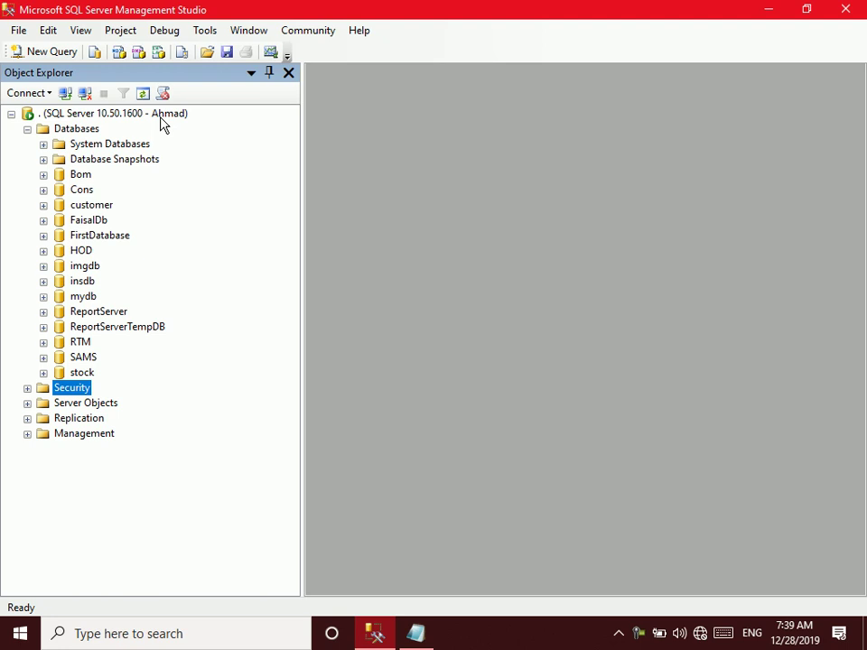
# Reconnect to the server using Windows Authentication
pyautogui.click(85, 93)
pyautogui.click(66, 93)
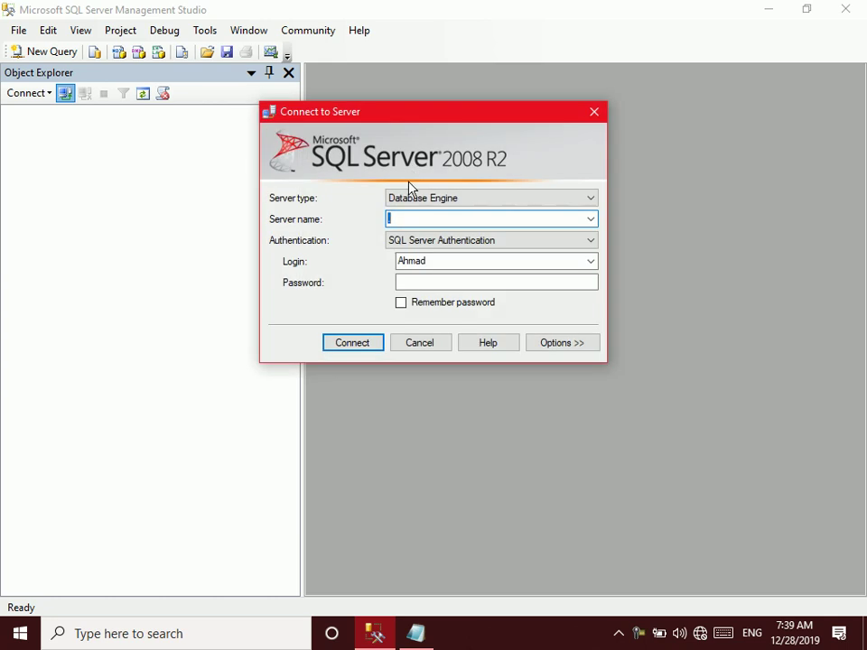
pyautogui.click(406, 240)
pyautogui.click(405, 256)
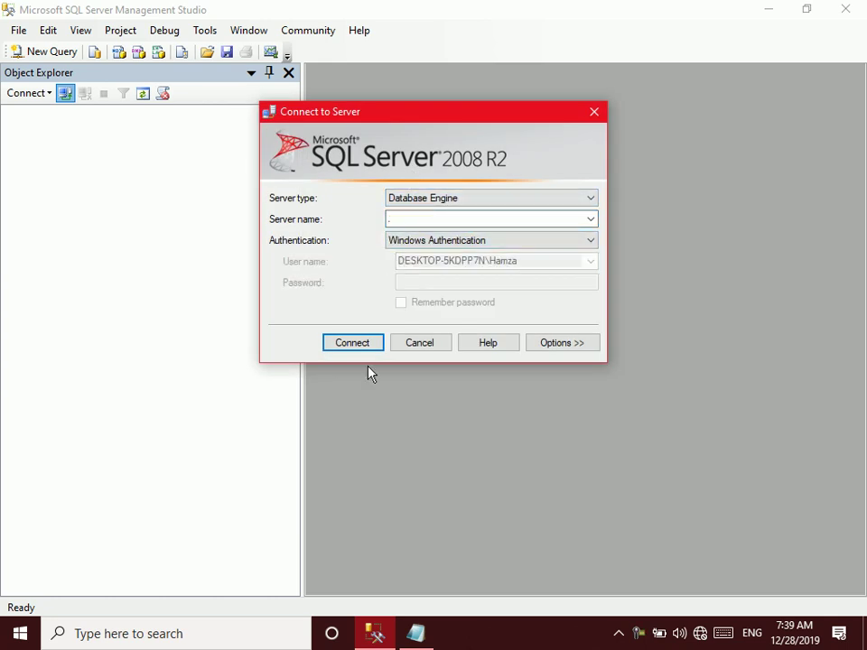
pyautogui.click(351, 343)
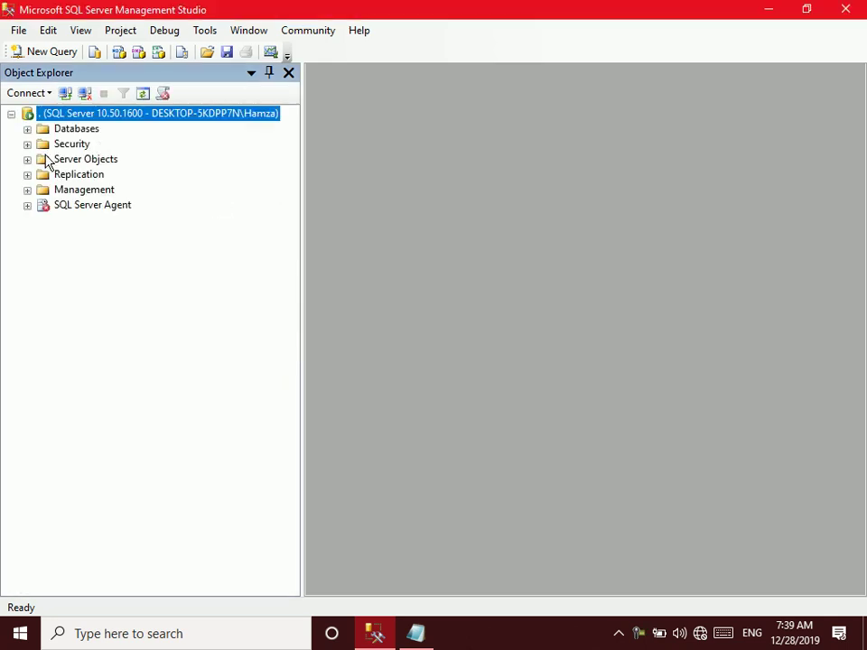
# Create the second SQL Server login with password 1 and password policy enforcement off
pyautogui.click(50, 149)
pyautogui.rightClick(48, 155)
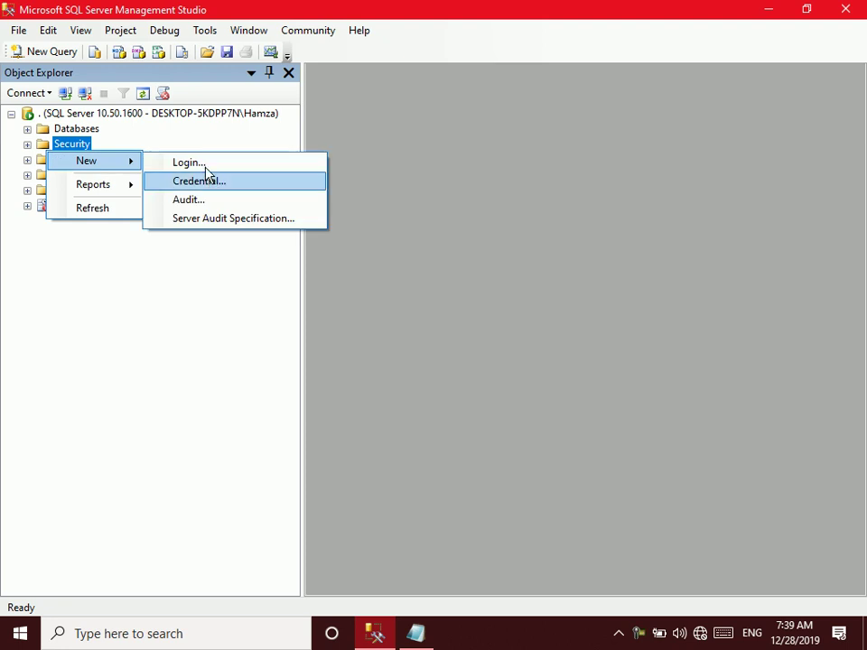
pyautogui.click(330, 230)
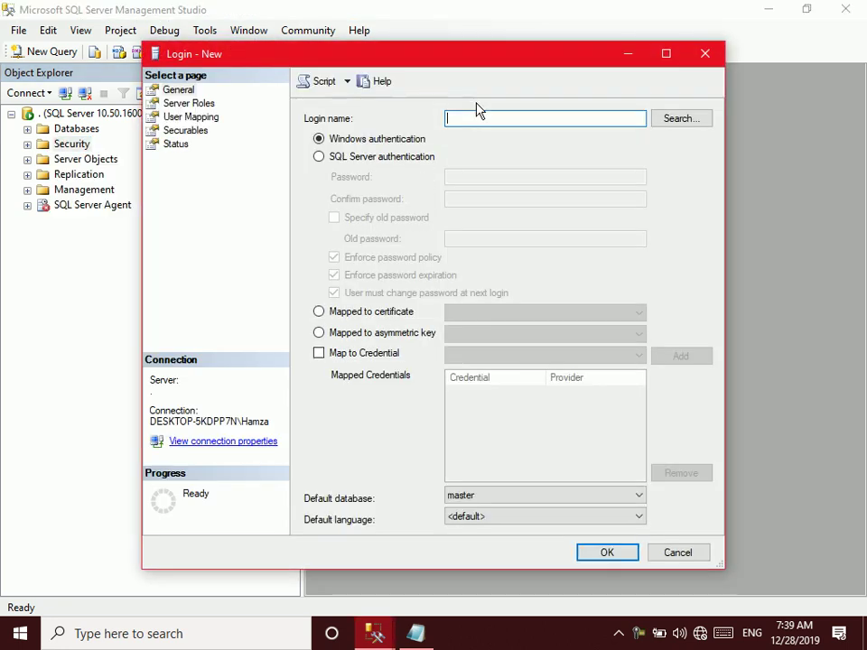
pyautogui.write('Hamid')
pyautogui.click(414, 159)
pyautogui.click(460, 176)
pyautogui.write('1')
pyautogui.press('Tab')
pyautogui.write('1')
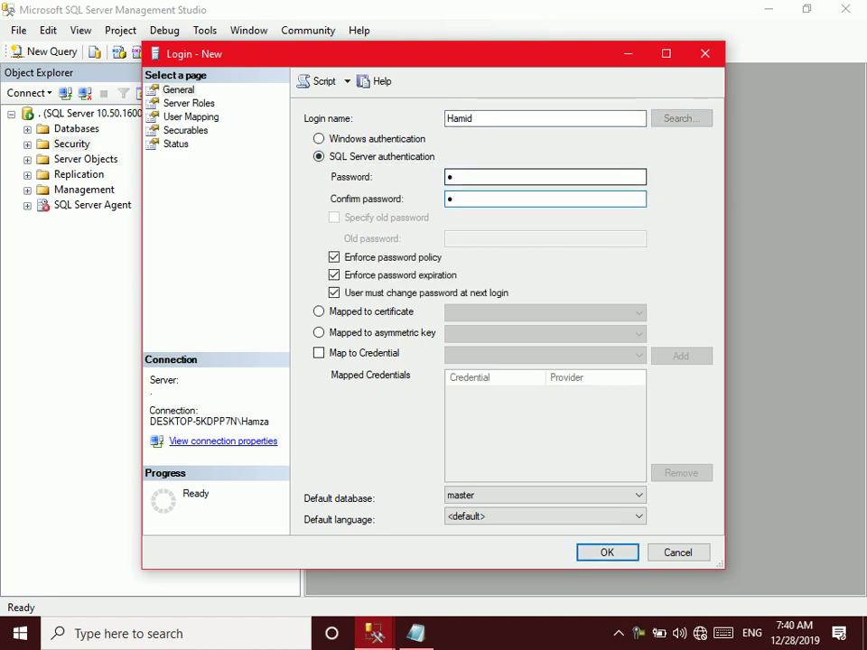
pyautogui.click(406, 258)
pyautogui.click(610, 553)
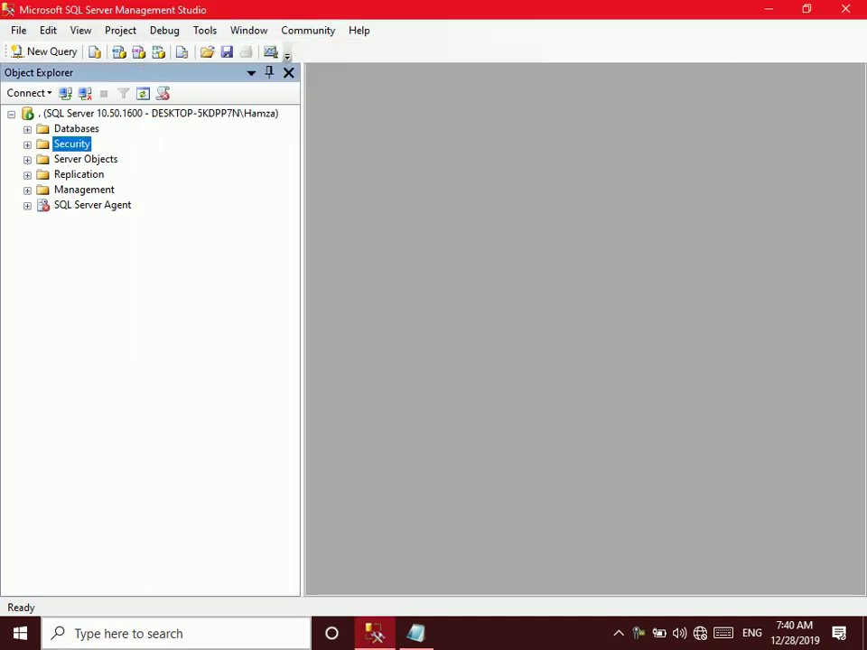
# List the server logins and briefly view the first student login's properties
pyautogui.click(28, 147)
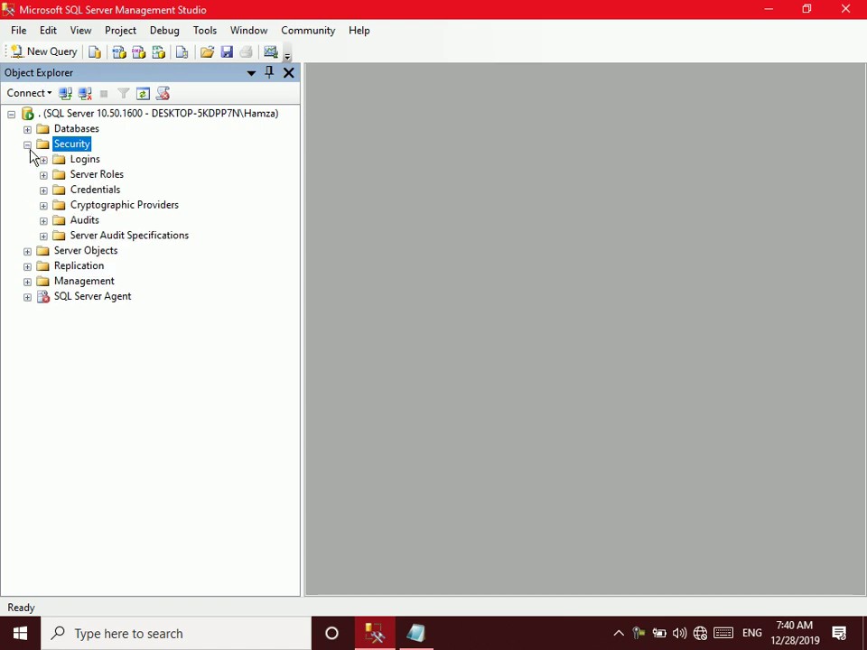
pyautogui.click(44, 159)
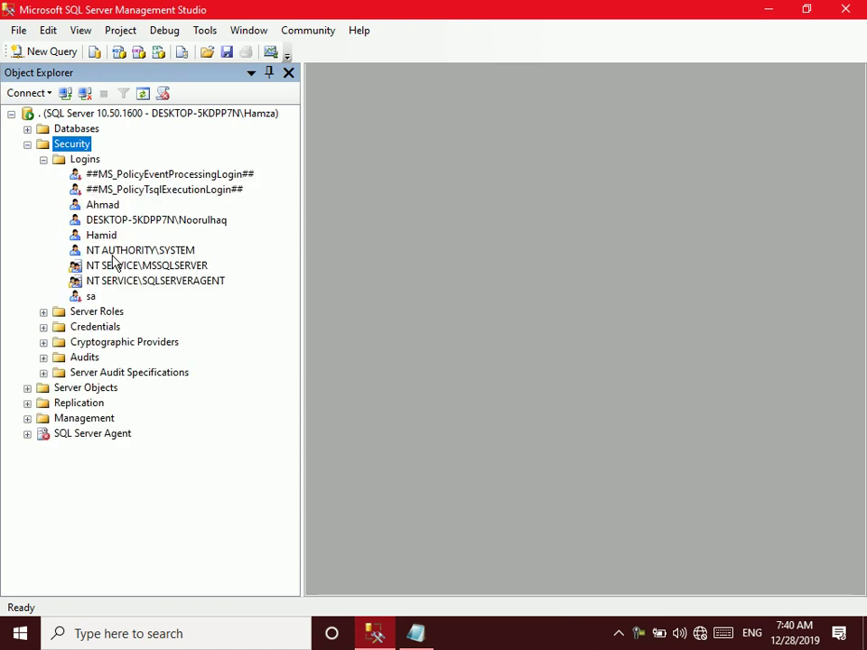
pyautogui.click(95, 210)
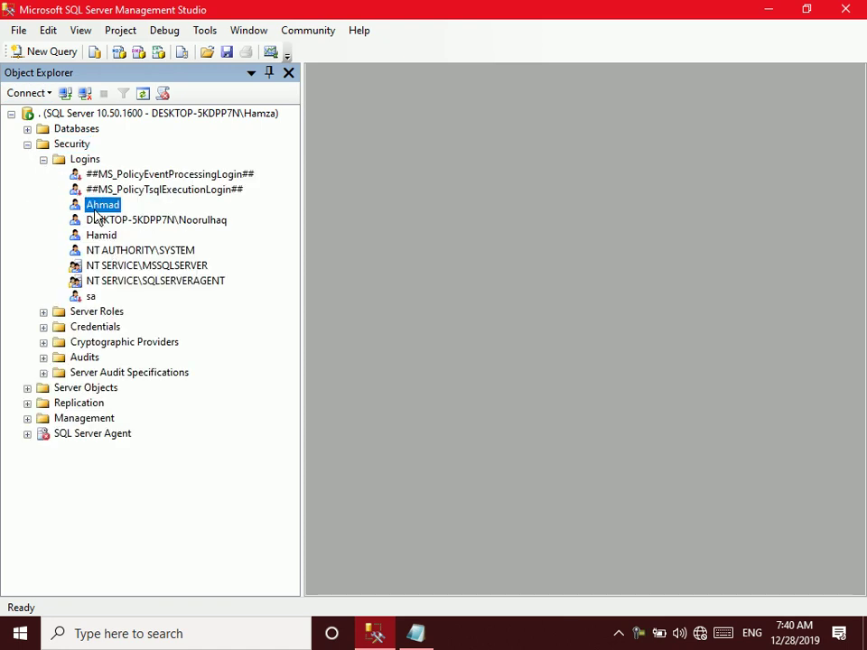
pyautogui.doubleClick(96, 210)
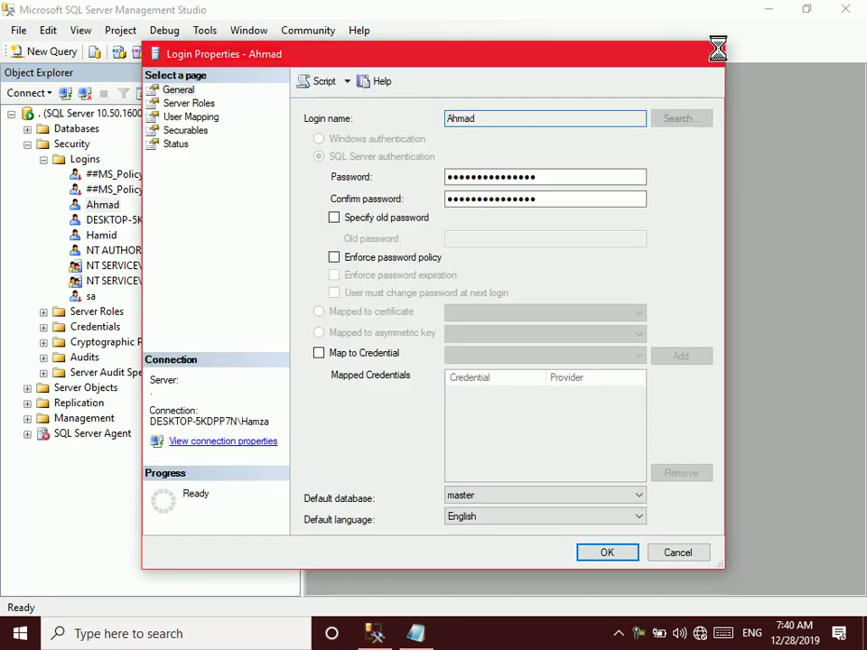
pyautogui.click(715, 52)
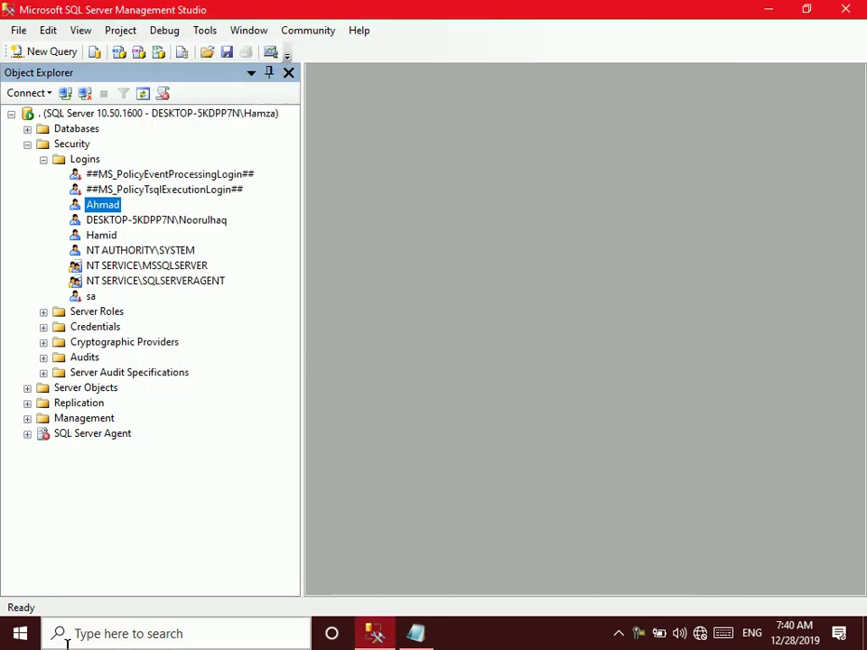
# Map the new login to the RTM database under User Mapping and save
pyautogui.doubleClick(83, 236)
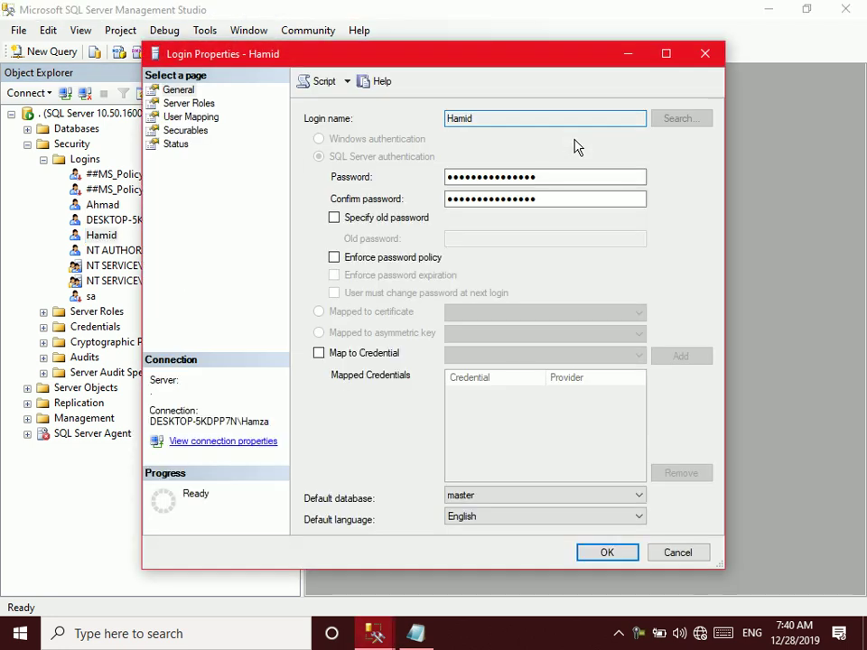
pyautogui.click(192, 117)
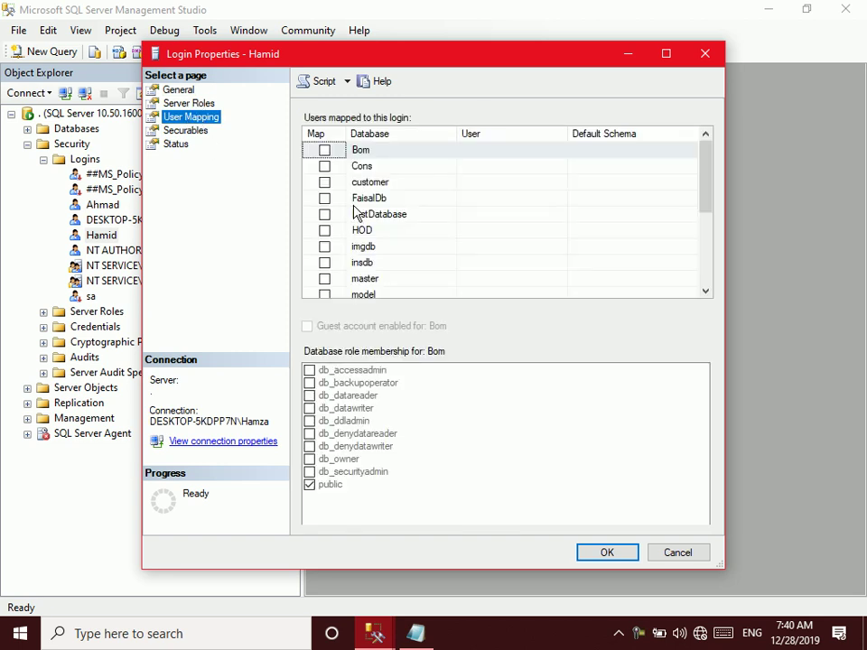
pyautogui.moveTo(706, 194); pyautogui.dragTo(707, 290)
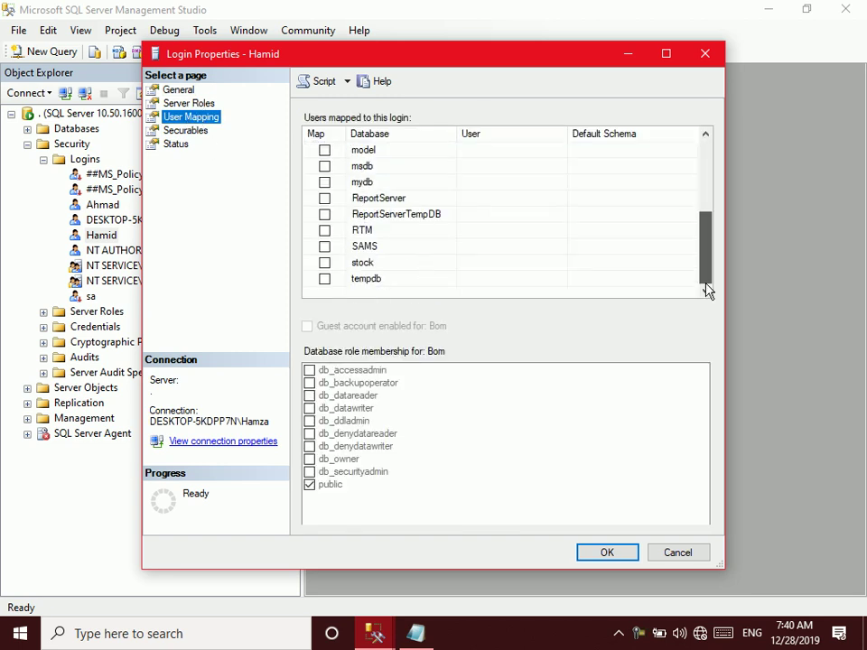
pyautogui.click(325, 231)
pyautogui.click(600, 556)
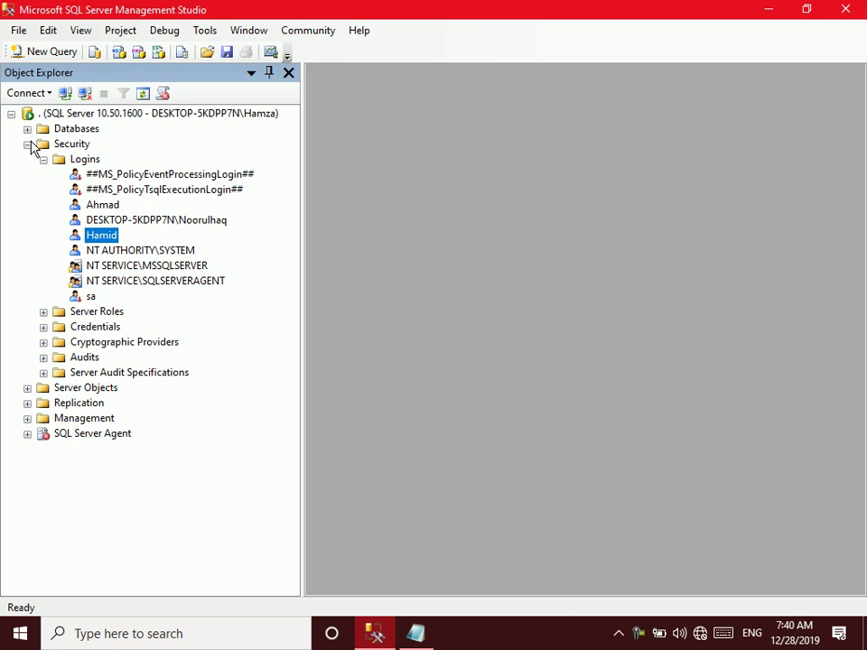
pyautogui.click(27, 143)
# Open the second user's properties under RTM's database Security > Users
pyautogui.click(27, 128)
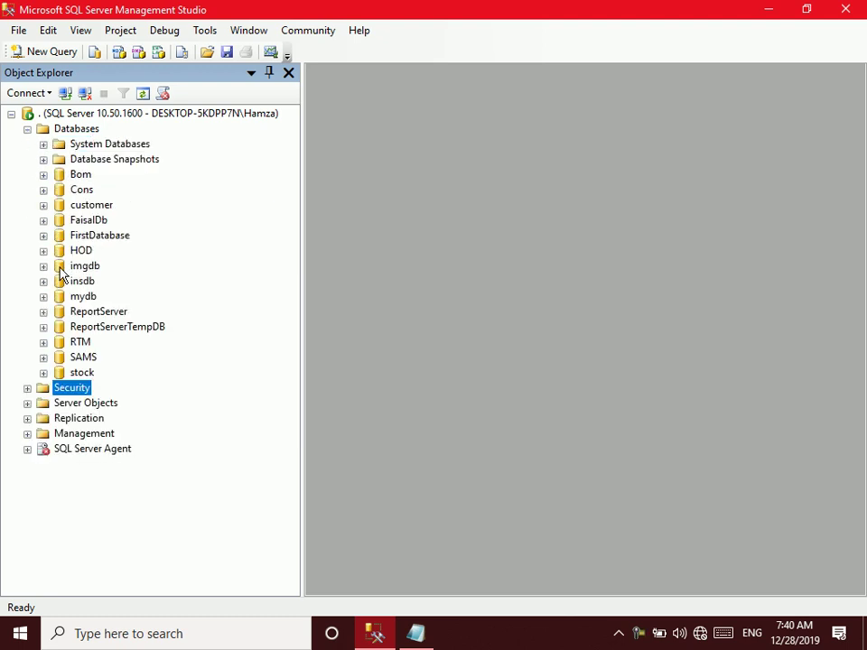
pyautogui.click(43, 342)
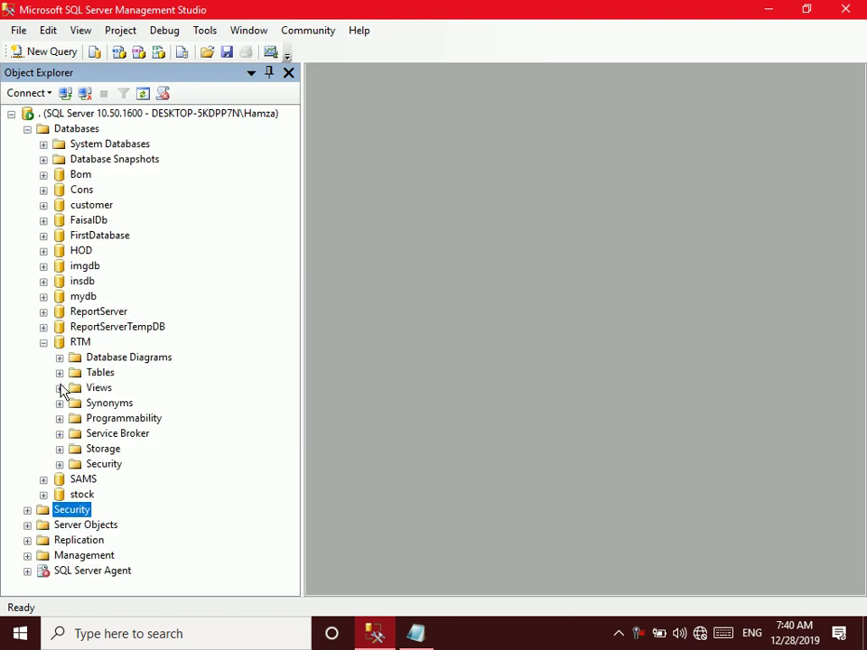
pyautogui.click(59, 465)
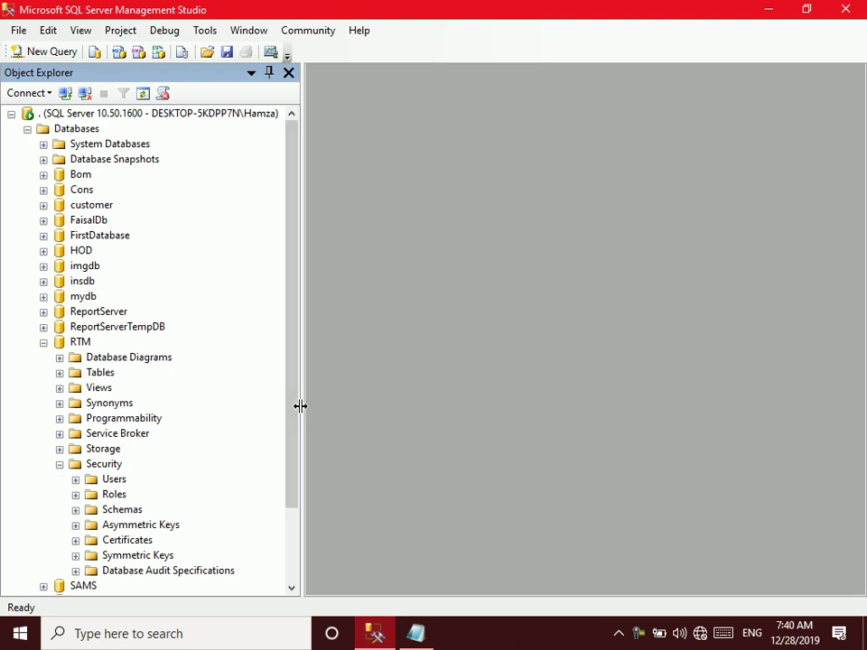
pyautogui.scroll(-2, 300, 449)
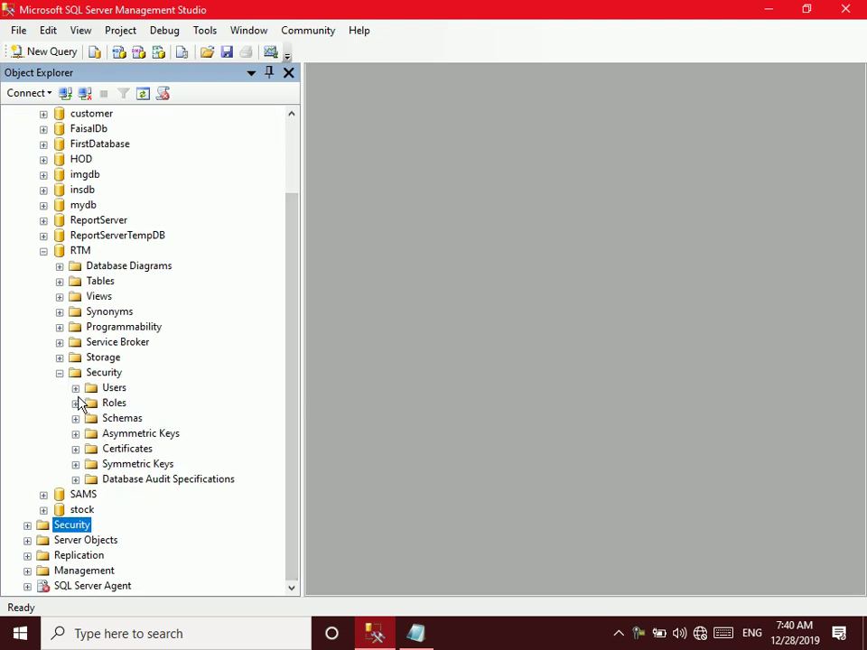
pyautogui.click(76, 388)
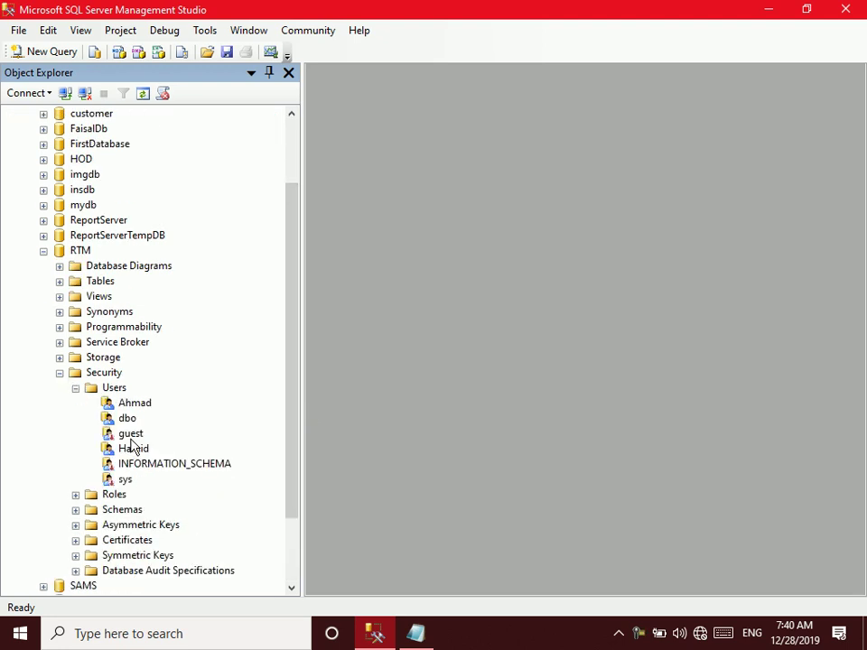
pyautogui.doubleClick(140, 450)
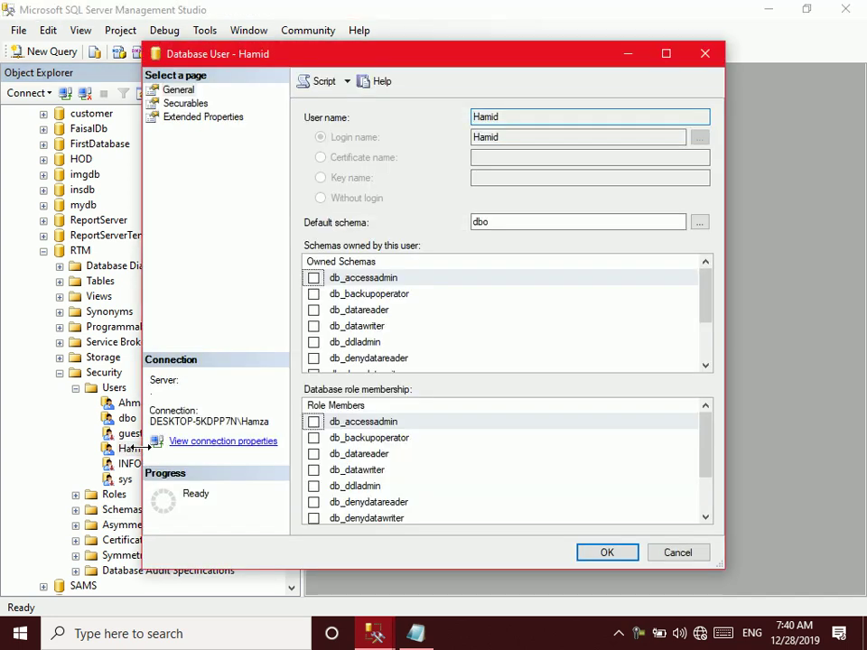
# Add the dbo.Student table to the user's securables via a Tables object search
pyautogui.click(160, 105)
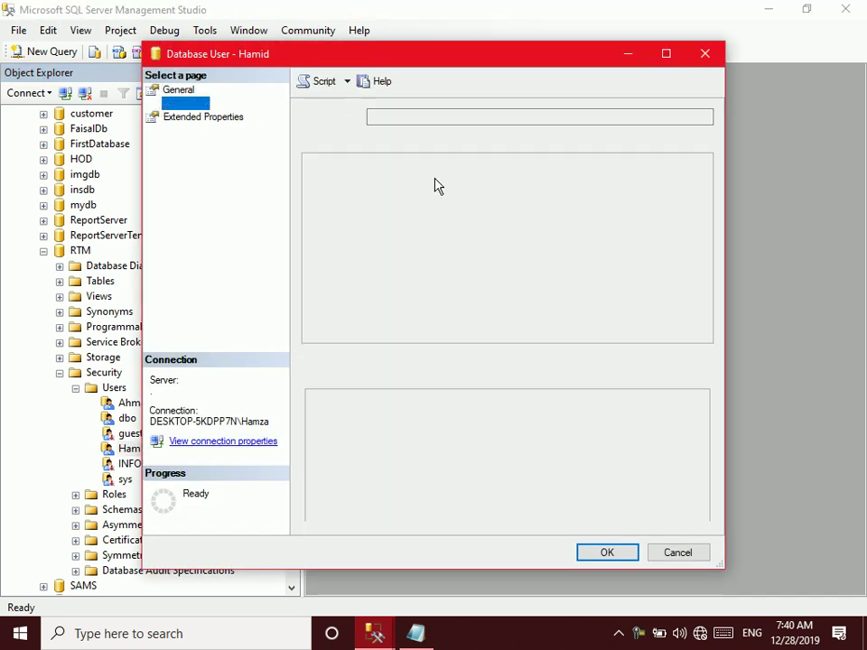
pyautogui.click(618, 140)
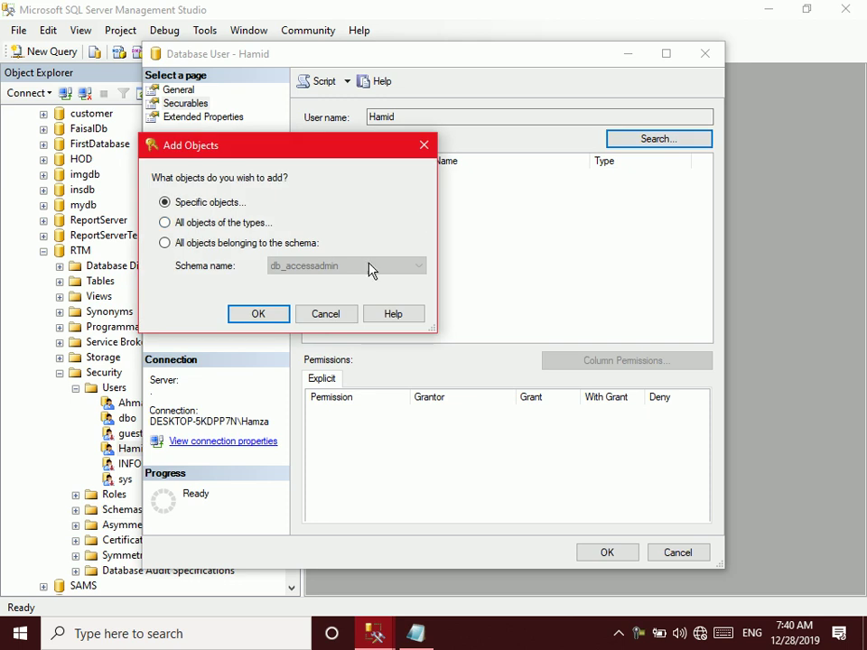
pyautogui.click(262, 316)
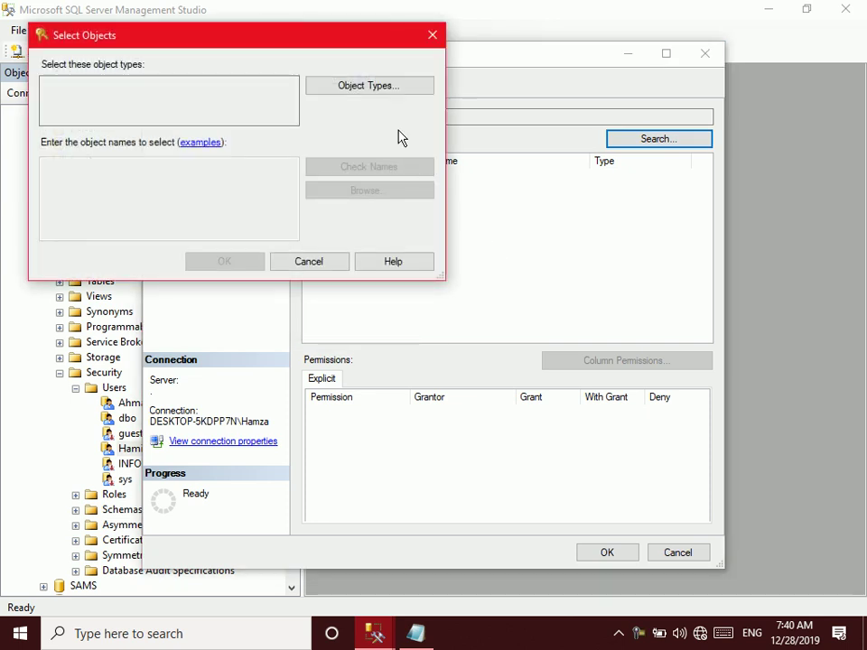
pyautogui.click(373, 87)
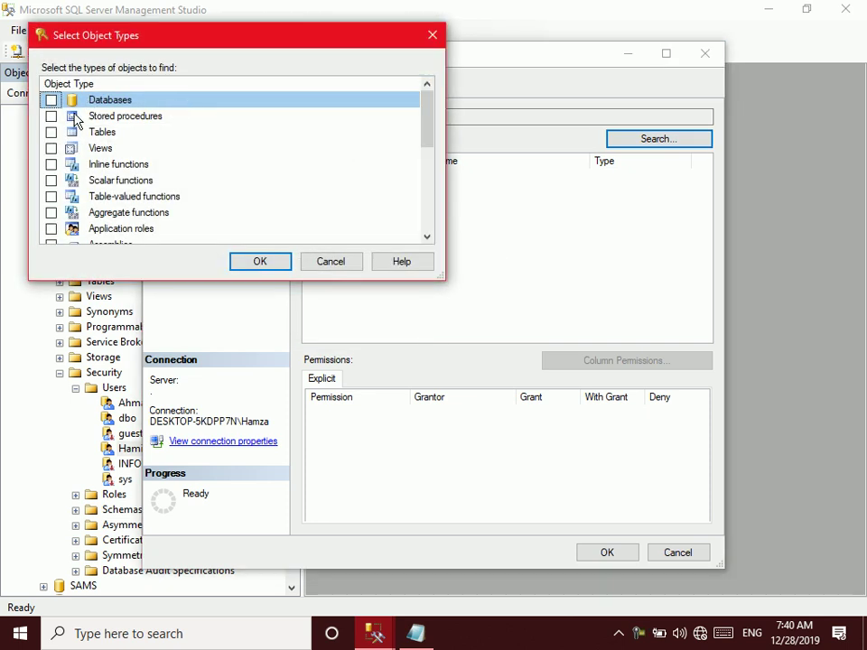
pyautogui.click(51, 132)
pyautogui.click(262, 262)
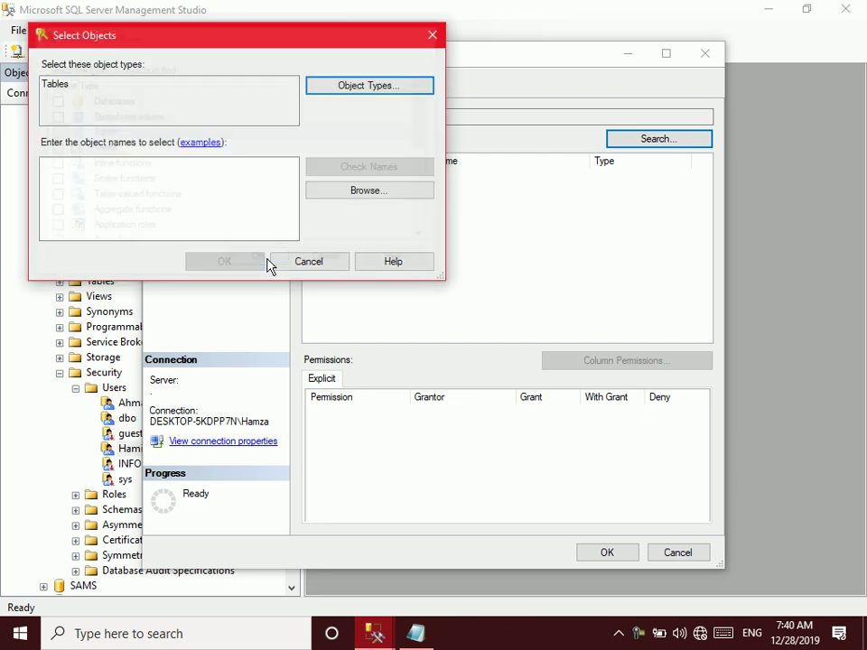
pyautogui.click(363, 195)
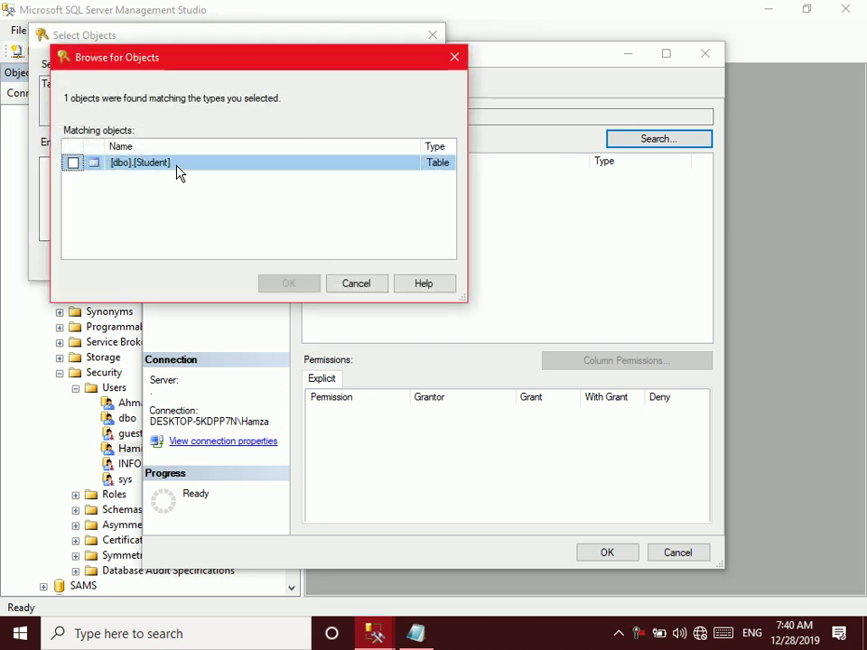
pyautogui.click(74, 163)
pyautogui.click(279, 287)
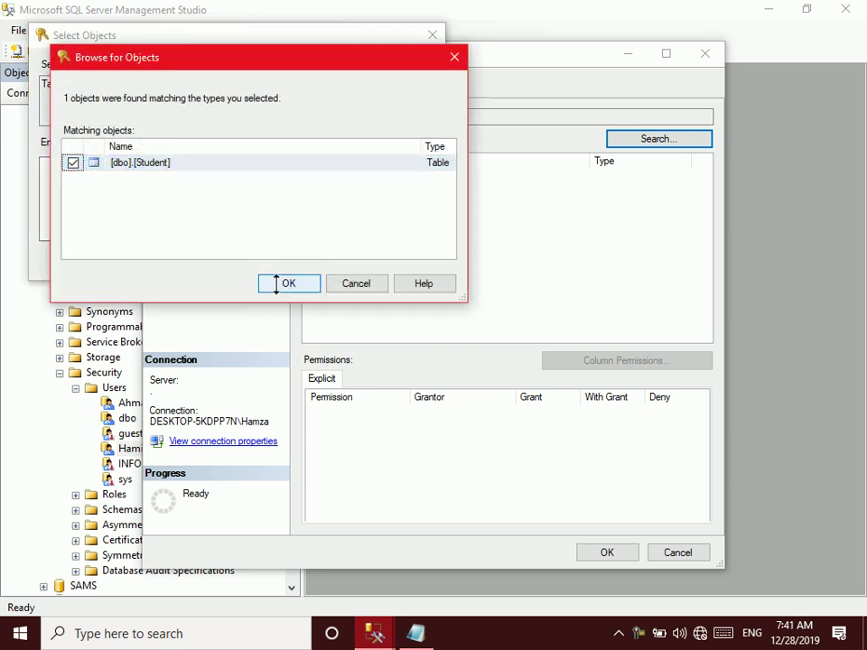
pyautogui.click(224, 264)
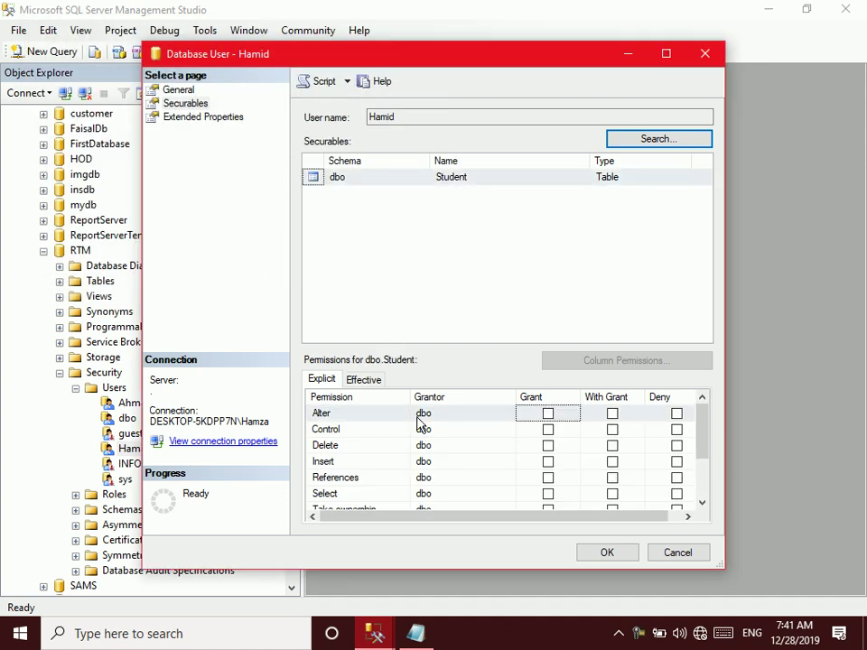
# Grant Delete, Select and Update on dbo.Student and save the permissions
pyautogui.click(548, 446)
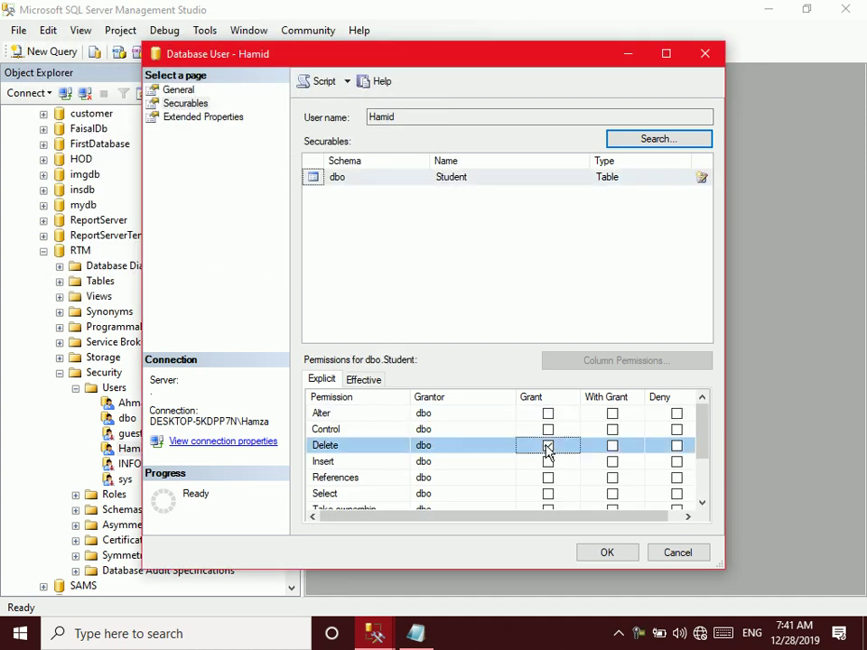
pyautogui.click(548, 495)
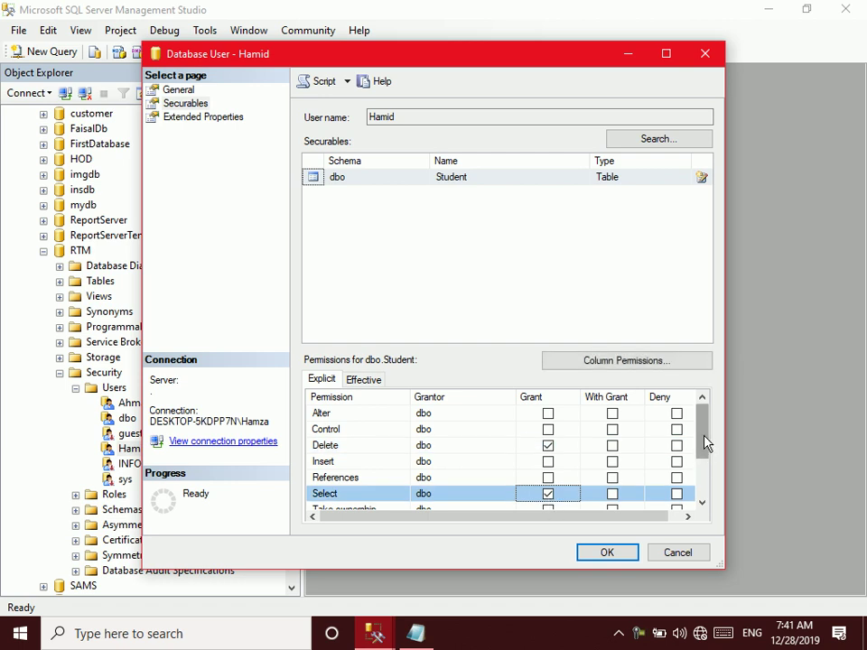
pyautogui.moveTo(705, 442); pyautogui.dragTo(713, 465)
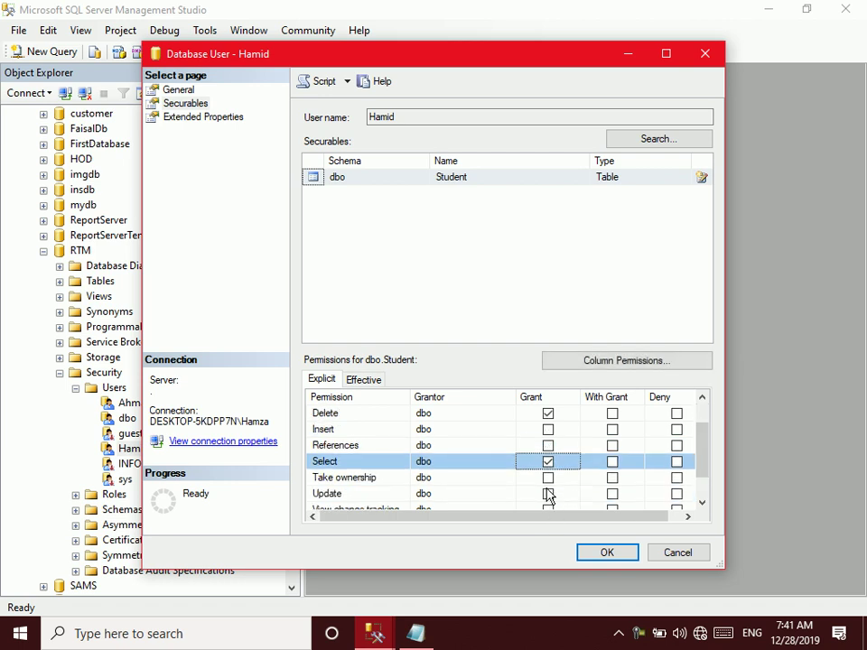
pyautogui.click(549, 494)
pyautogui.click(608, 552)
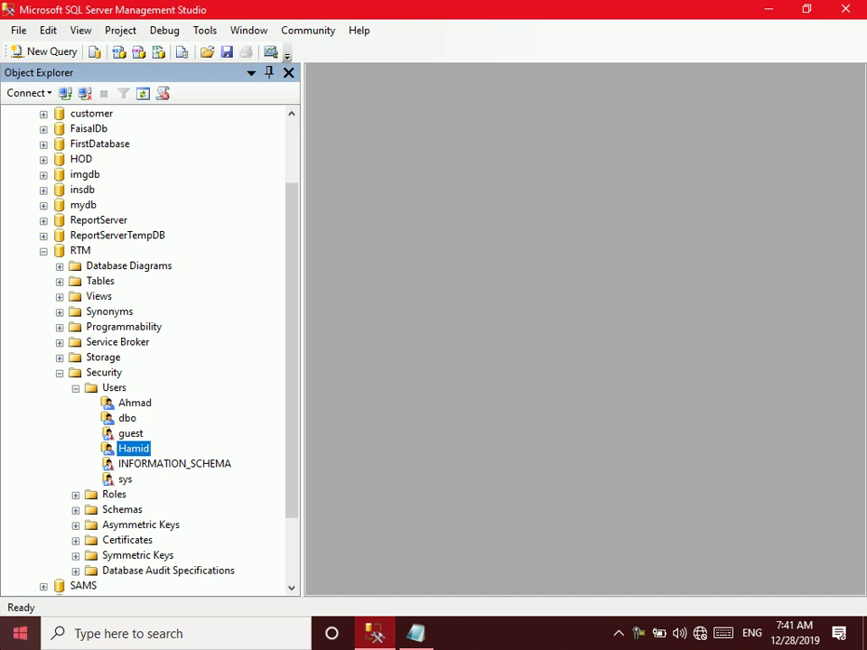
# Reconnect to server '.' with SQL Server Authentication as the second login
pyautogui.click(84, 94)
pyautogui.click(50, 94)
pyautogui.click(66, 94)
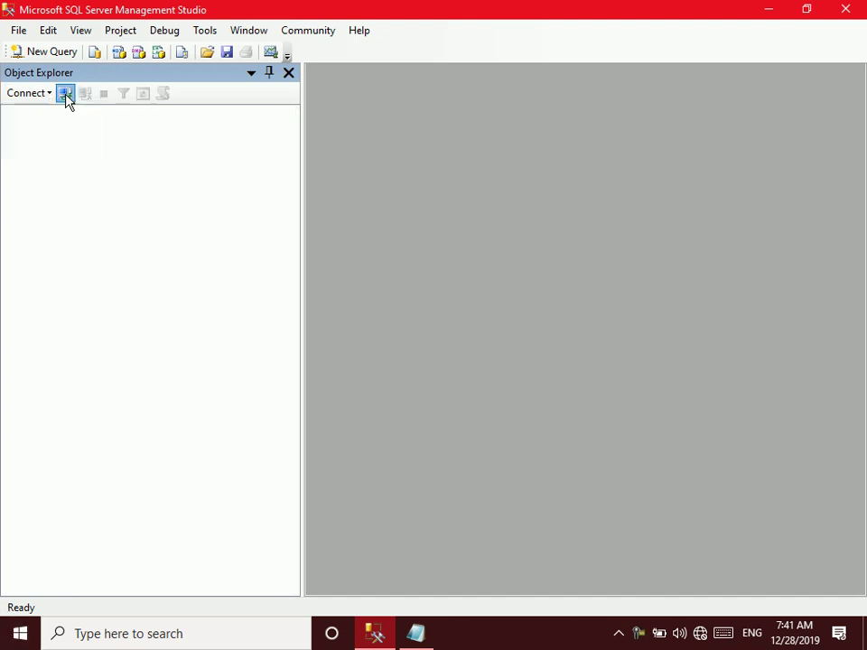
pyautogui.write('.')
pyautogui.click(406, 244)
pyautogui.click(411, 266)
pyautogui.doubleClick(411, 263)
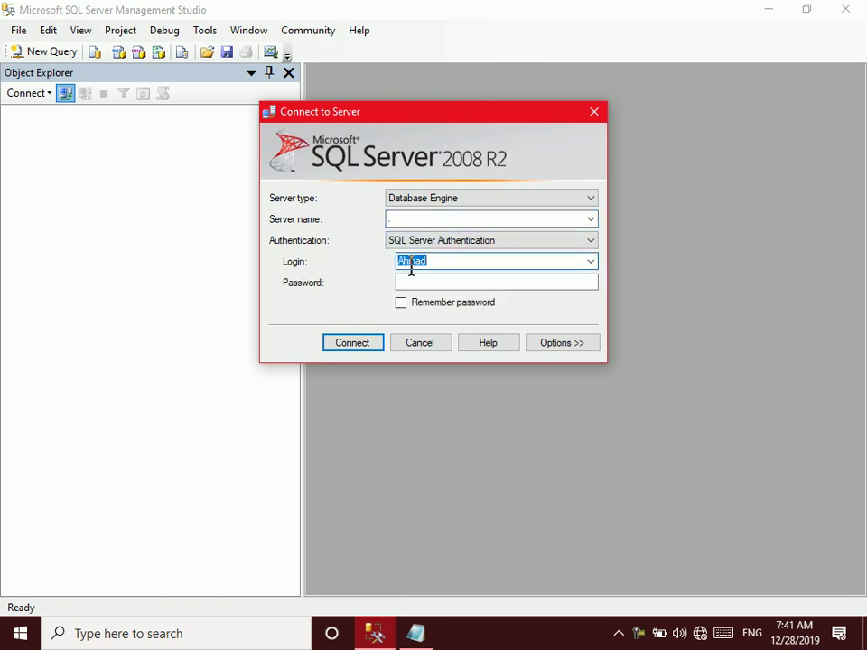
pyautogui.write('Hamid')
pyautogui.press('Tab')
pyautogui.press('Return')
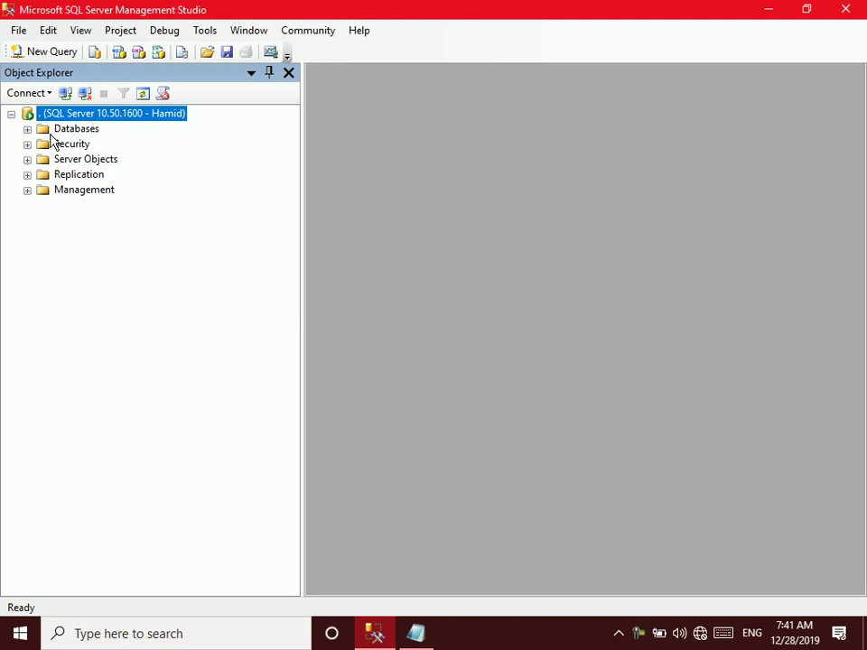
# Open RTM's dbo.Student for editing, after dismissing the SAMS access error
pyautogui.click(27, 129)
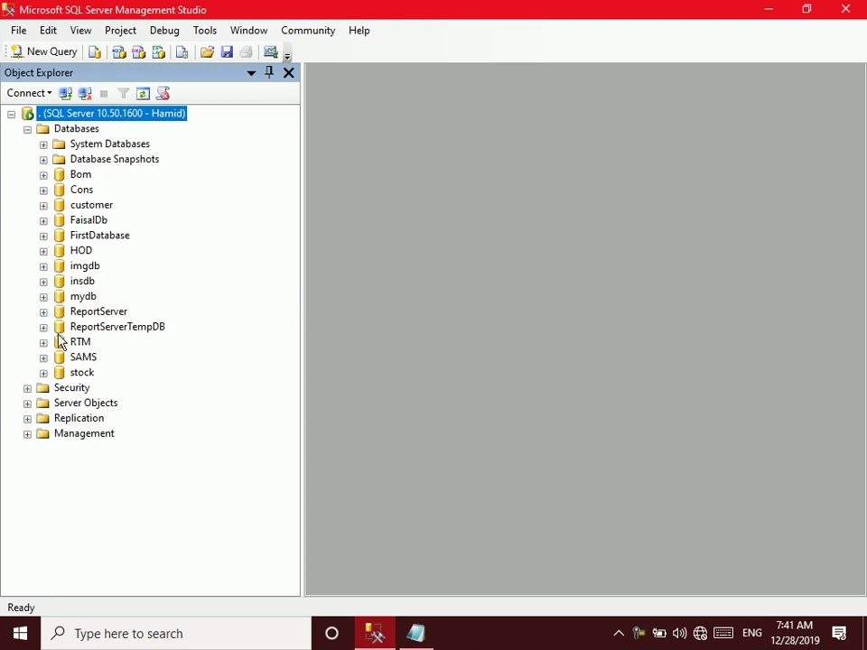
pyautogui.click(44, 357)
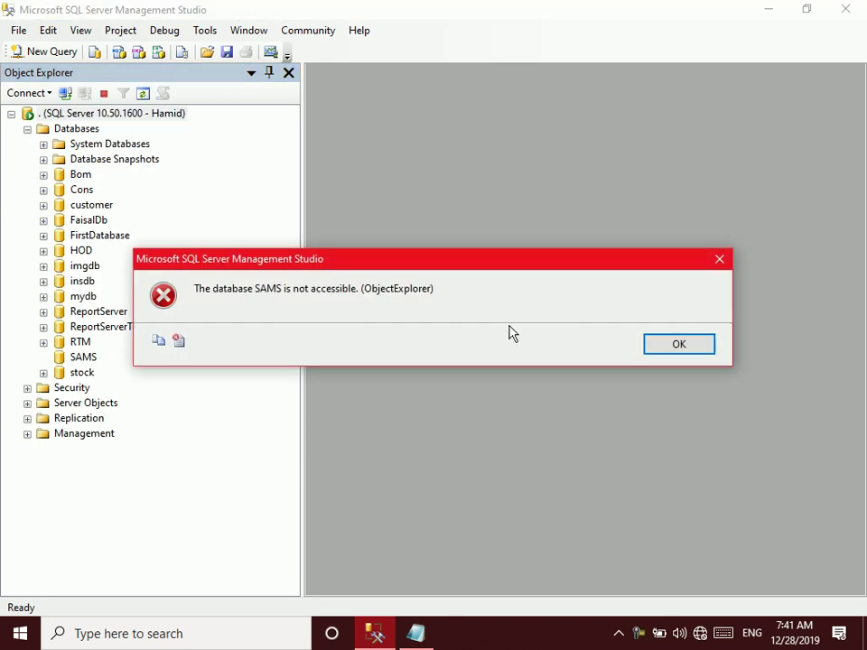
pyautogui.click(666, 349)
pyautogui.click(43, 344)
pyautogui.click(60, 373)
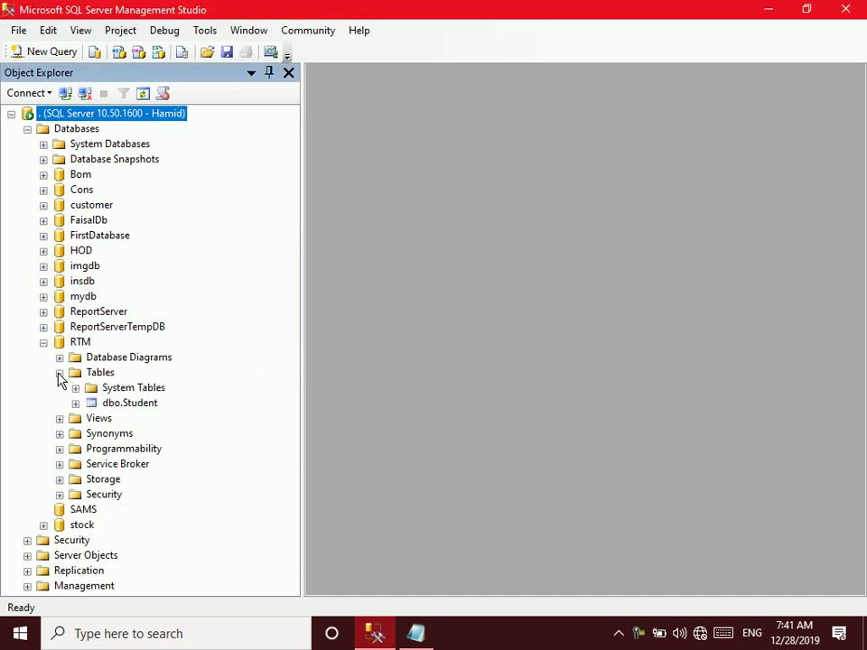
pyautogui.rightClick(108, 404)
pyautogui.click(157, 346)
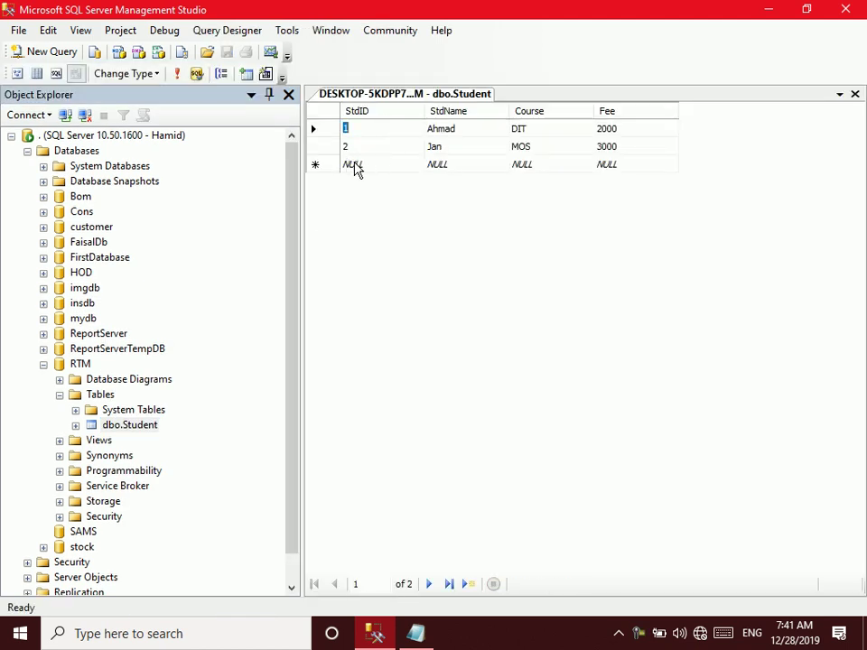
# Attempt a new row 3 with course DIT and fee 2000, then discard it
pyautogui.click(353, 163)
pyautogui.write('3')
pyautogui.press('Tab')
pyautogui.write('J')
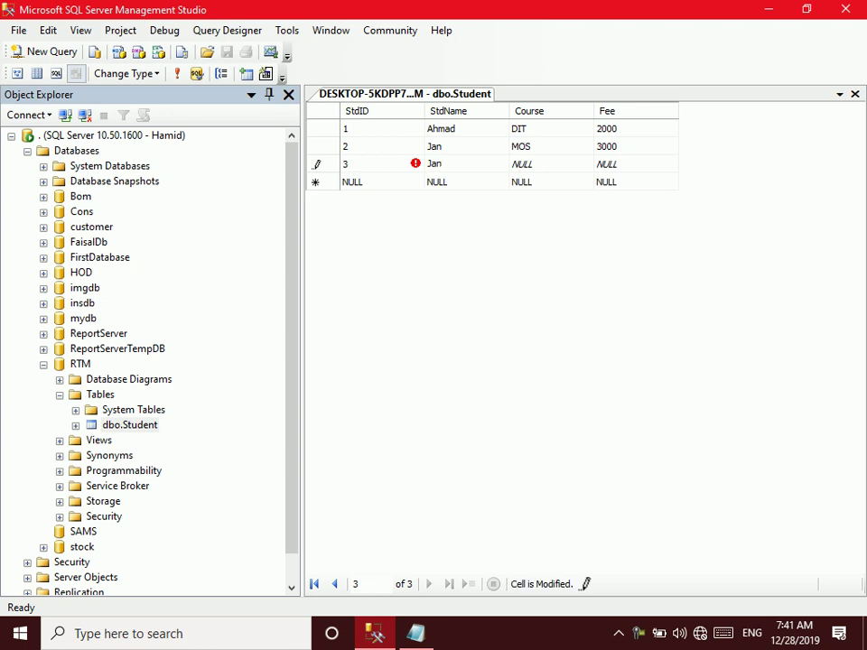
pyautogui.write('amil')
pyautogui.press('Tab')
pyautogui.write('DIT')
pyautogui.press('Tab')
pyautogui.write('2000')
pyautogui.press('Tab')
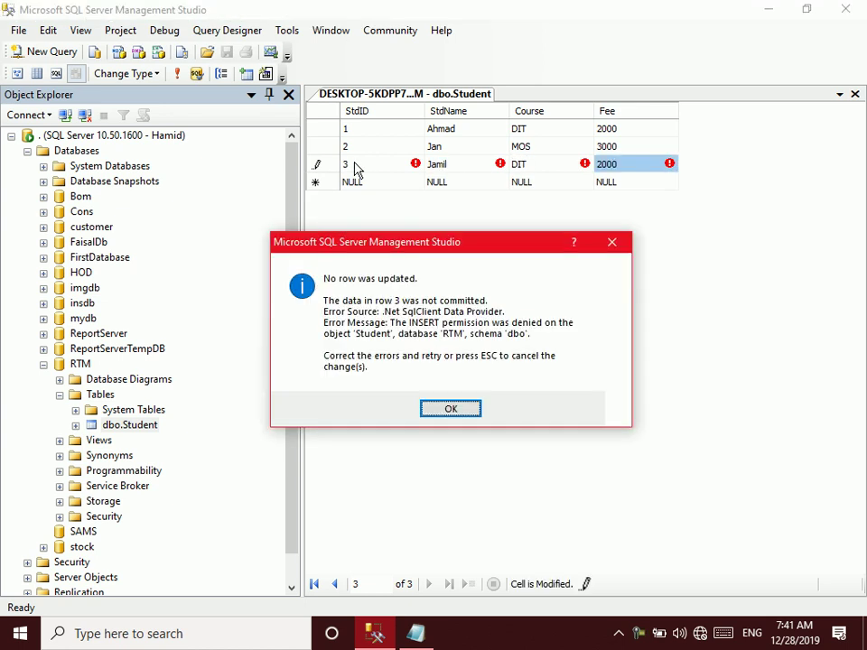
pyautogui.press('Return')
pyautogui.press('Escape')
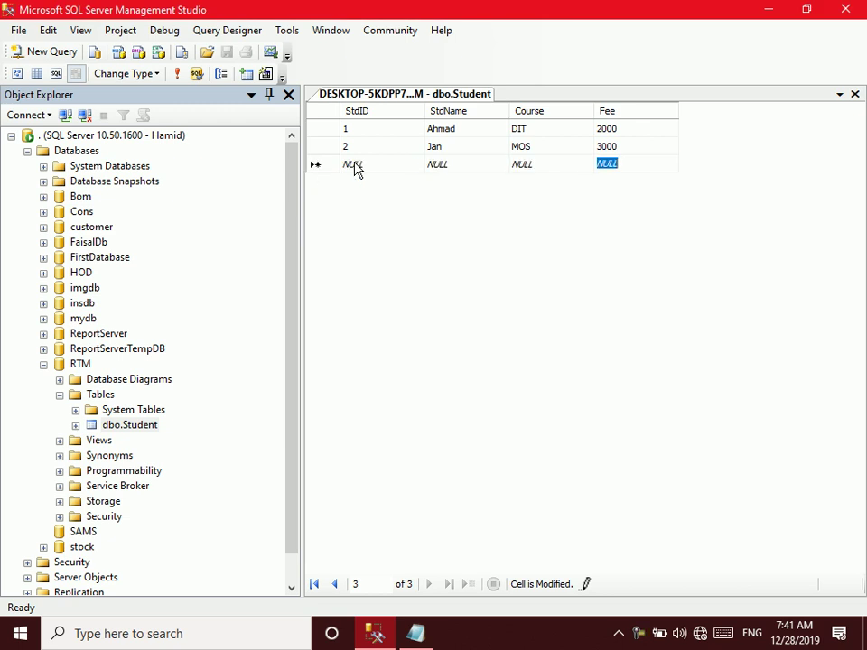
# Change the second student's name and re-enter fee 3000
pyautogui.click(443, 146)
pyautogui.write('JA')
pyautogui.write('jAN')
pyautogui.write('an Muh')
pyautogui.press('Tab')
pyautogui.press('Tab')
pyautogui.press('BackSpace')
pyautogui.write('3000')
pyautogui.press('Return')
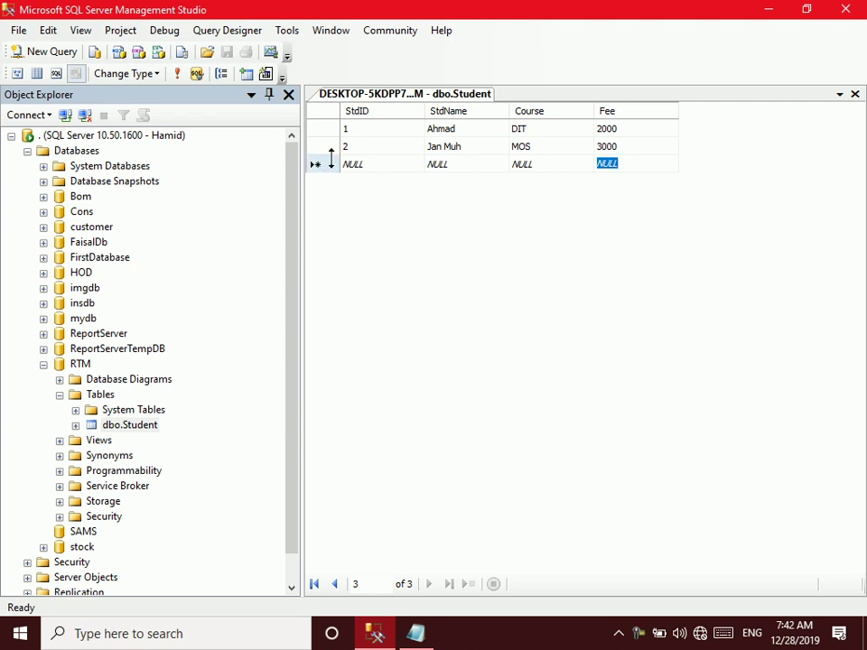
# Delete student row 2 with confirmation and collapse the RTM node in Object Explorer
pyautogui.click(331, 148)
pyautogui.press('Delete')
pyautogui.click(417, 383)
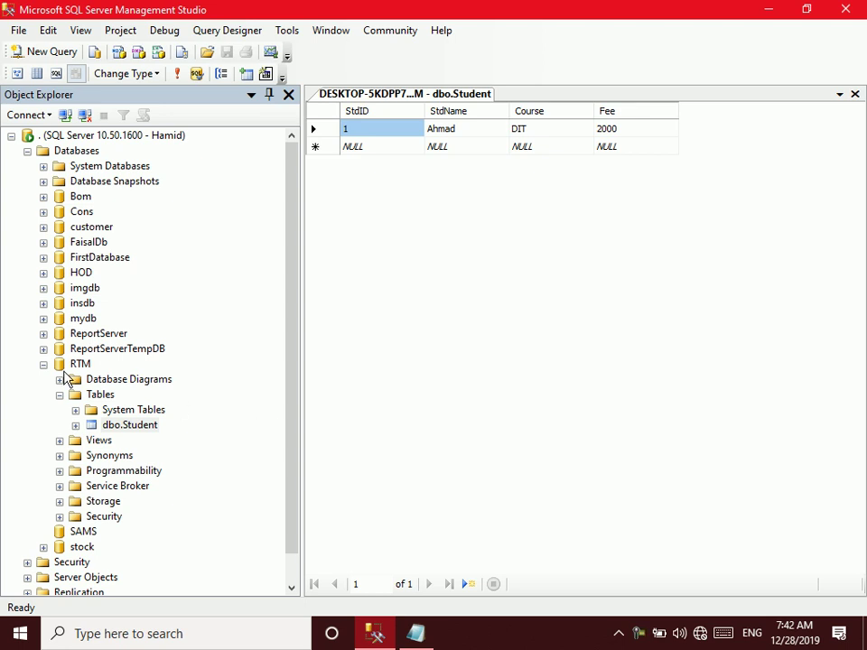
pyautogui.click(43, 365)
pyautogui.click(44, 376)
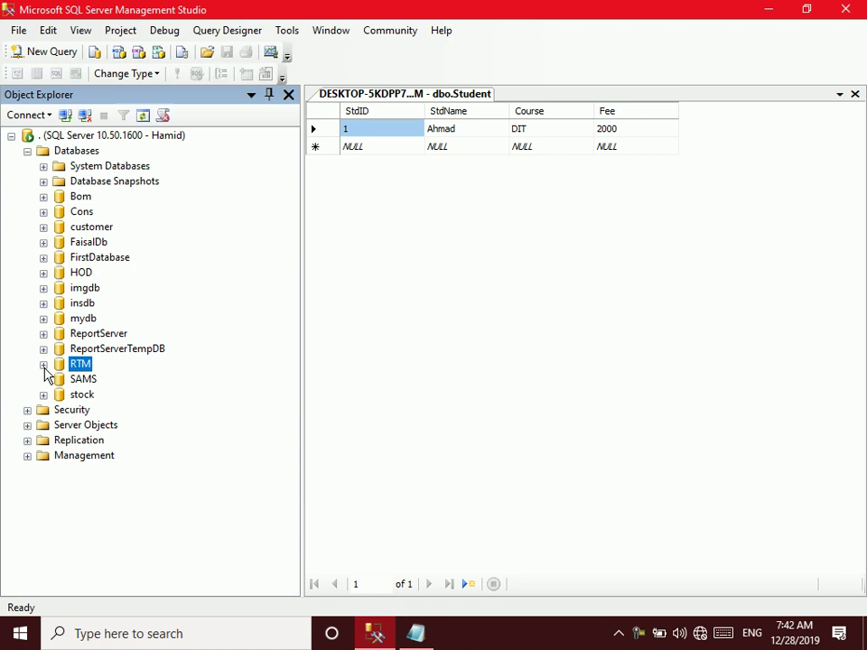